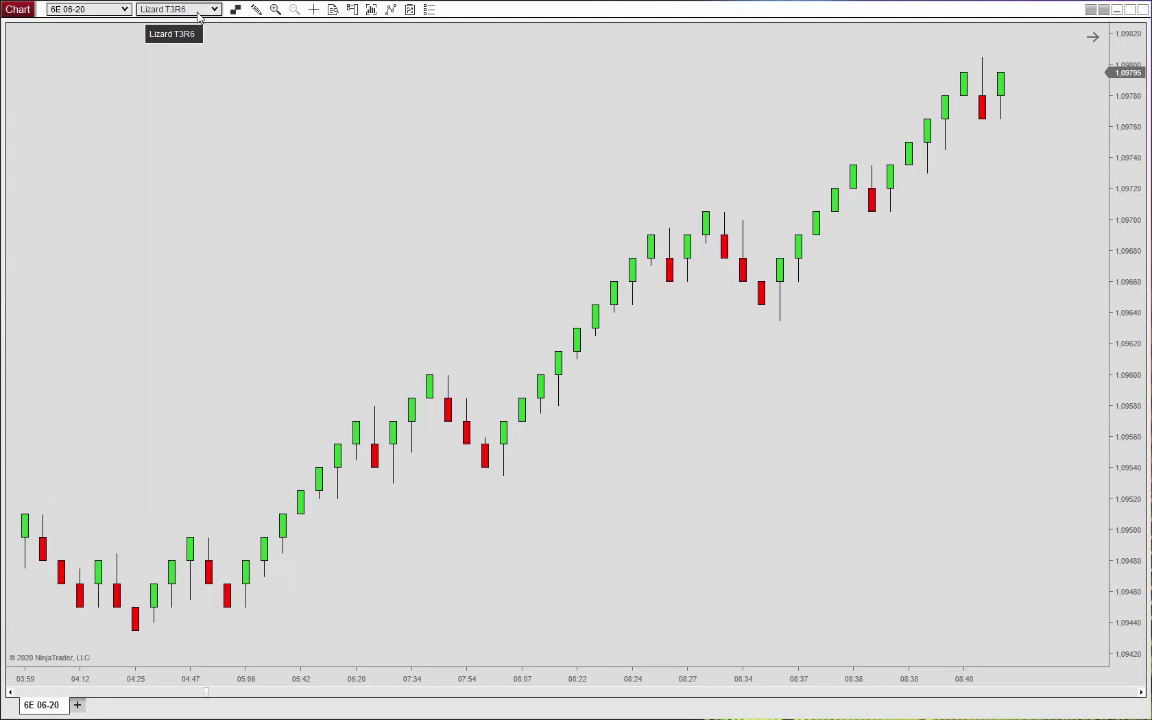
# - Switch the 6E 06-20 chart's bar type from LizardRenko to D-Renko, keeping tick trend 3
pyautogui.rightClick(596, 313)
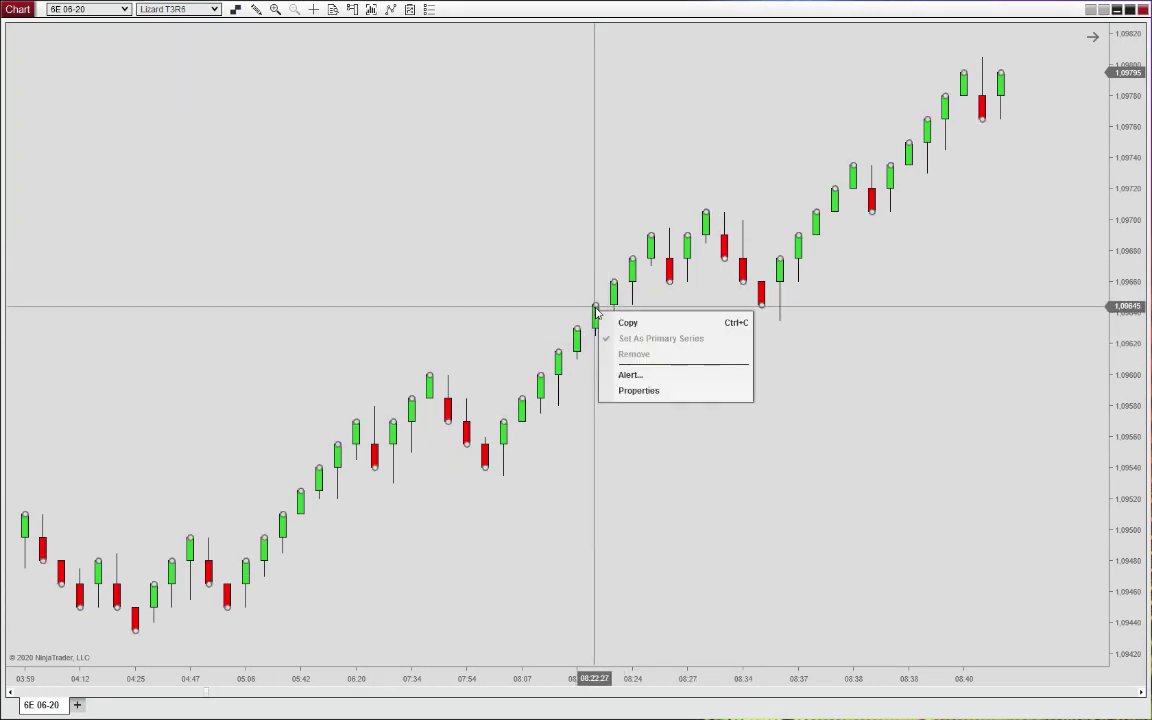
pyautogui.click(661, 390)
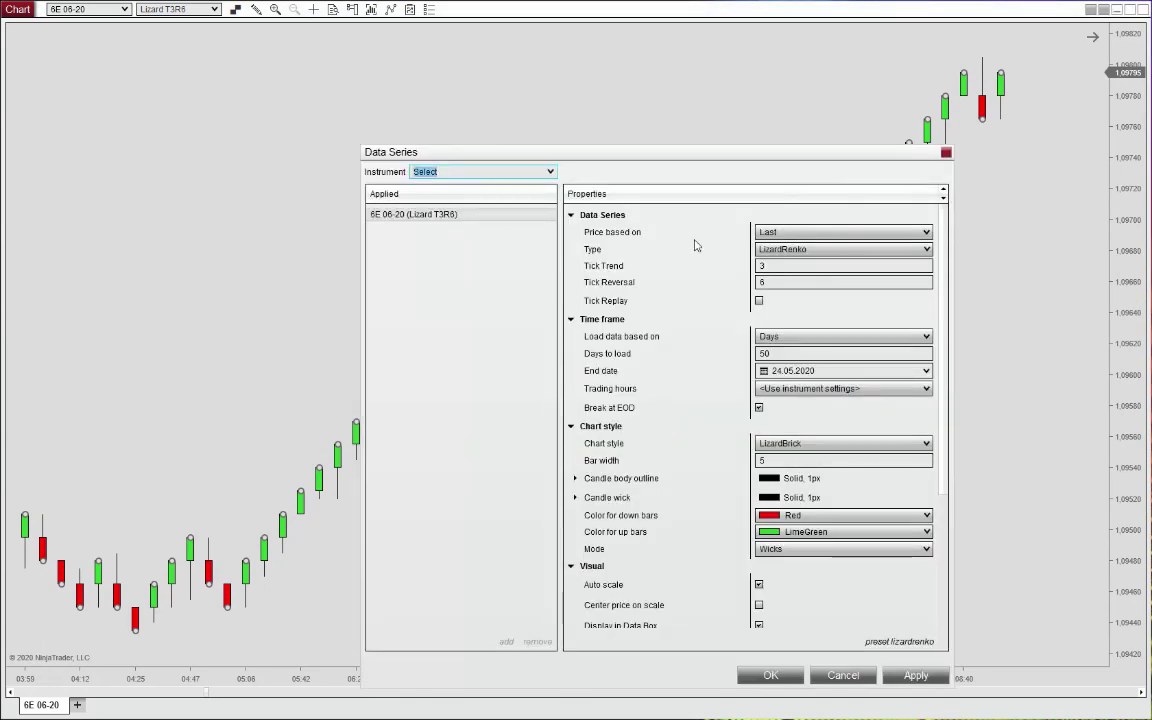
pyautogui.moveTo(725, 154); pyautogui.dragTo(435, 38)
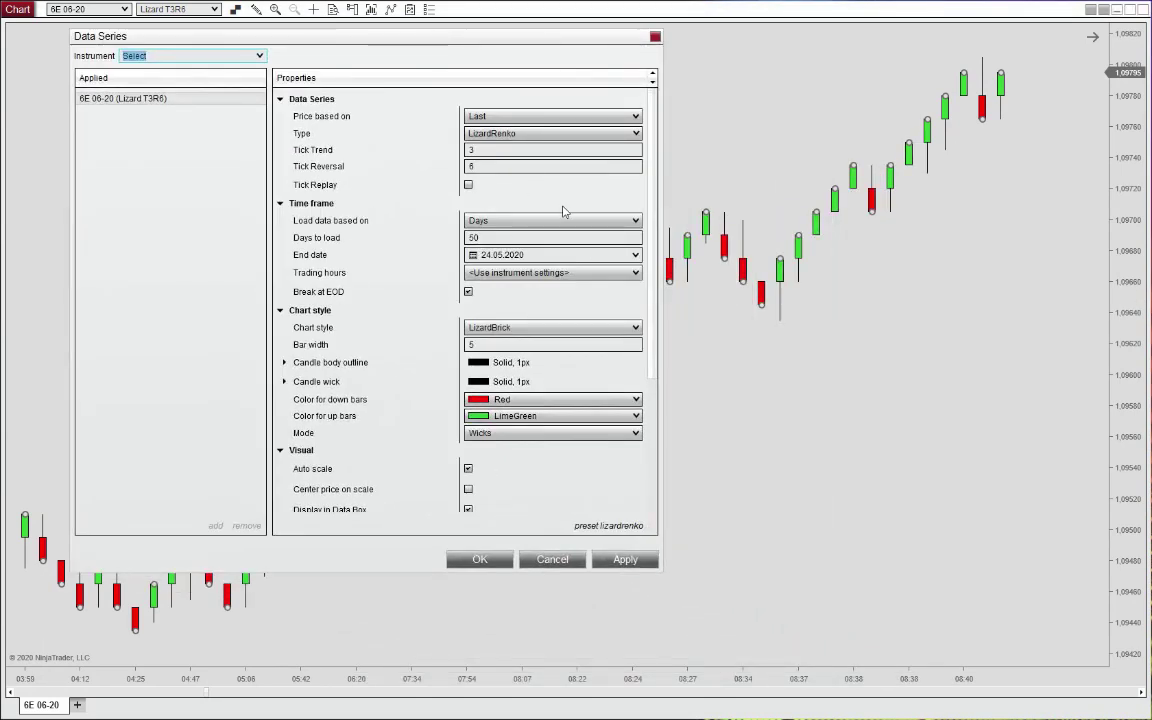
pyautogui.click(633, 135)
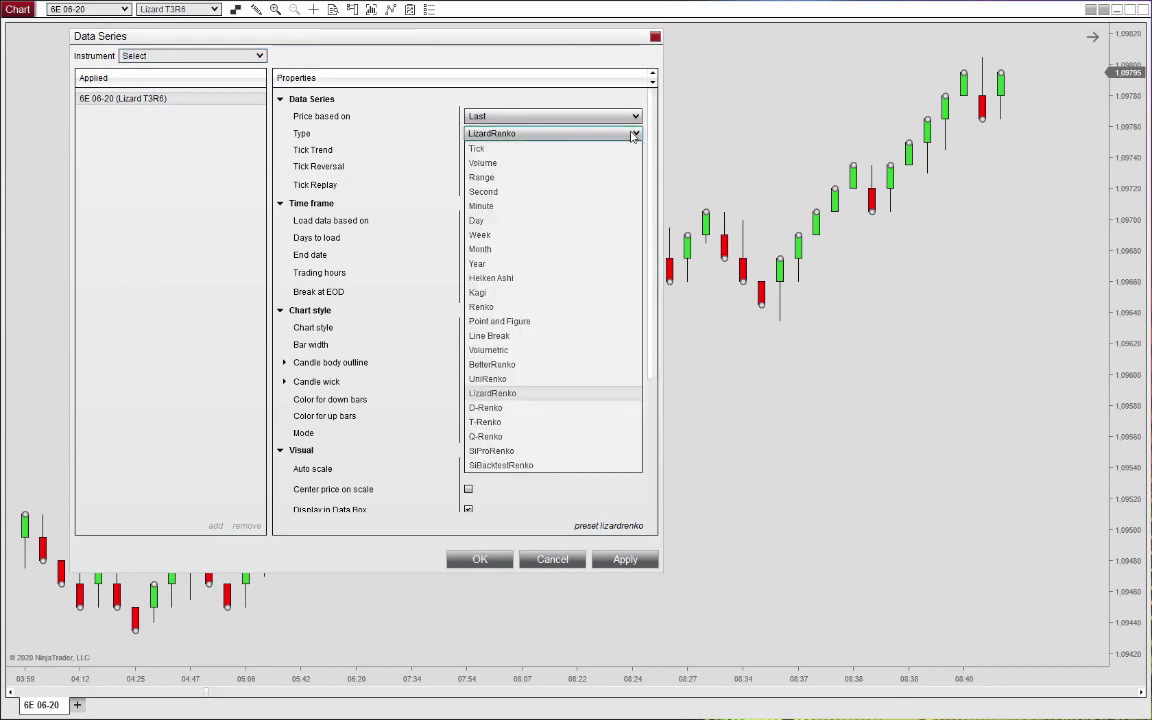
pyautogui.click(589, 410)
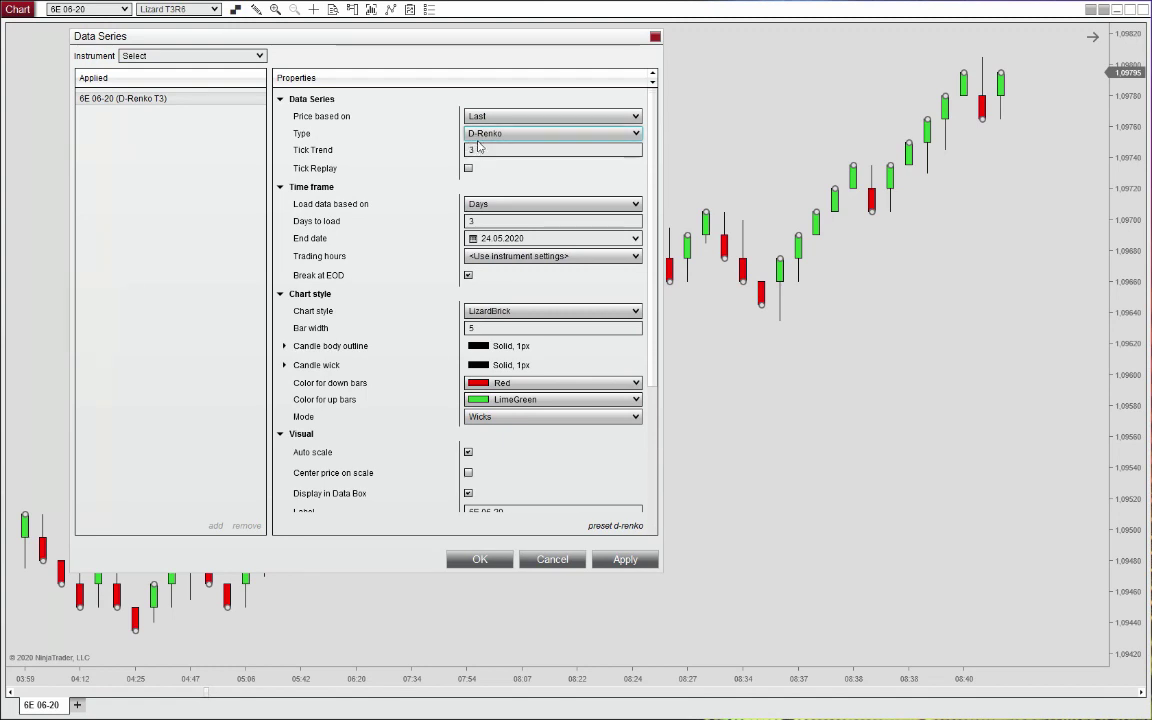
pyautogui.click(483, 150)
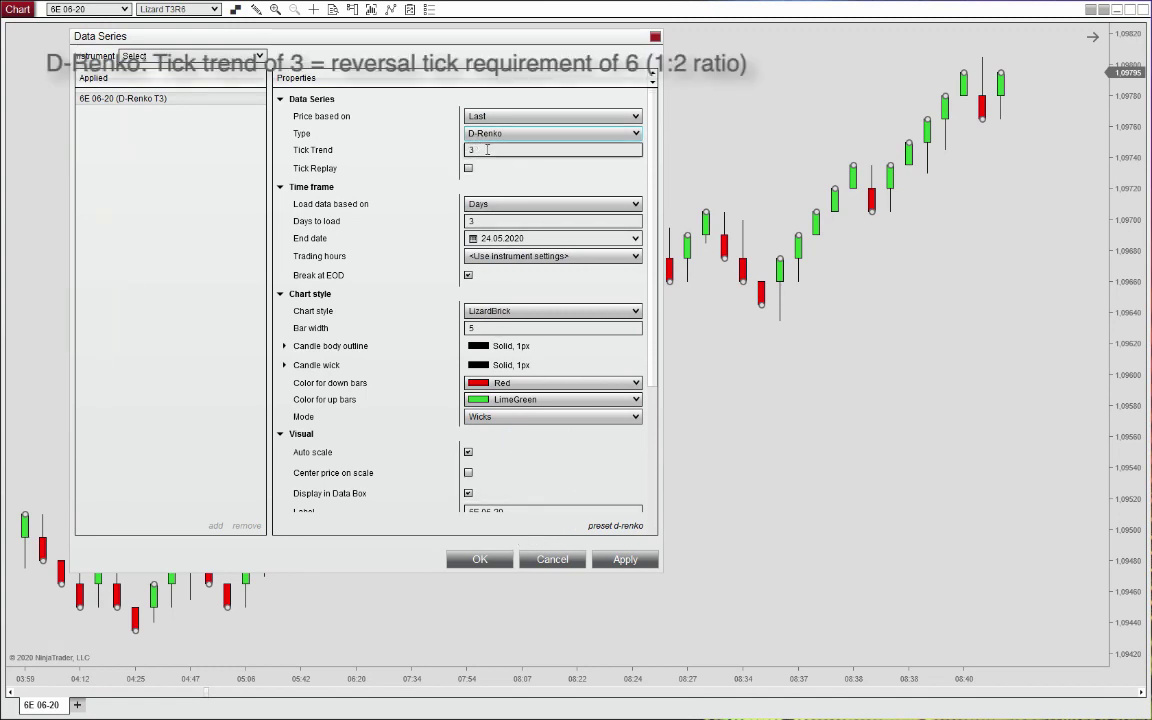
pyautogui.click(490, 559)
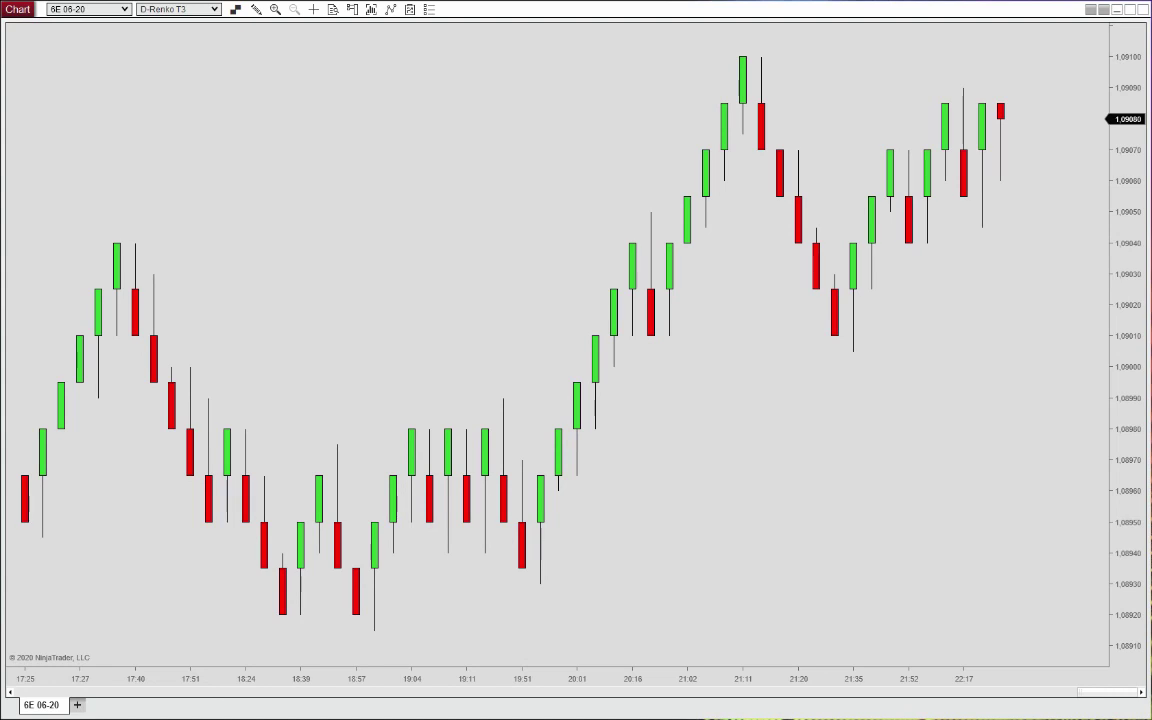
pyautogui.moveTo(1105, 692); pyautogui.dragTo(705, 704)
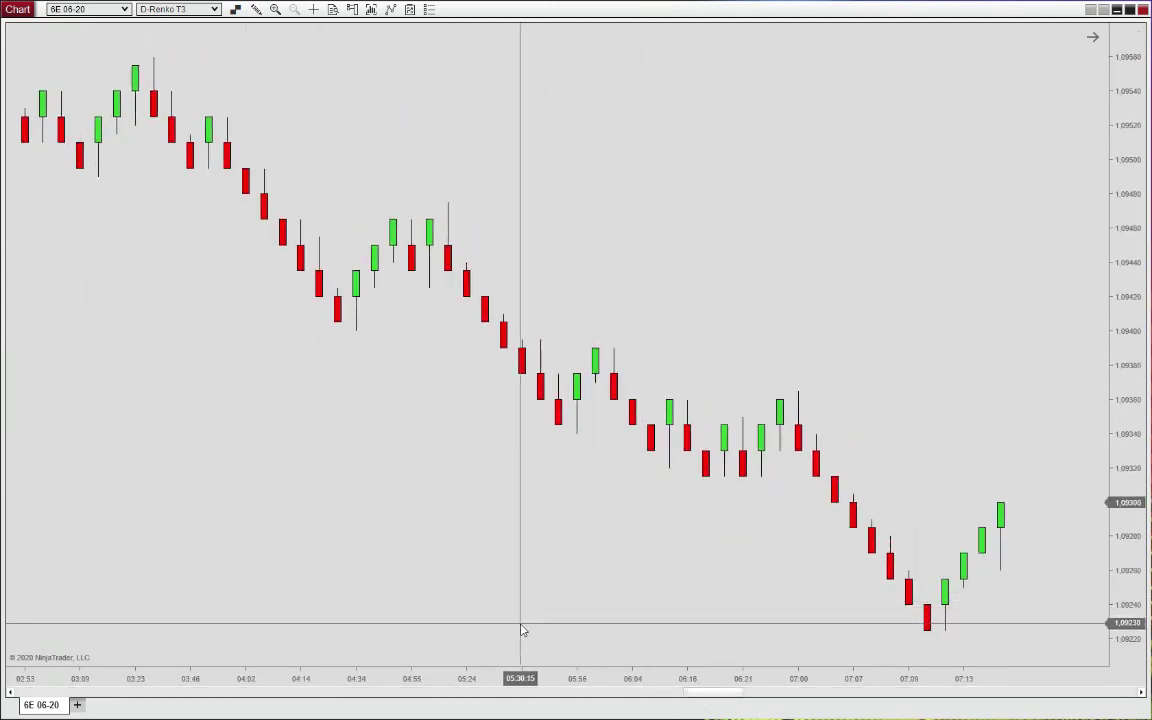
pyautogui.scroll(-5, 521, 630)
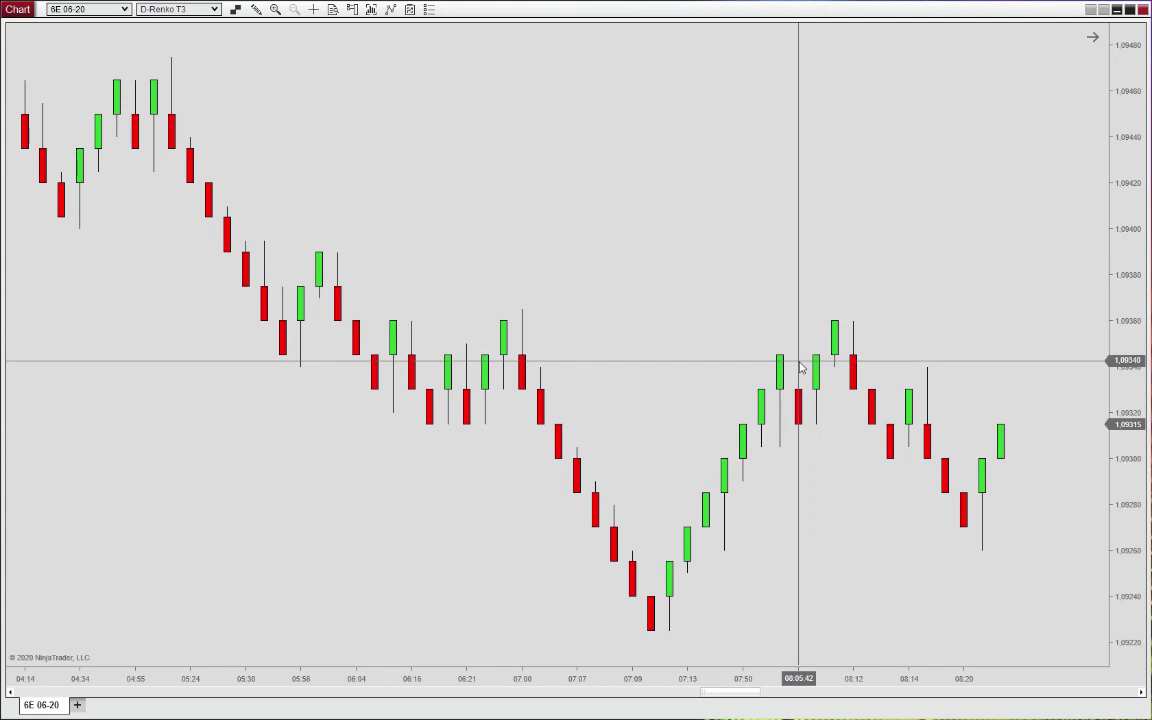
# - Add LT_Opening_Range from the LizardTrader folder in the Indicators window
pyautogui.rightClick(532, 171)
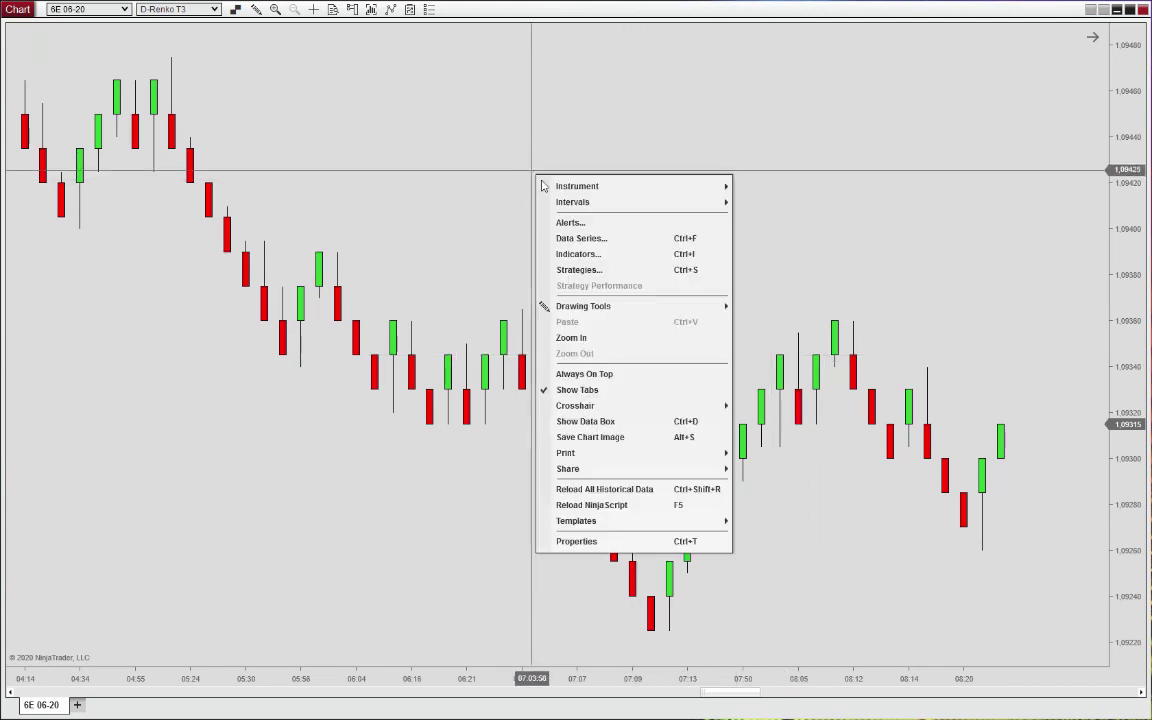
pyautogui.click(588, 256)
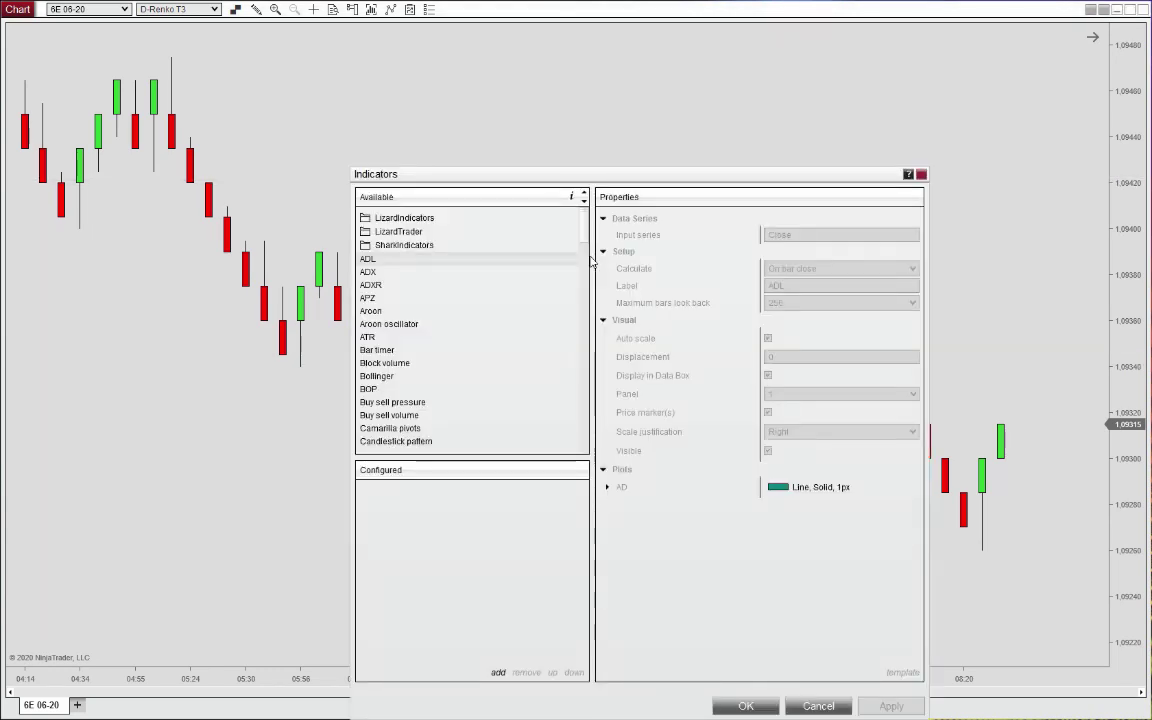
pyautogui.moveTo(522, 170); pyautogui.dragTo(498, 72)
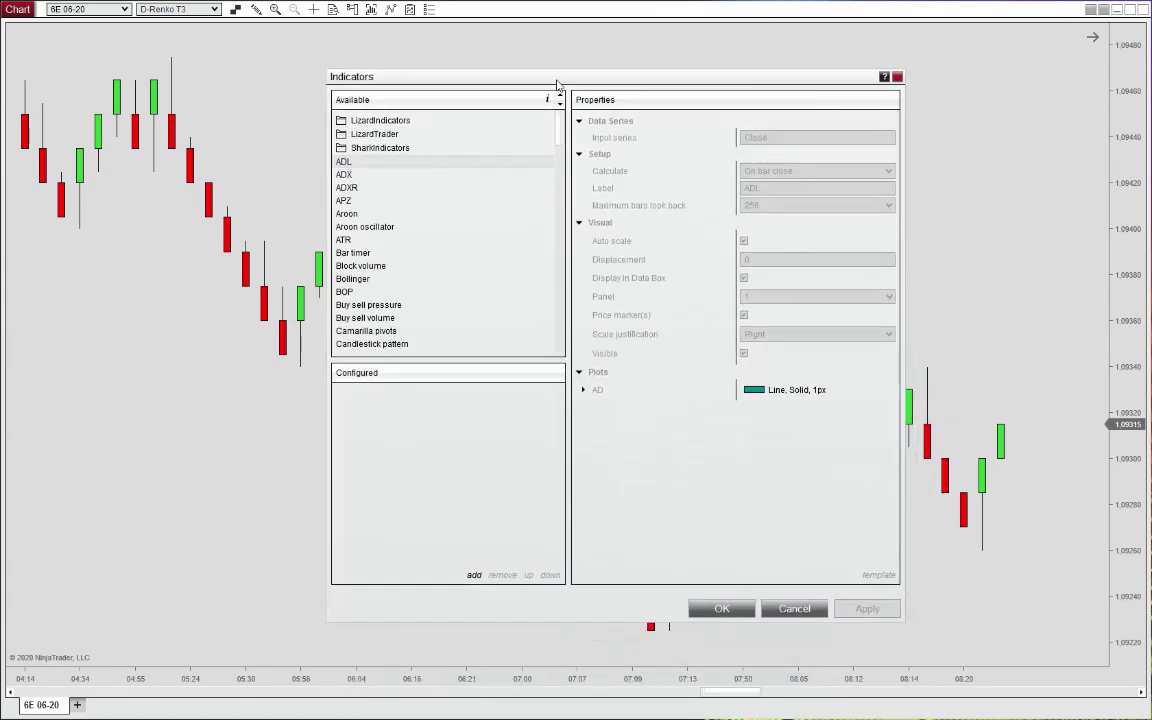
pyautogui.click(366, 133)
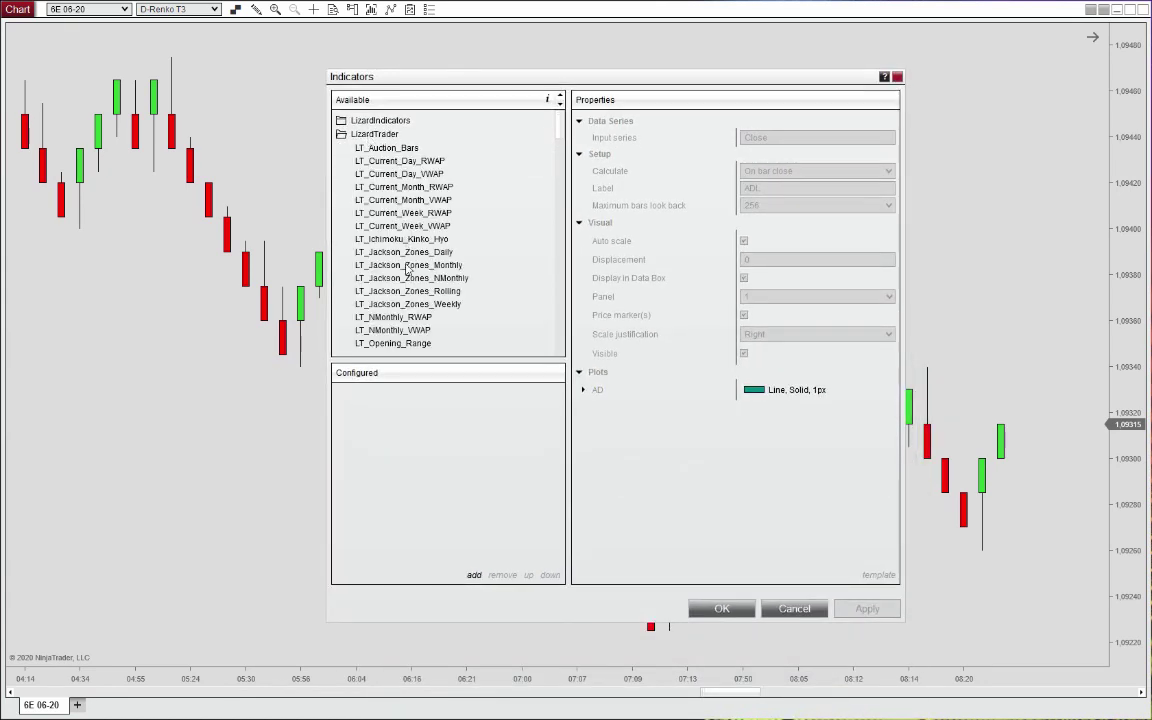
pyautogui.scroll(-2, 412, 228)
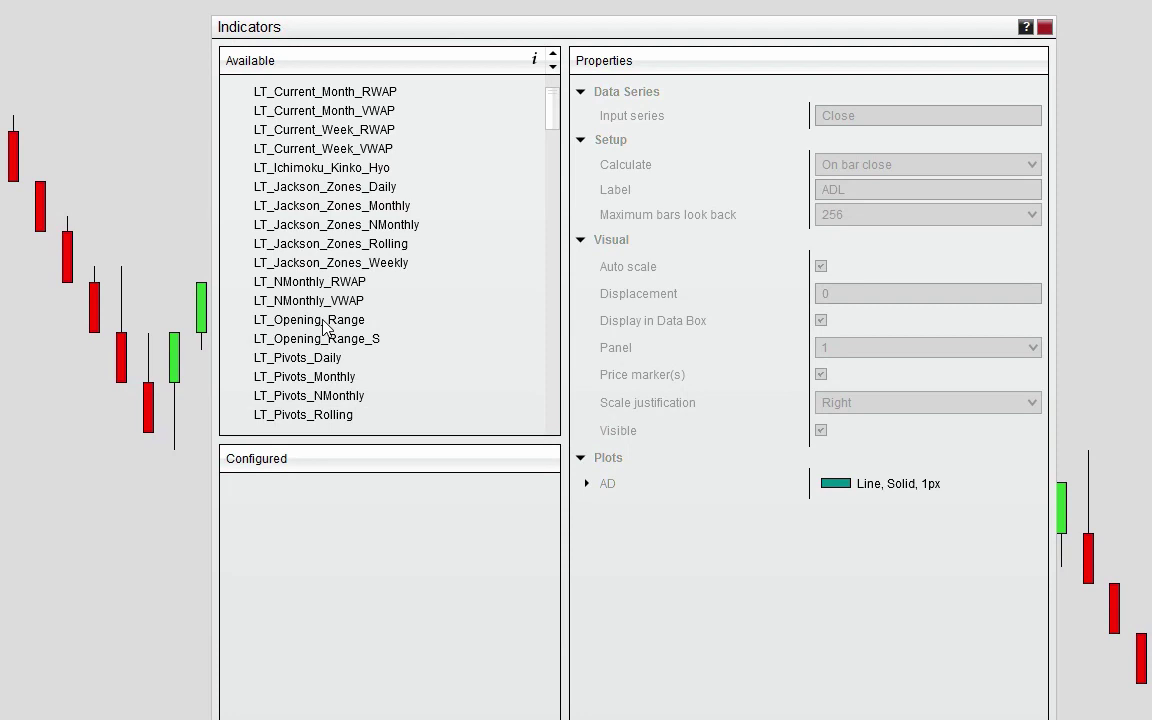
pyautogui.doubleClick(308, 322)
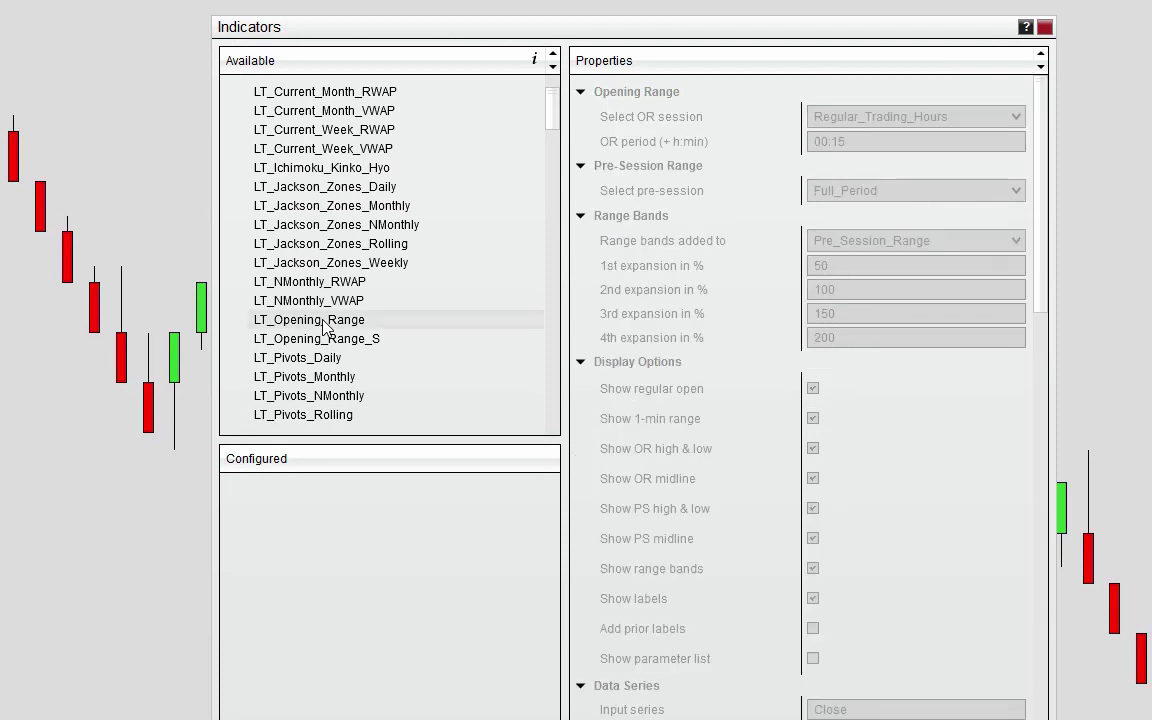
# - Set the opening range session to Custom_Hours starting 22:00 with a 03:00 period
pyautogui.click(996, 122)
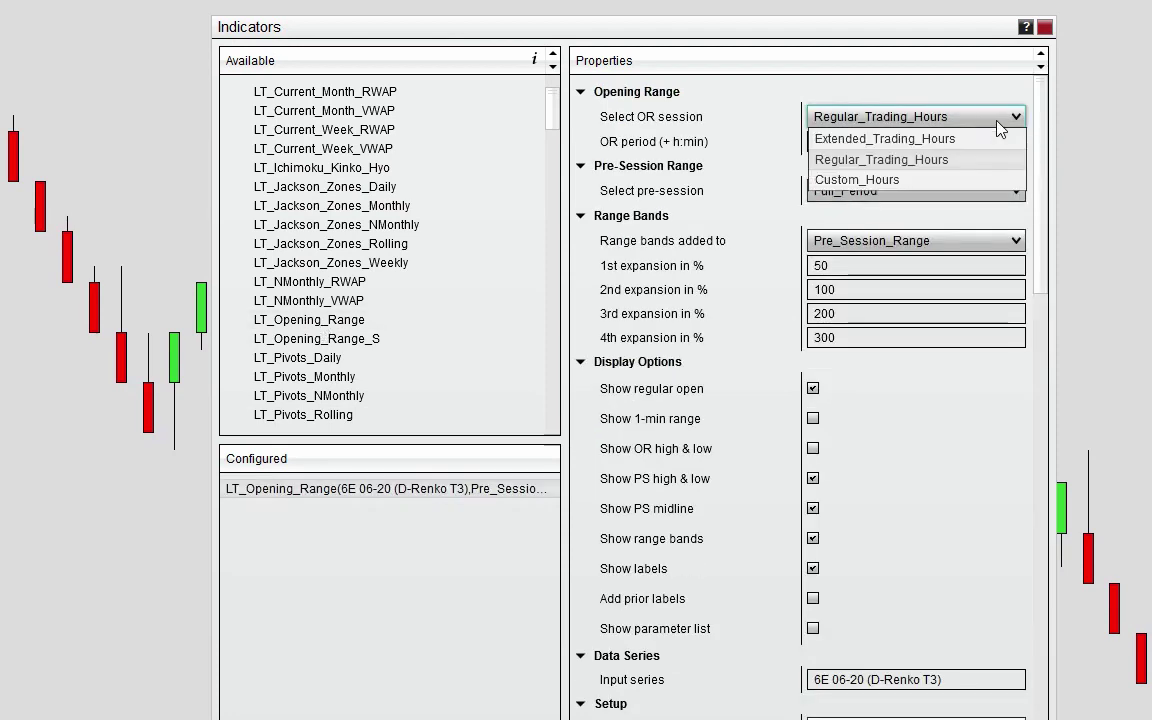
pyautogui.click(937, 182)
pyautogui.click(836, 168)
pyautogui.write('3')
pyautogui.press('Delete')
pyautogui.press('Delete')
pyautogui.press('Delete')
pyautogui.write('22:')
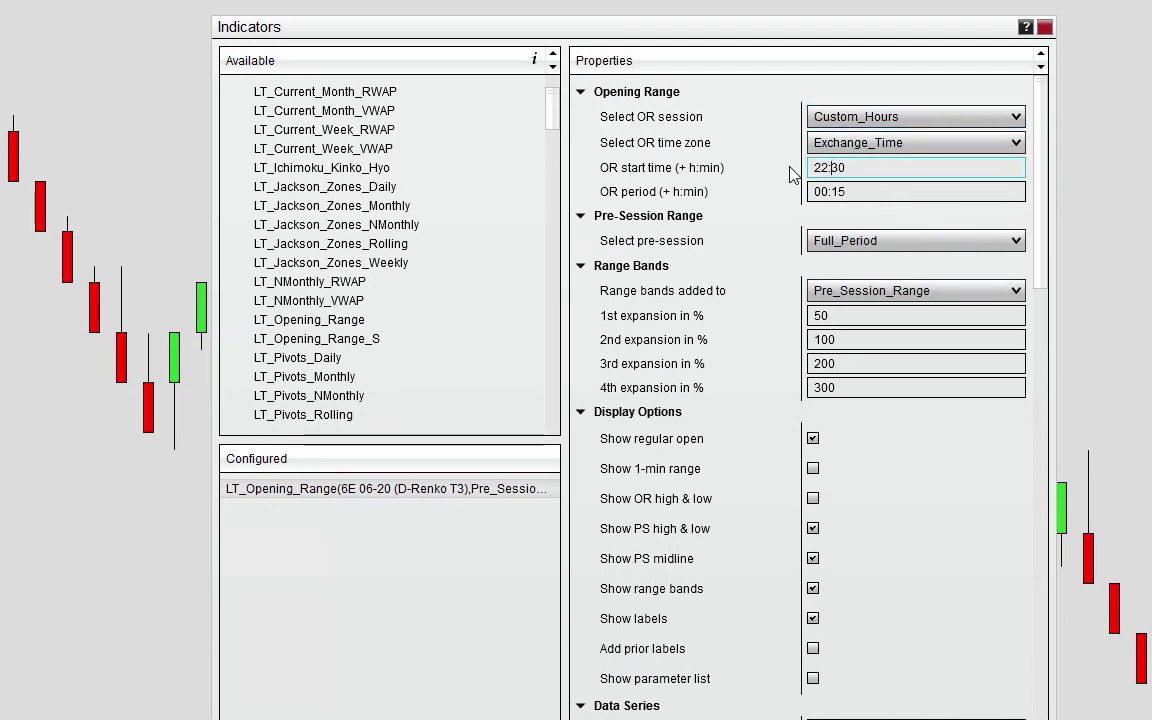
pyautogui.write('00')
pyautogui.press('Delete')
pyautogui.press('Delete')
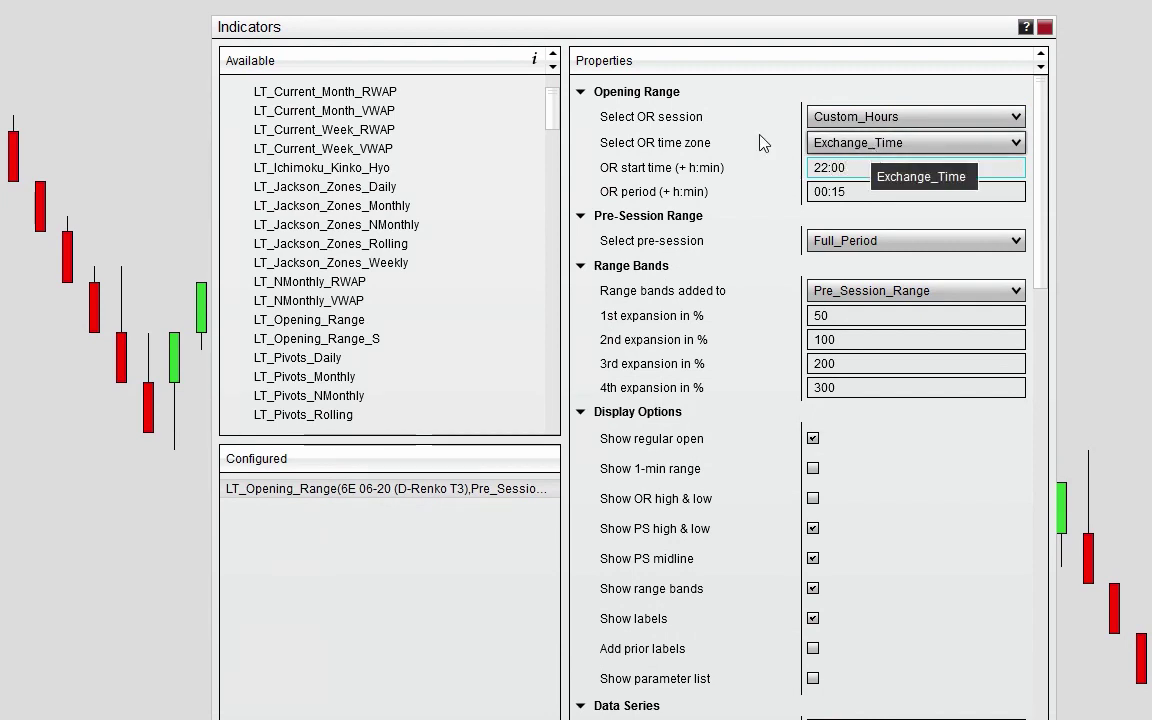
pyautogui.click(856, 190)
pyautogui.press('BackSpace')
pyautogui.press('BackSpace')
pyautogui.press('BackSpace')
pyautogui.write(':00')
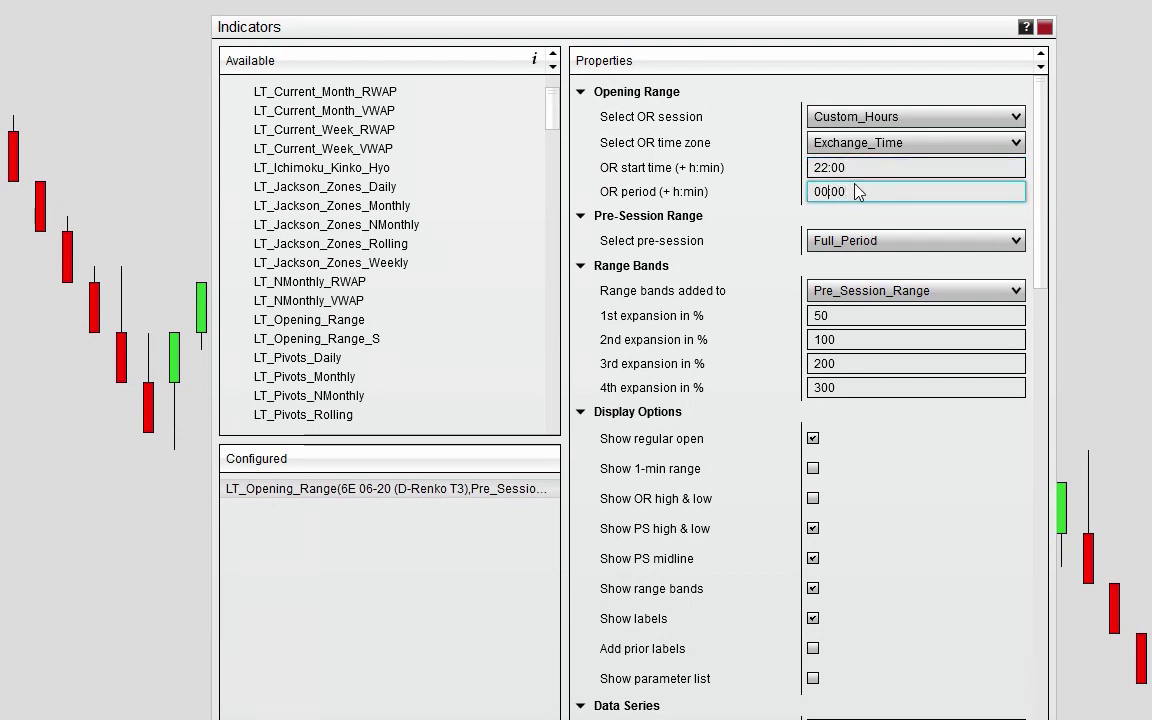
pyautogui.press('BackSpace')
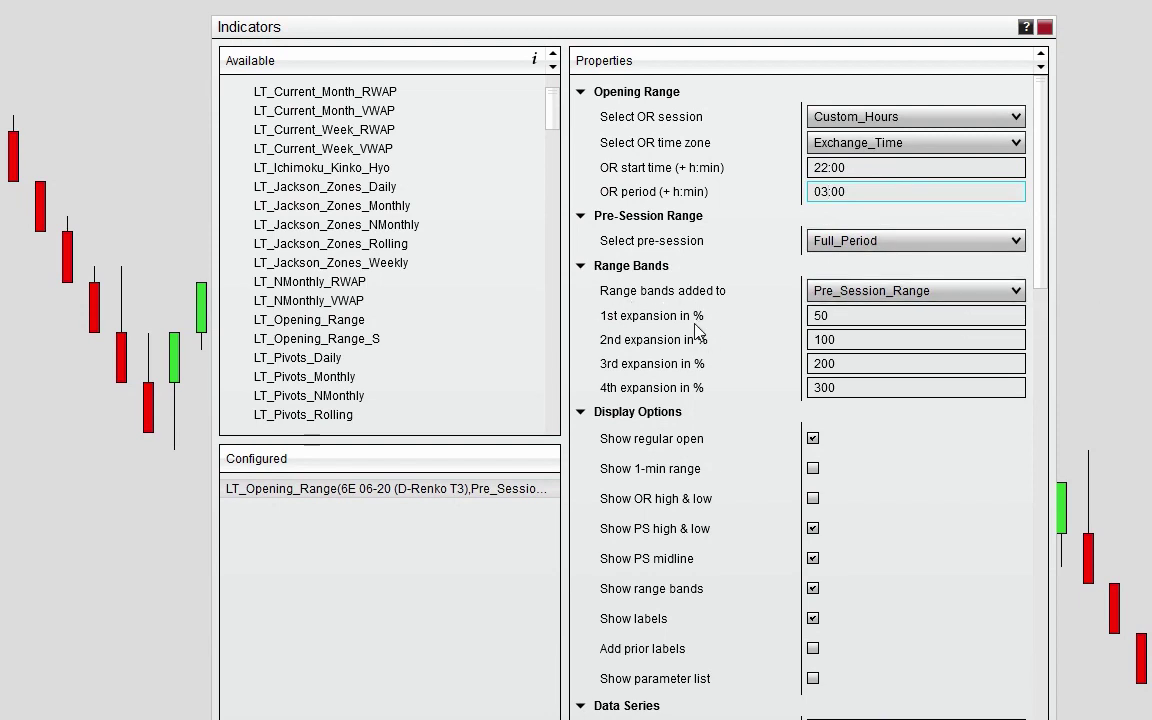
# - Attach bands to Opening_Range, show OR high/low and midline, hide regular open and pre-session levels
pyautogui.click(1003, 291)
pyautogui.click(943, 314)
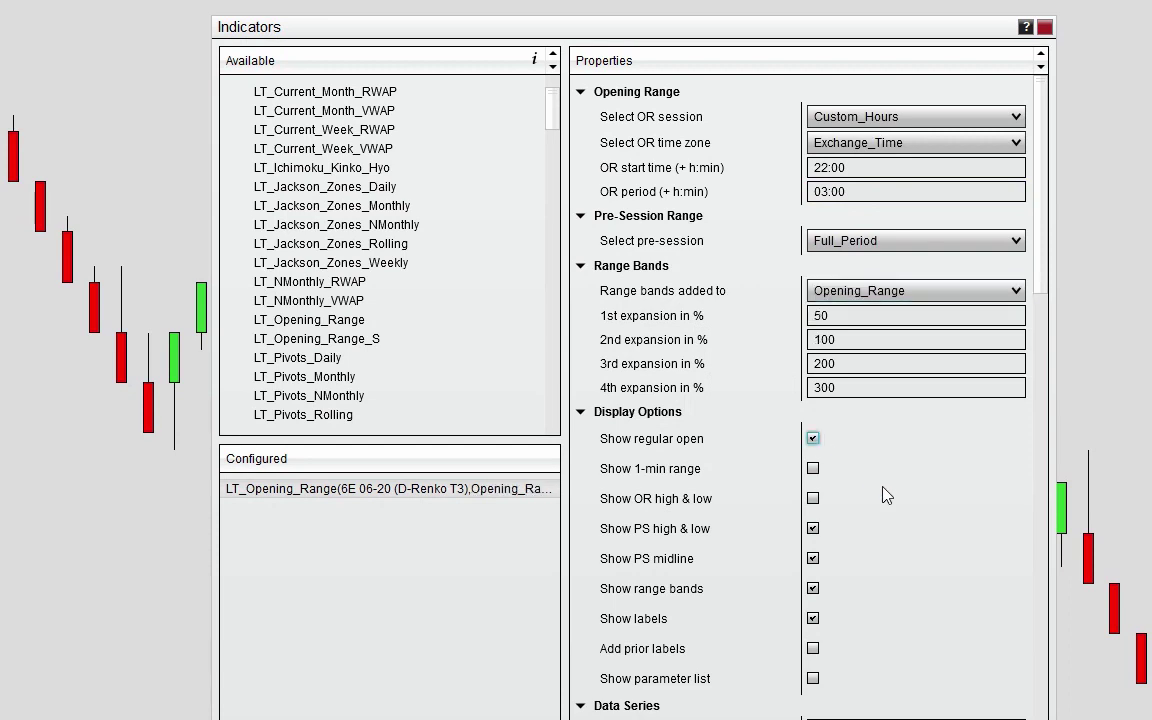
pyautogui.press('space')
pyautogui.click(813, 498)
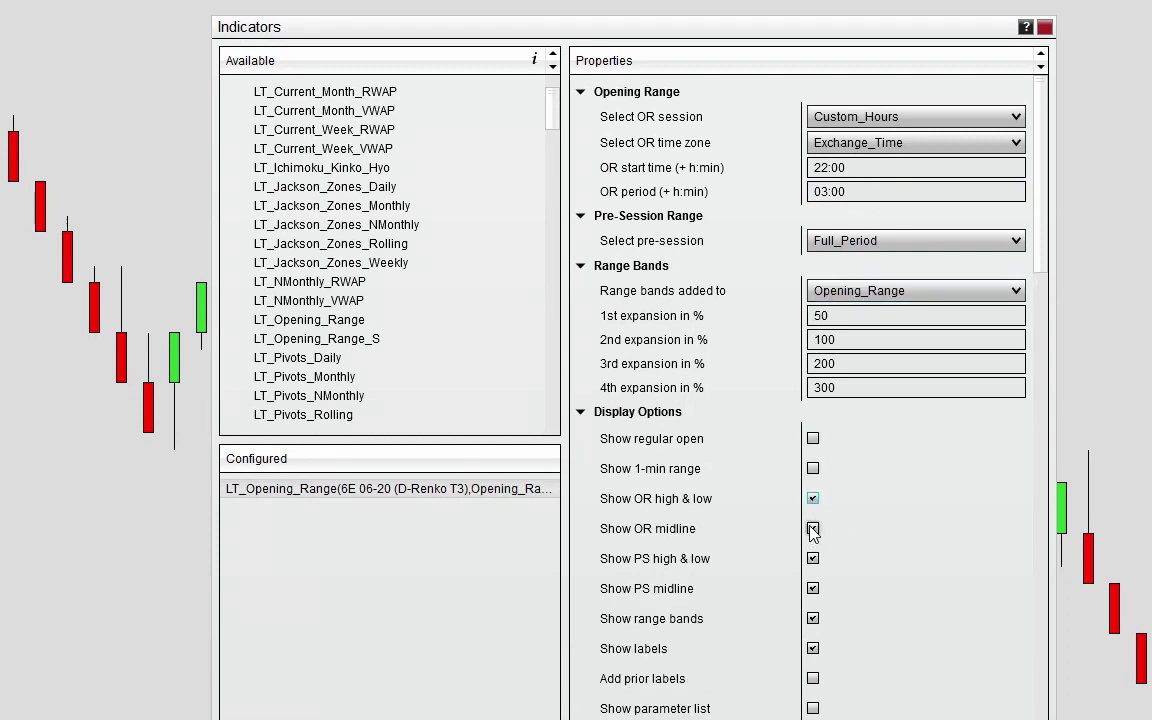
pyautogui.click(830, 535)
pyautogui.click(813, 558)
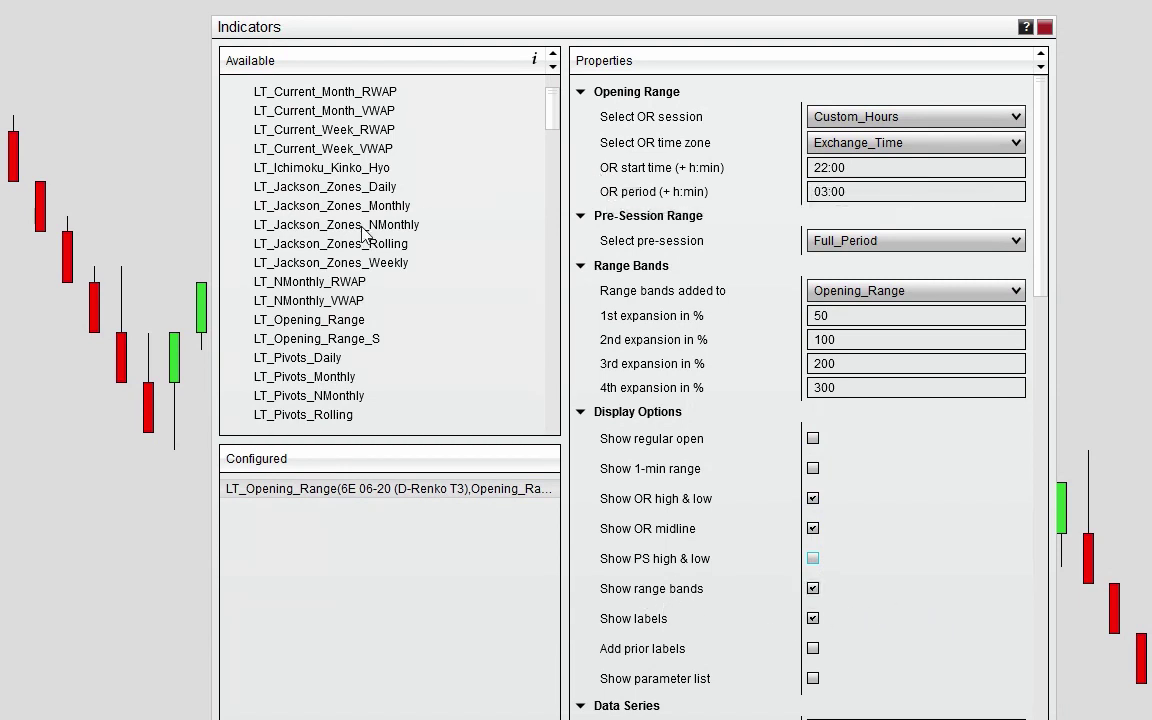
# - Add LT_Ichimoku_Kinko_Hyo to the chart from the LizardTrader list
pyautogui.scroll(2, 360, 234)
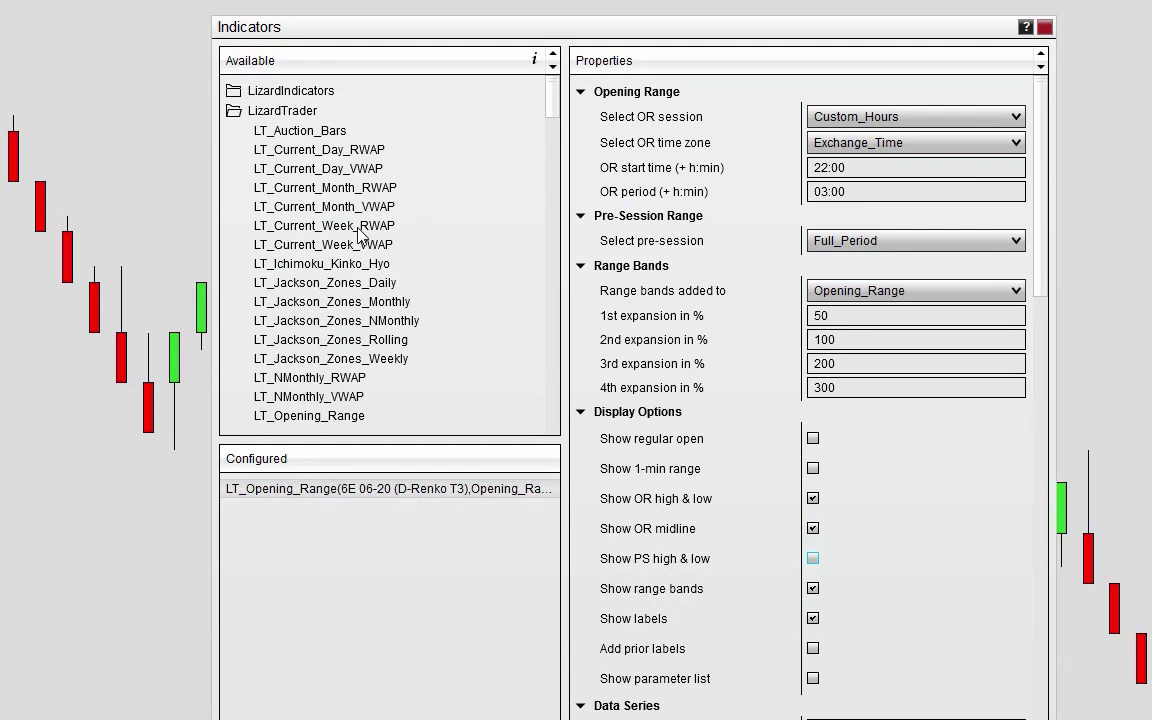
pyautogui.doubleClick(312, 262)
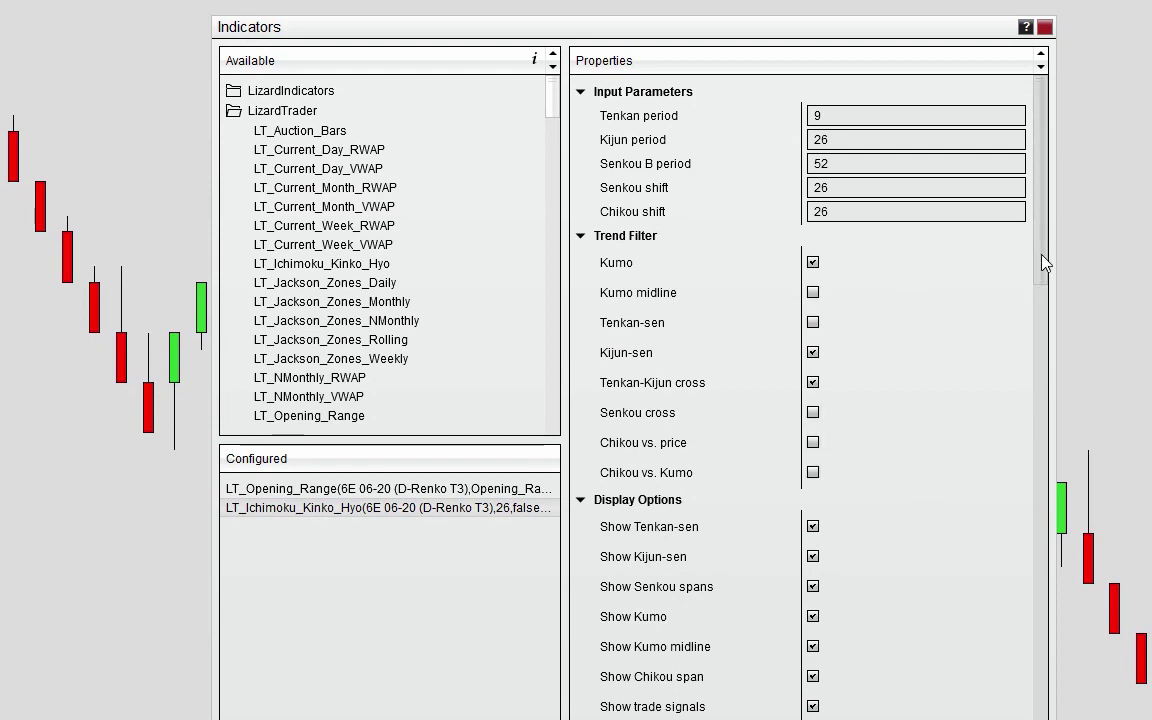
pyautogui.moveTo(1044, 262); pyautogui.dragTo(1046, 307)
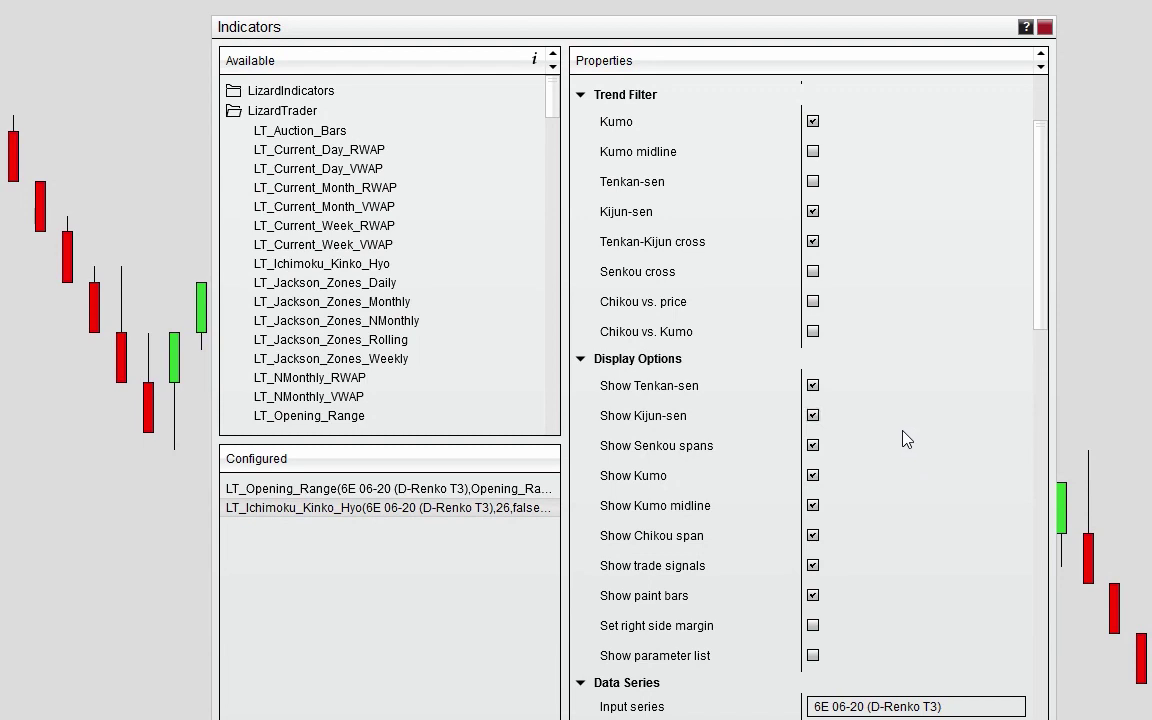
# - Hide the Tenkan/Kijun lines, Senkou spans, Kumo cloud and midline, Chikou span and trade signals
pyautogui.click(813, 415)
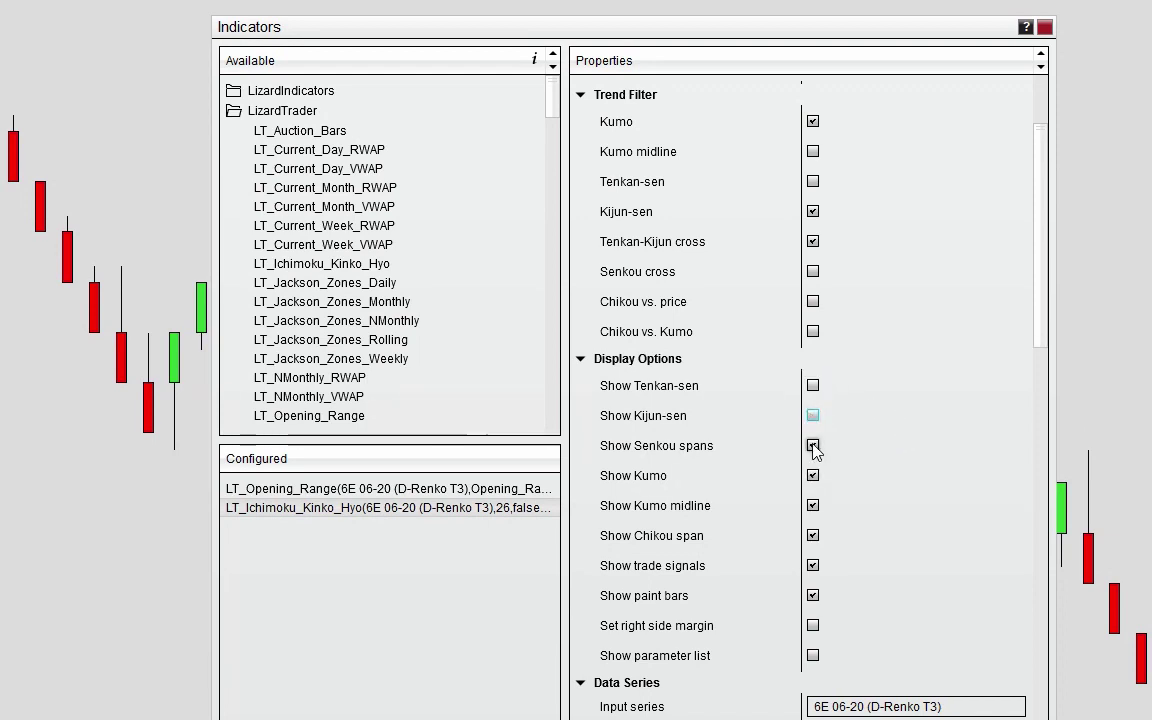
pyautogui.click(813, 446)
pyautogui.click(813, 475)
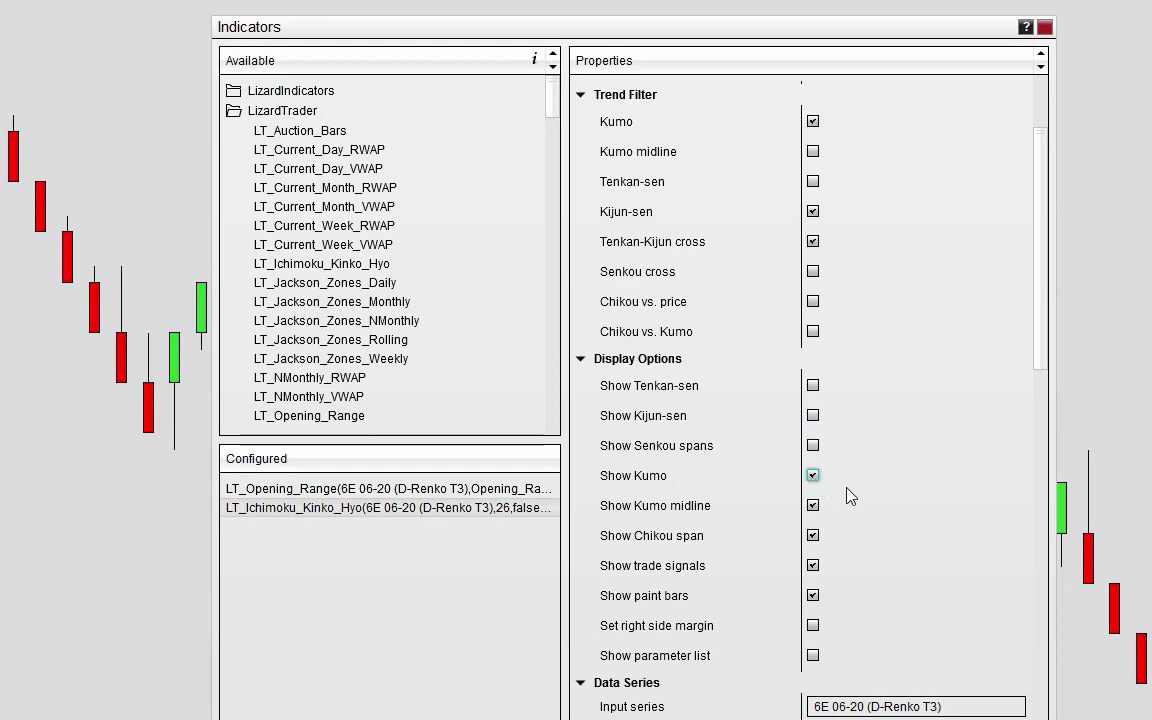
pyautogui.click(813, 505)
pyautogui.press('space')
pyautogui.click(813, 566)
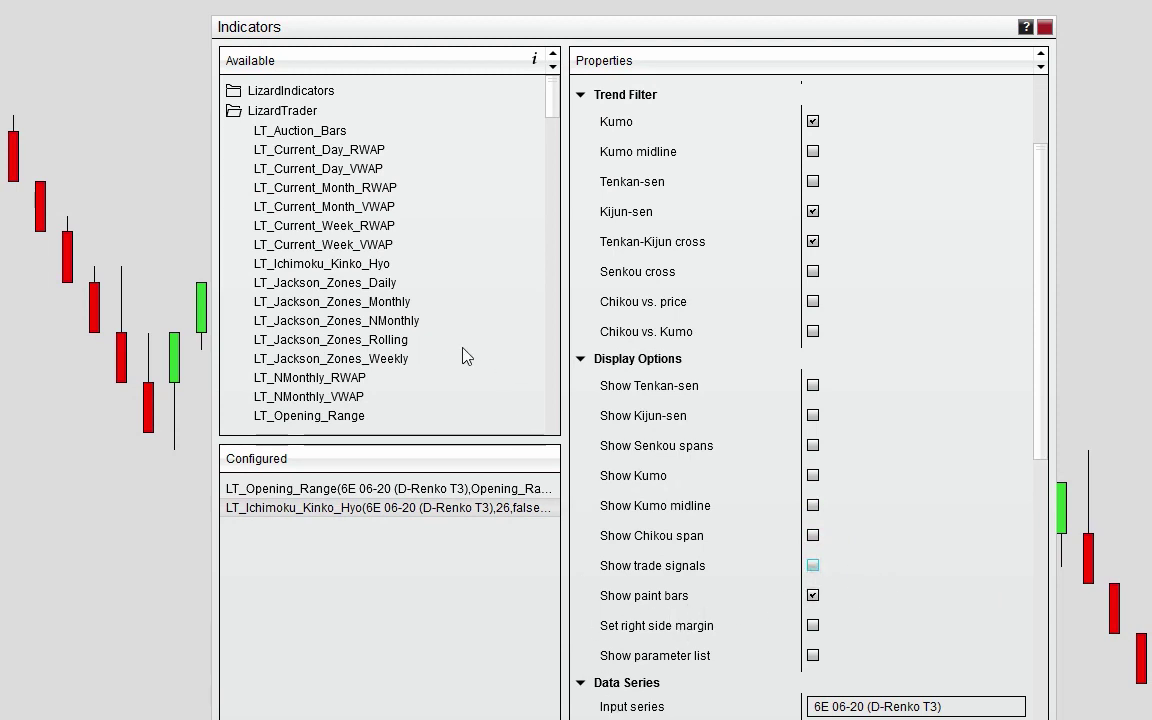
# - Add LT_Renko_Tools with swing labels, leg size, reversal signals and paint bars turned off
pyautogui.scroll(-1, 395, 352)
pyautogui.scroll(-1, 395, 352)
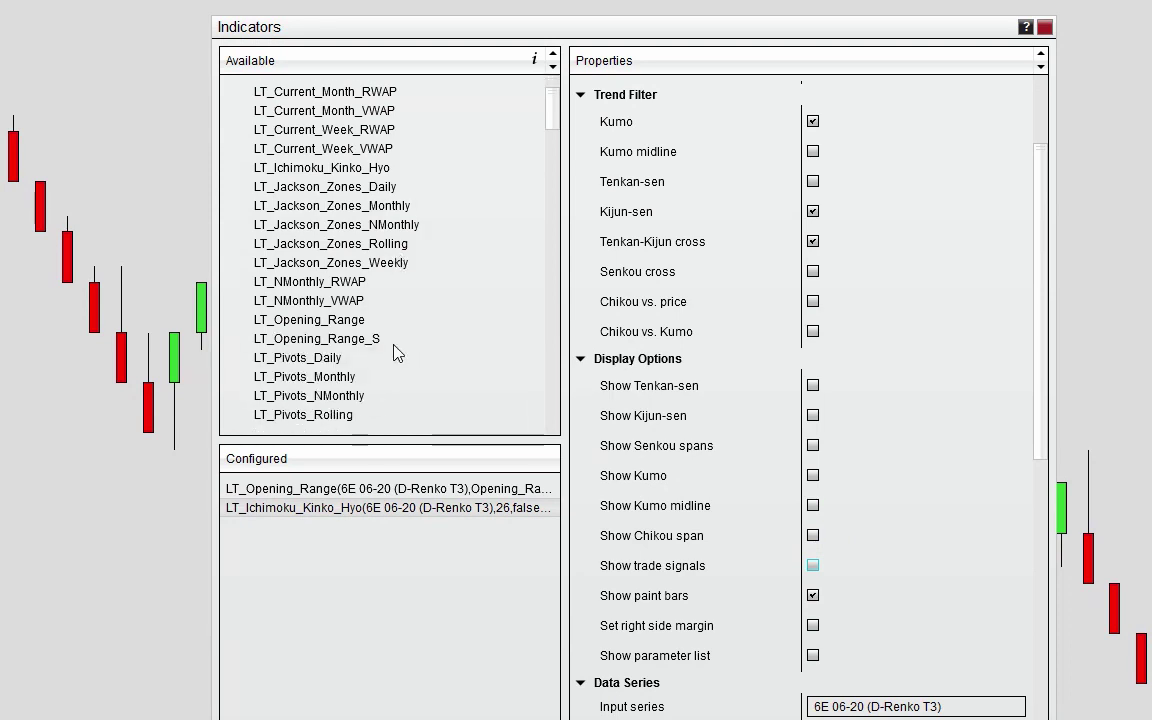
pyautogui.scroll(-1, 395, 352)
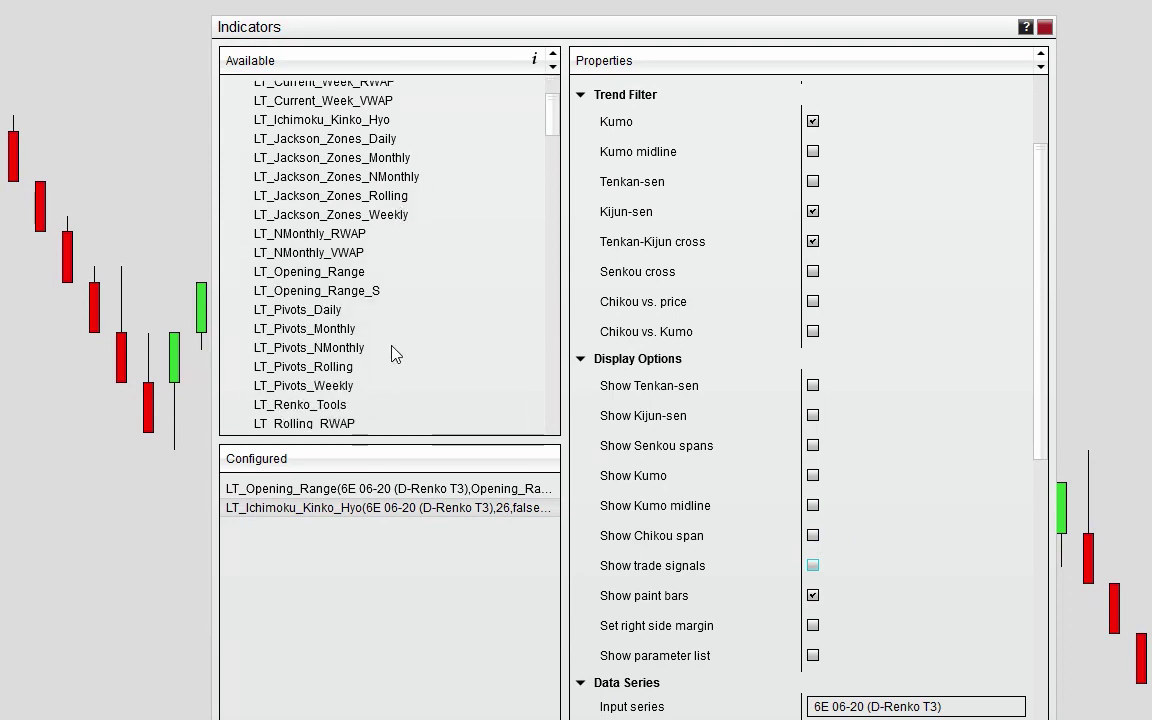
pyautogui.scroll(-1, 382, 374)
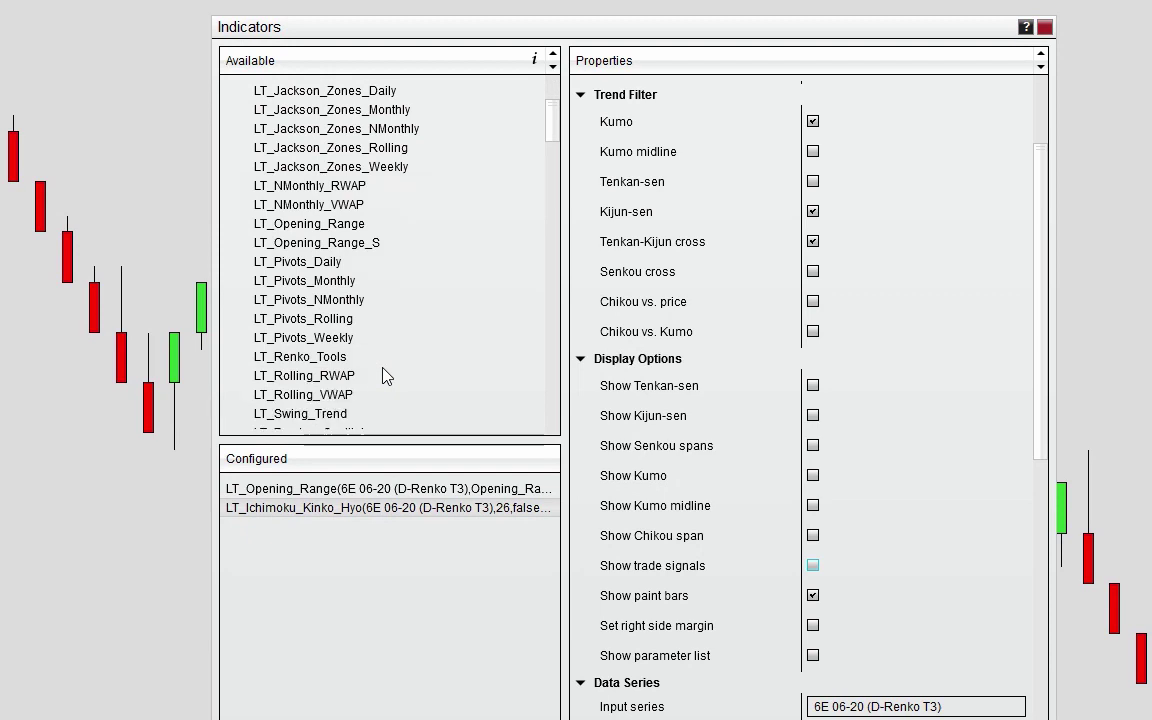
pyautogui.click(317, 360)
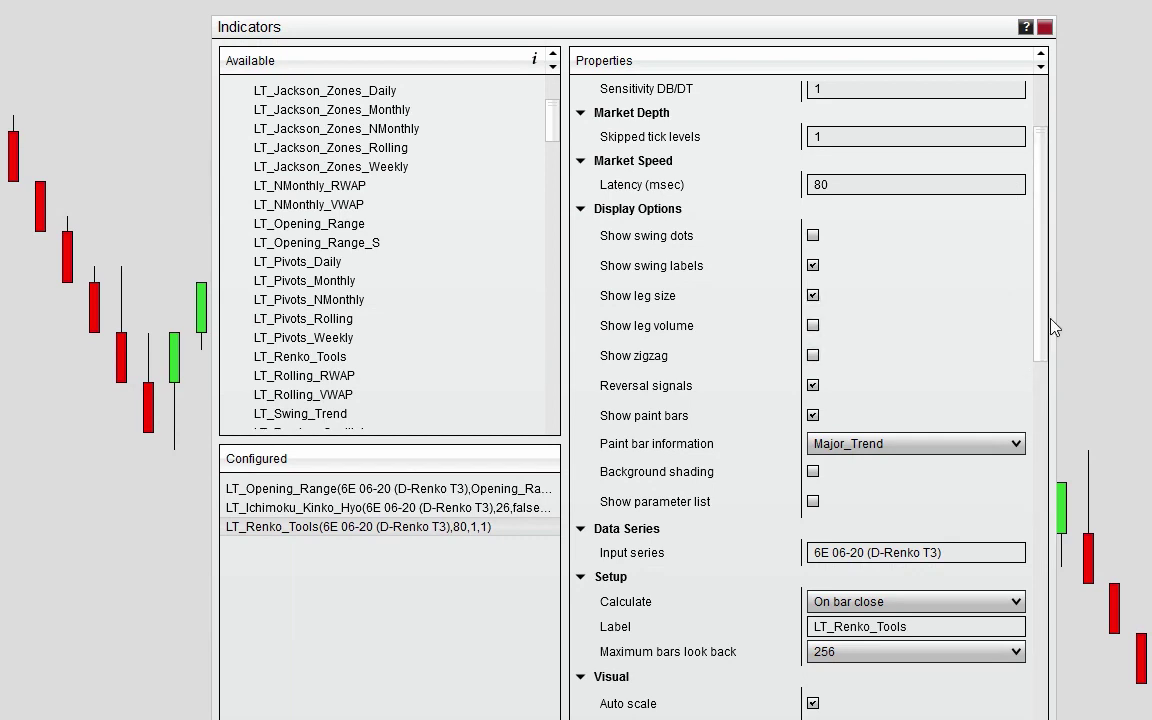
pyautogui.moveTo(1041, 326); pyautogui.dragTo(1041, 265)
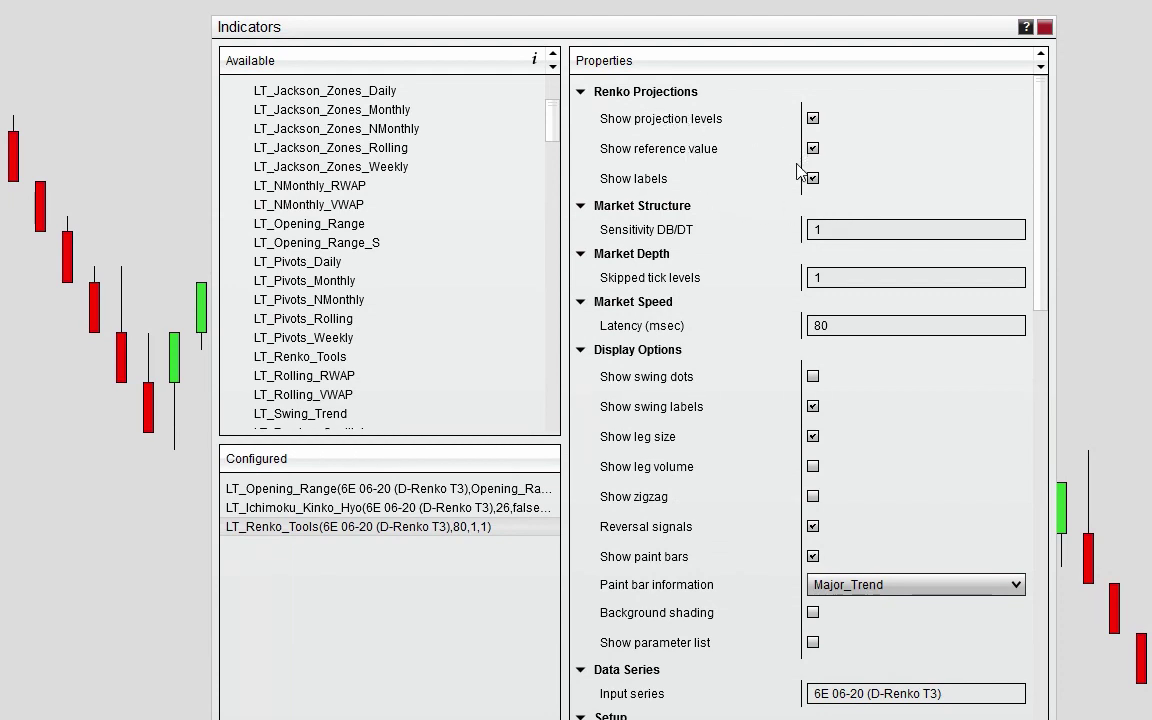
pyautogui.click(813, 406)
pyautogui.click(813, 437)
pyautogui.click(813, 527)
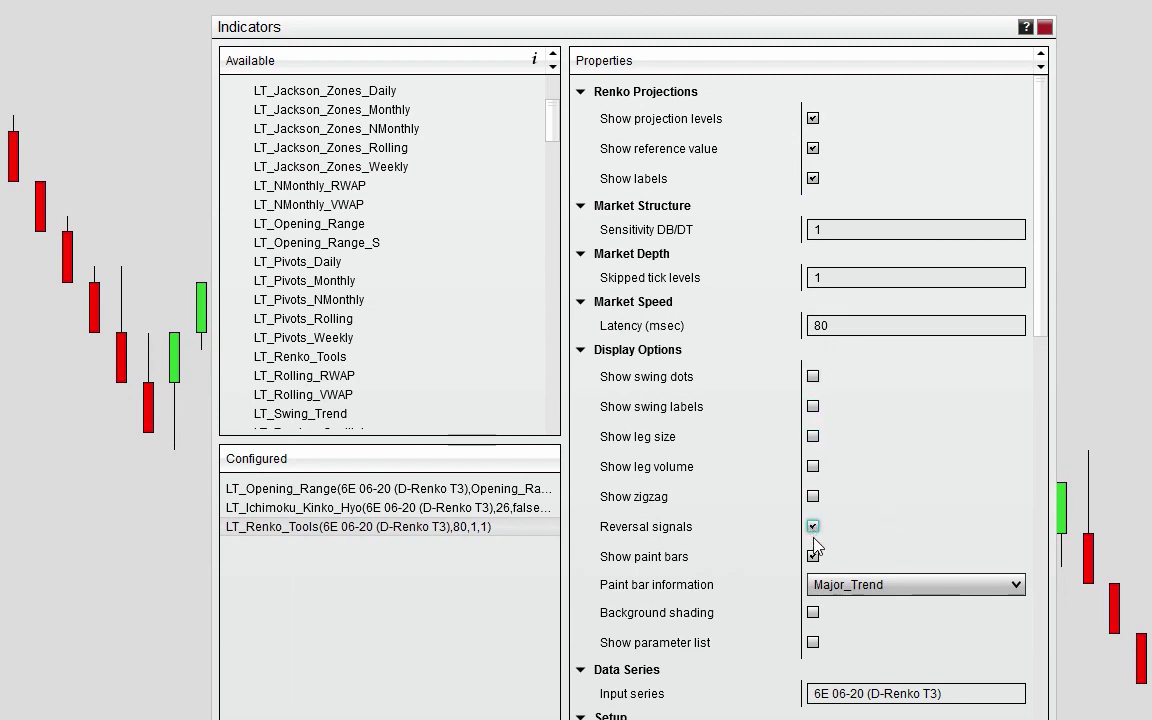
pyautogui.click(813, 557)
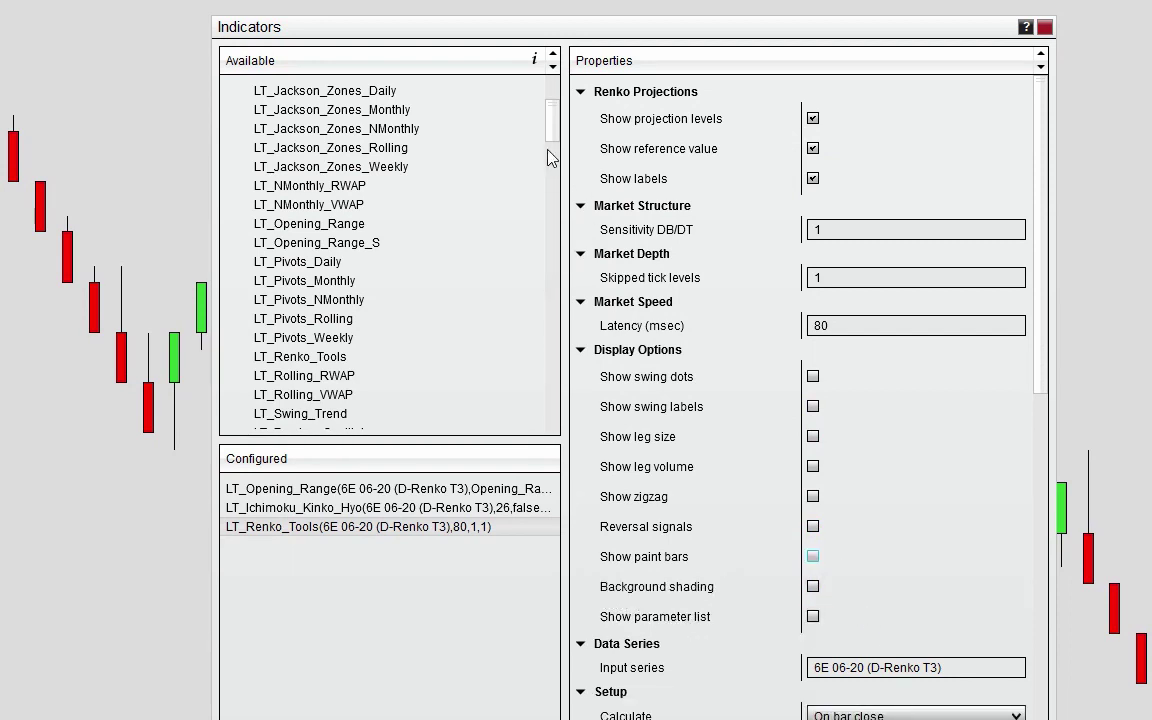
# - Add SiBloodHound from the SharkIndicators folder
pyautogui.scroll(3, 441, 130)
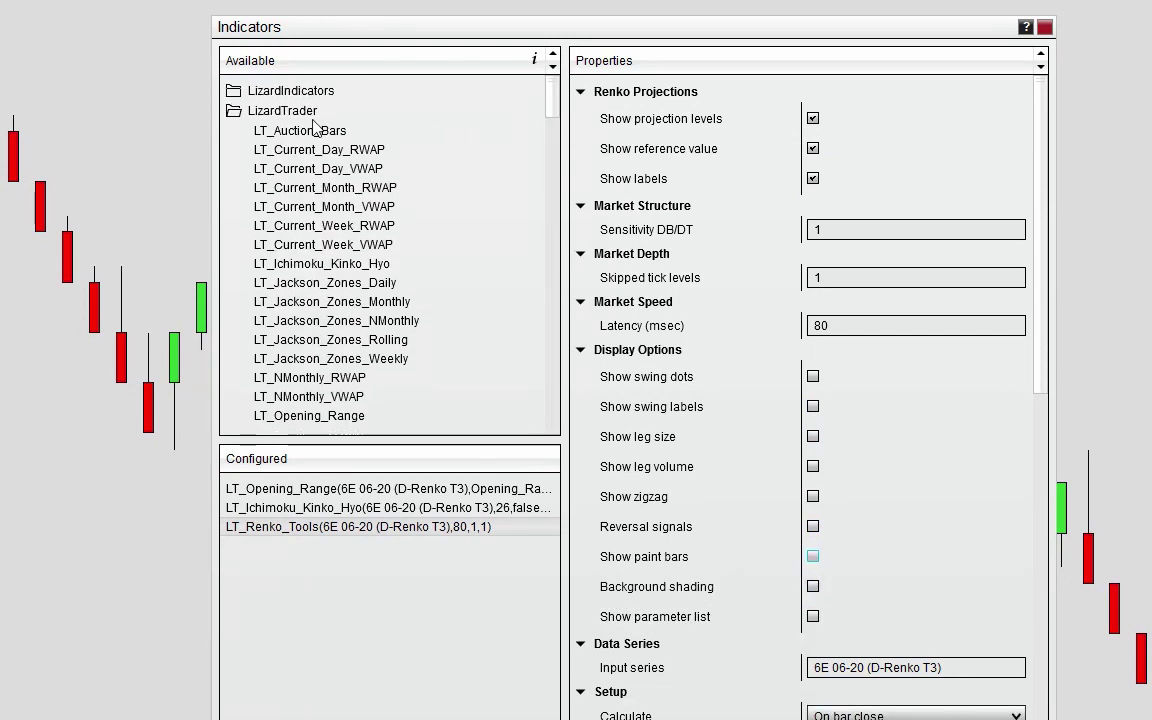
pyautogui.click(268, 106)
pyautogui.click(303, 136)
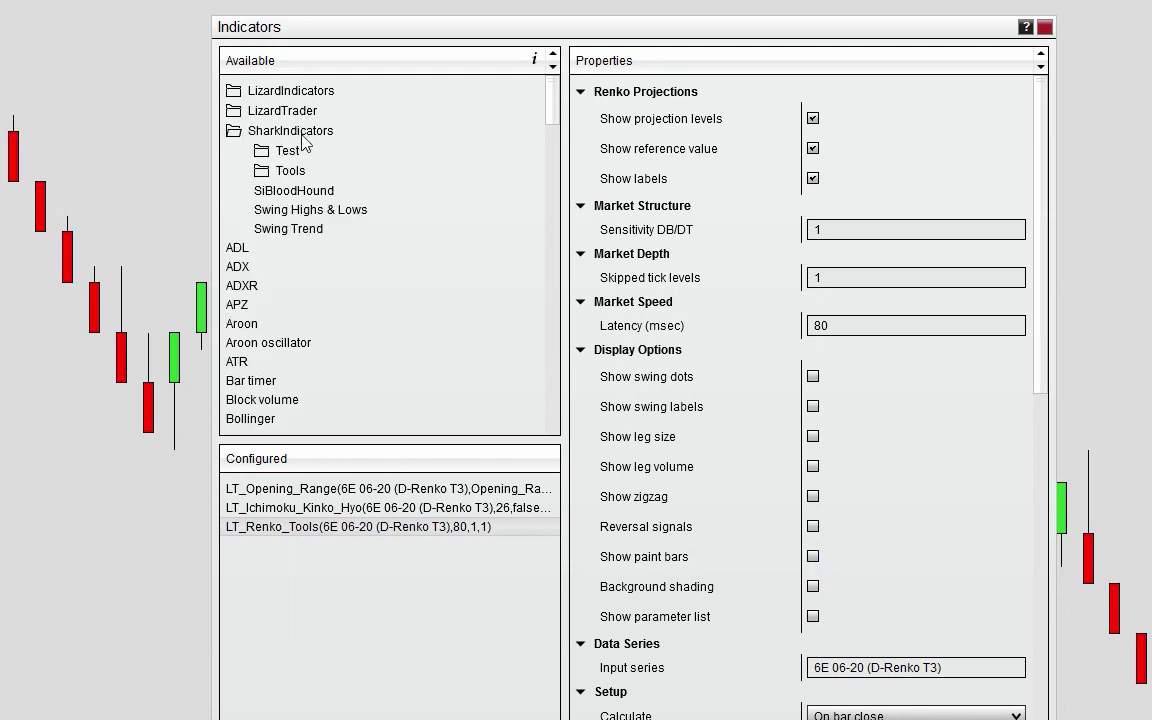
pyautogui.doubleClick(293, 190)
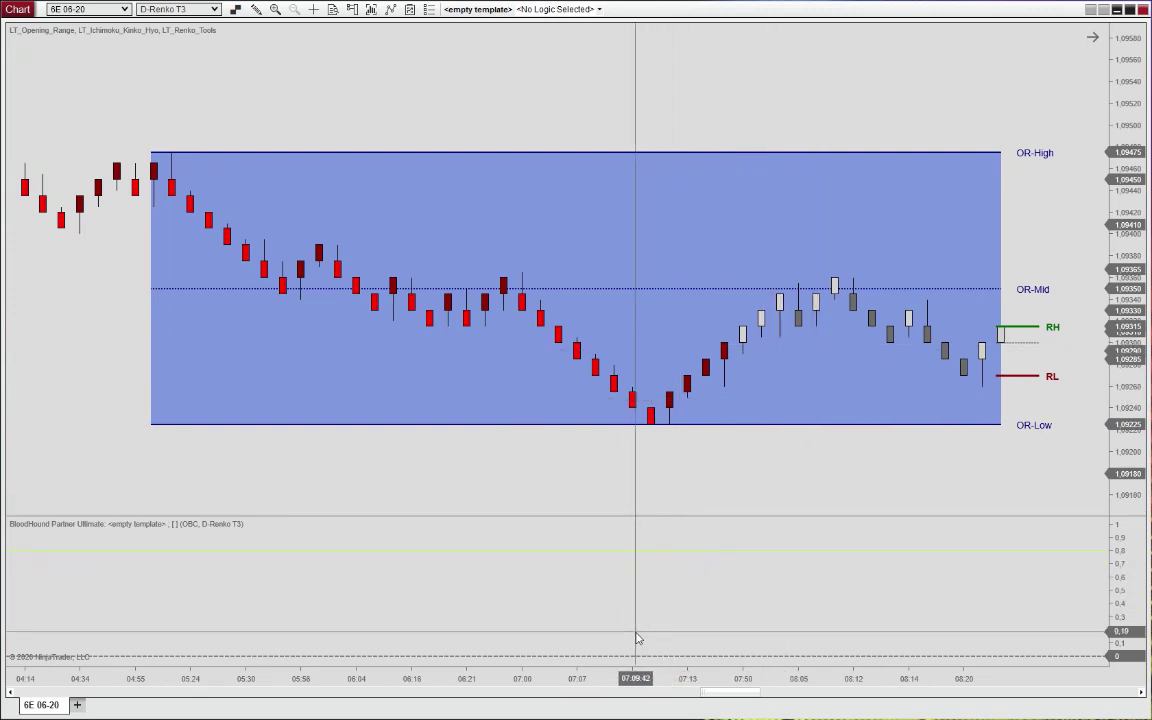
# - Shrink the BloodHound panel to a thin strip so the price panel fills most of the chart
pyautogui.scroll(-6, 617, 678)
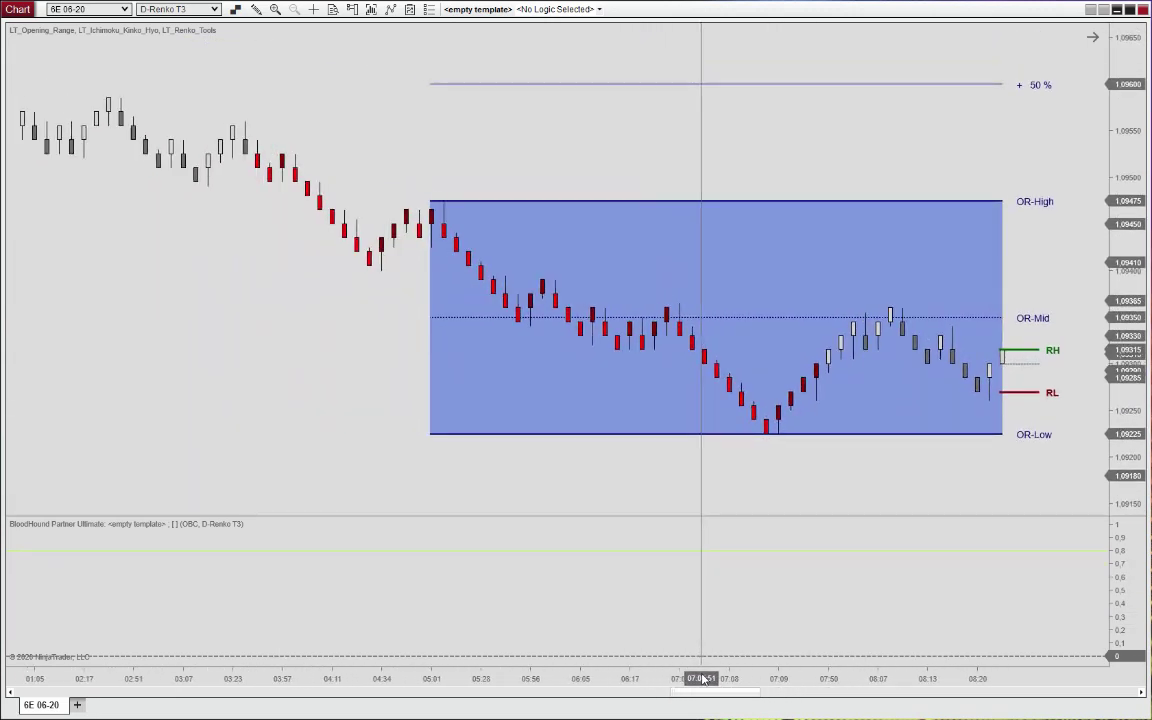
pyautogui.scroll(-6, 695, 533)
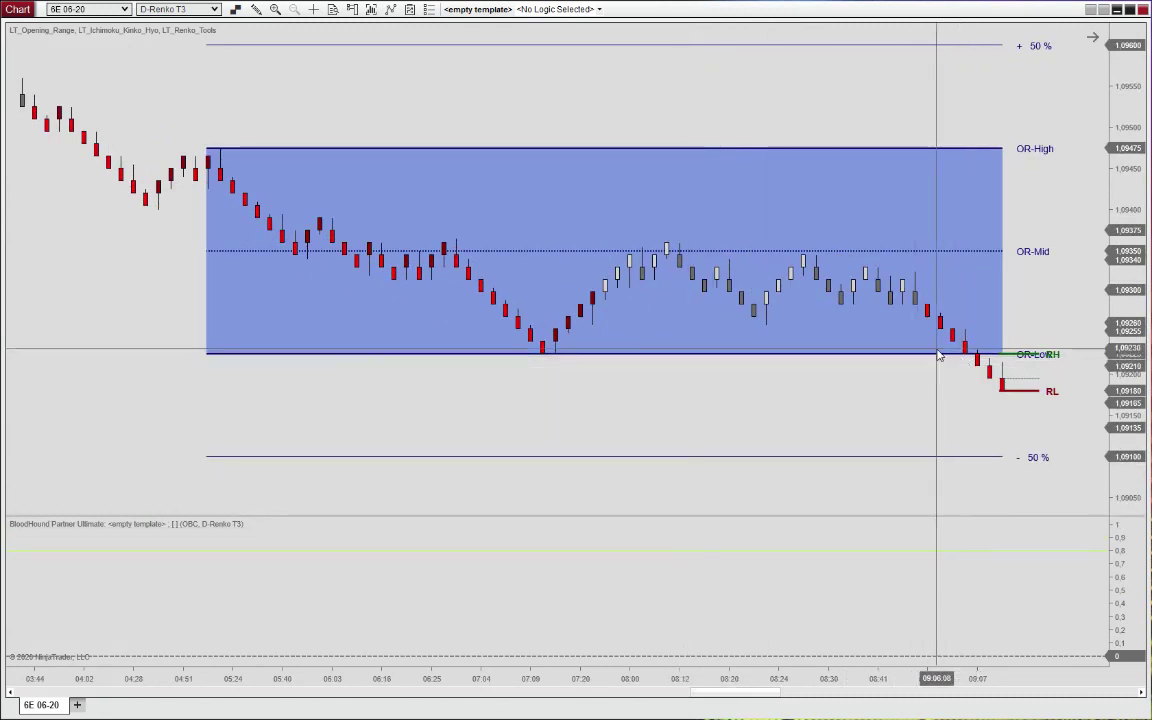
pyautogui.scroll(3, 938, 355)
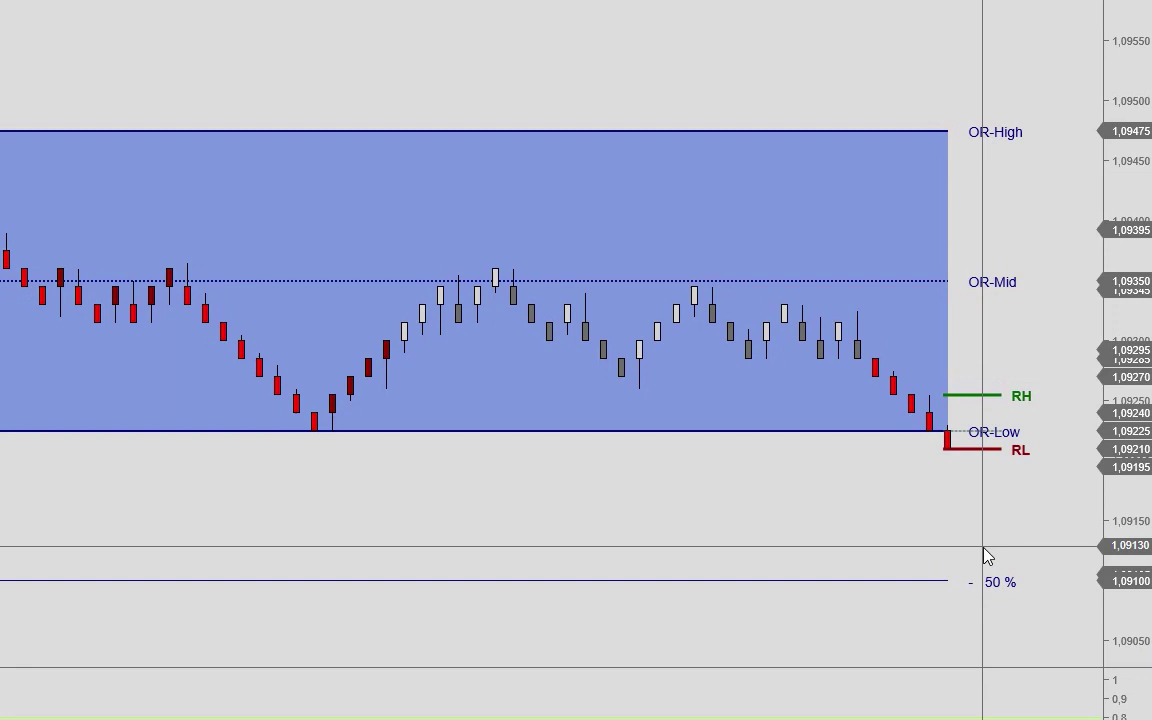
pyautogui.moveTo(481, 665); pyautogui.dragTo(633, 659)
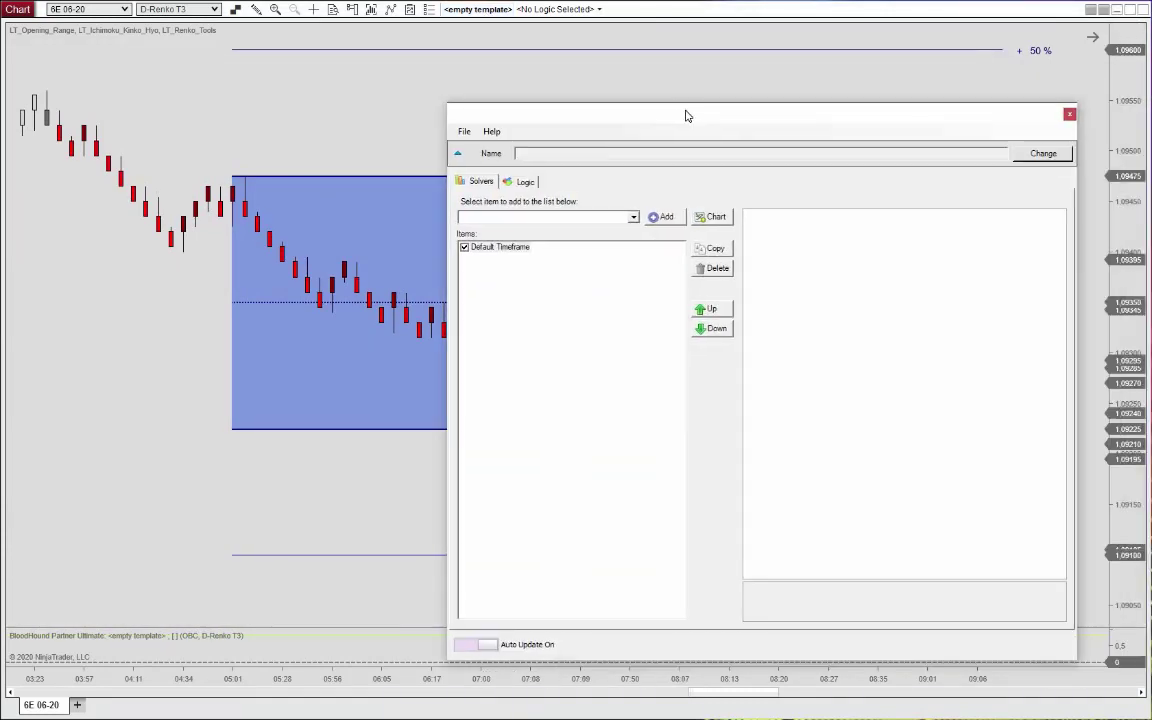
# - Add an Indicator Comparison solver under Default Timeframe in the BloodHound solver window
pyautogui.moveTo(689, 113); pyautogui.dragTo(547, 77)
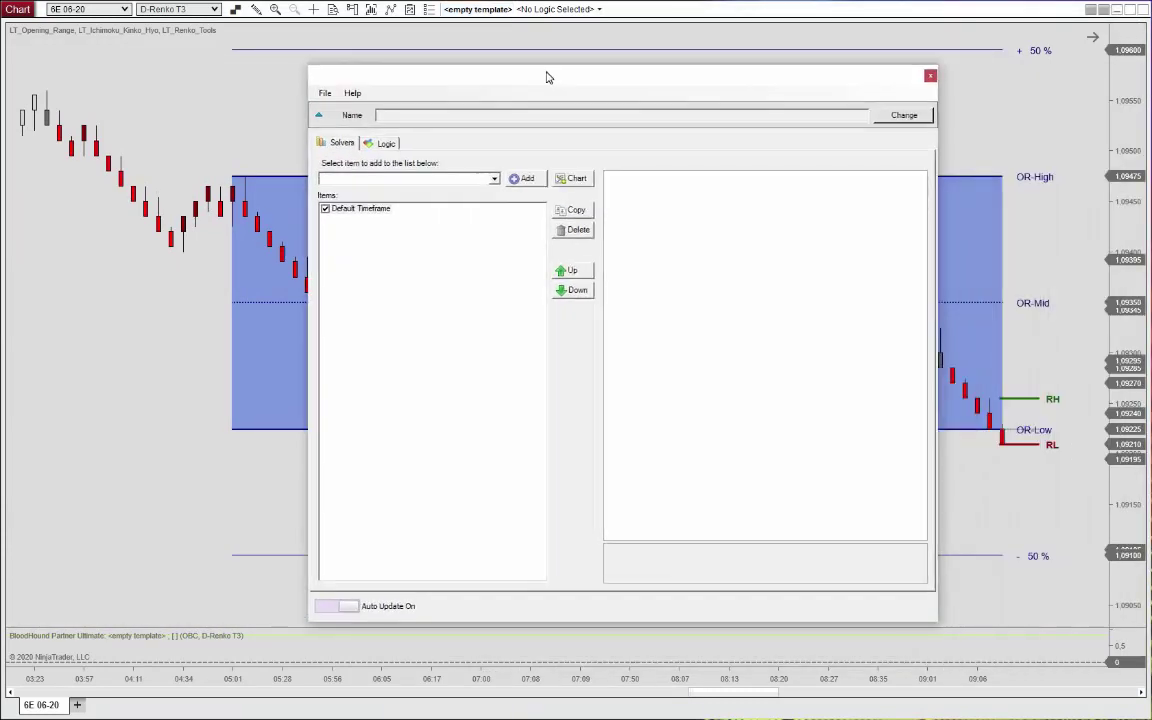
pyautogui.click(492, 179)
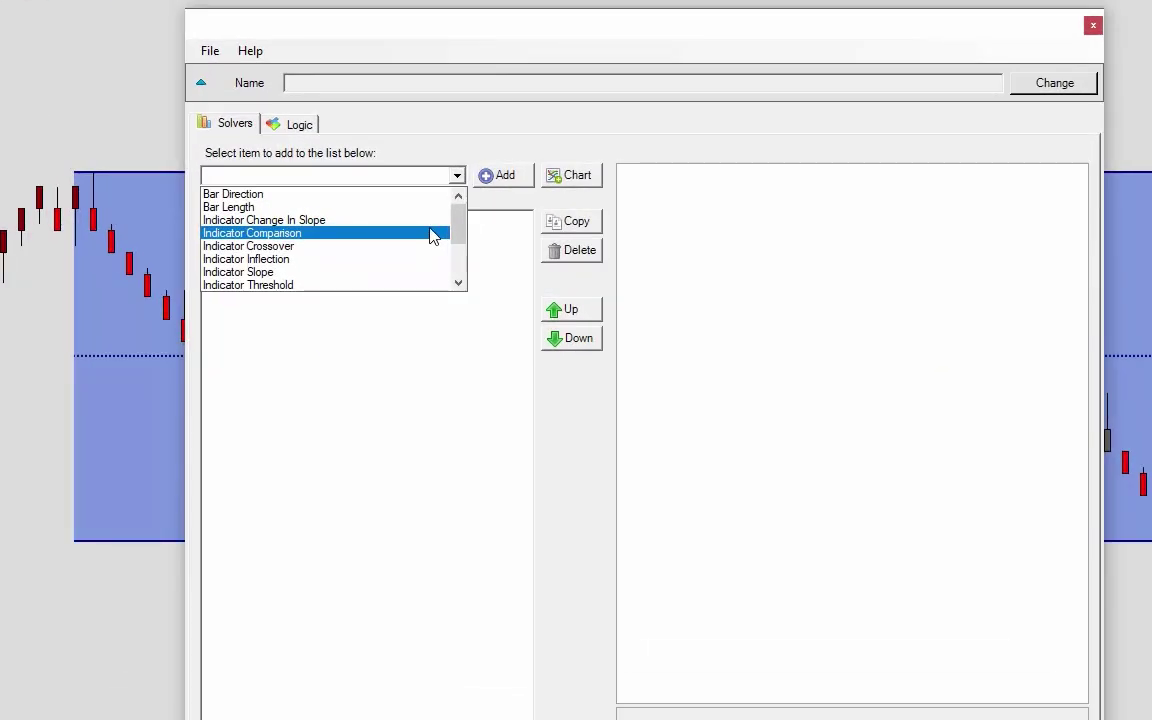
pyautogui.click(432, 235)
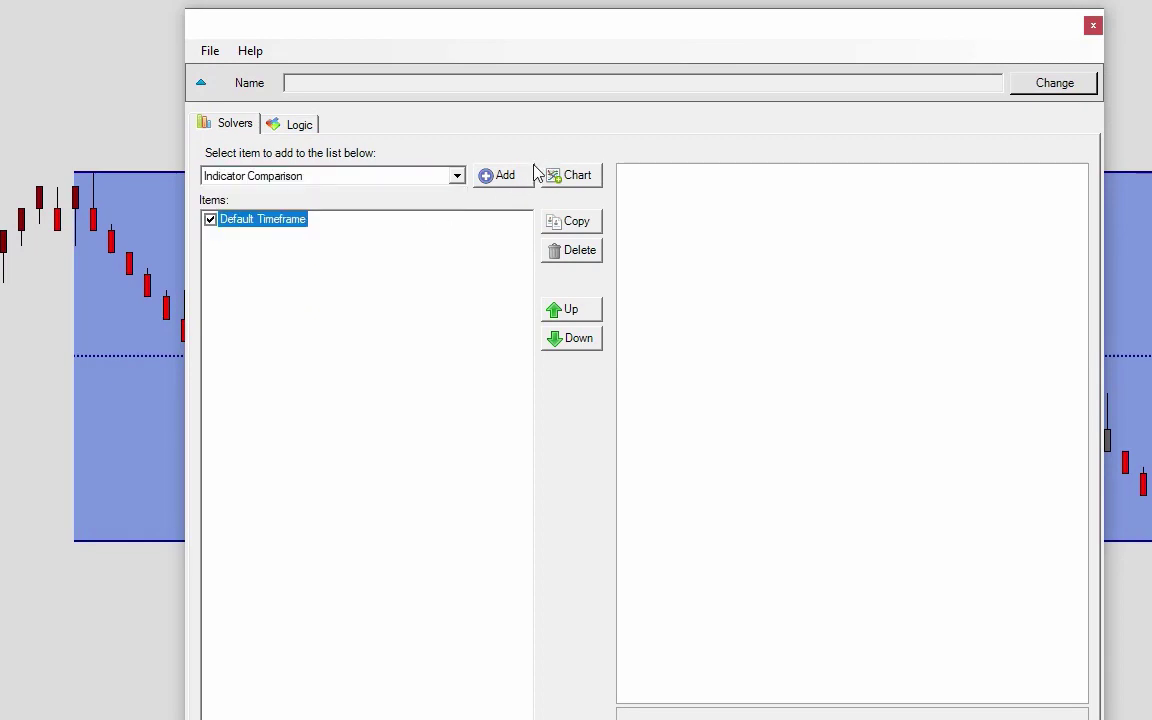
pyautogui.click(505, 175)
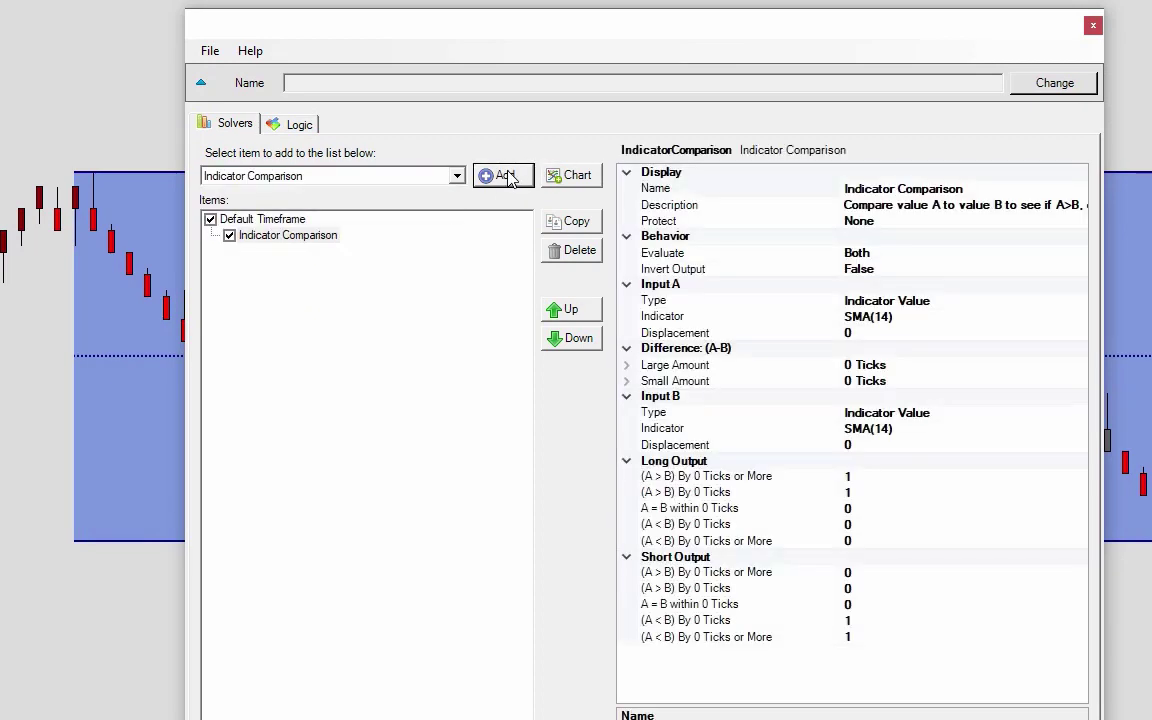
pyautogui.click(933, 190)
# - Rename the comparison solver to Renko Close
pyautogui.doubleClick(984, 188)
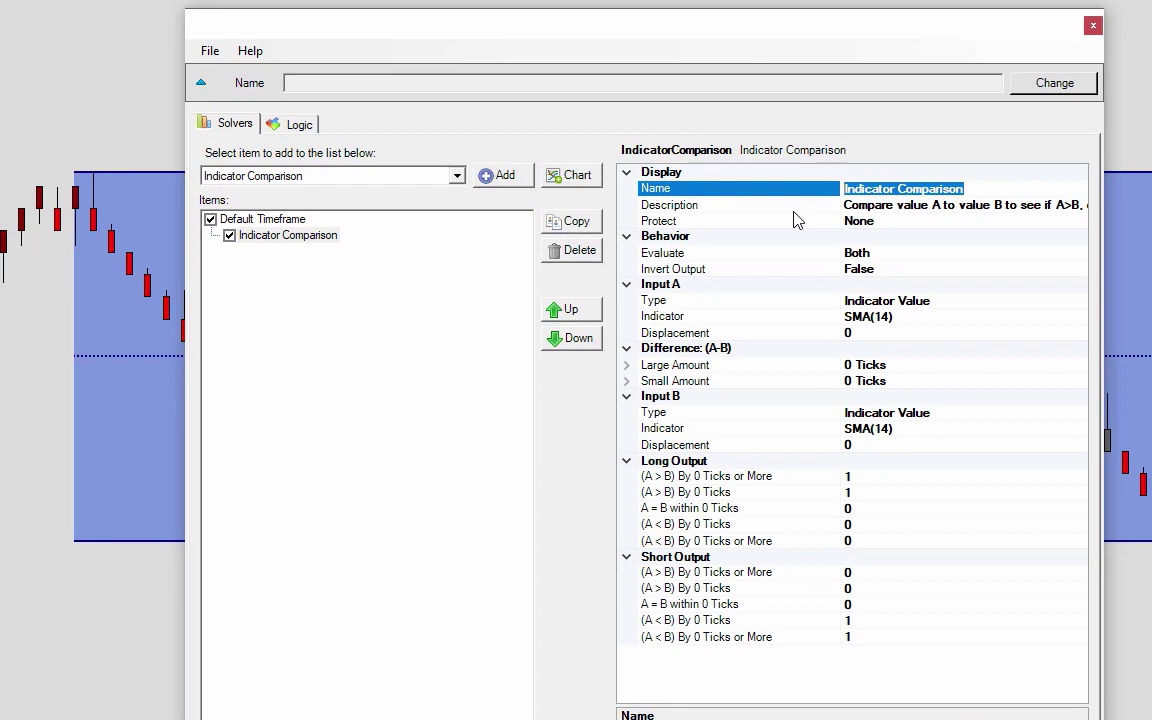
pyautogui.write('Renko Close')
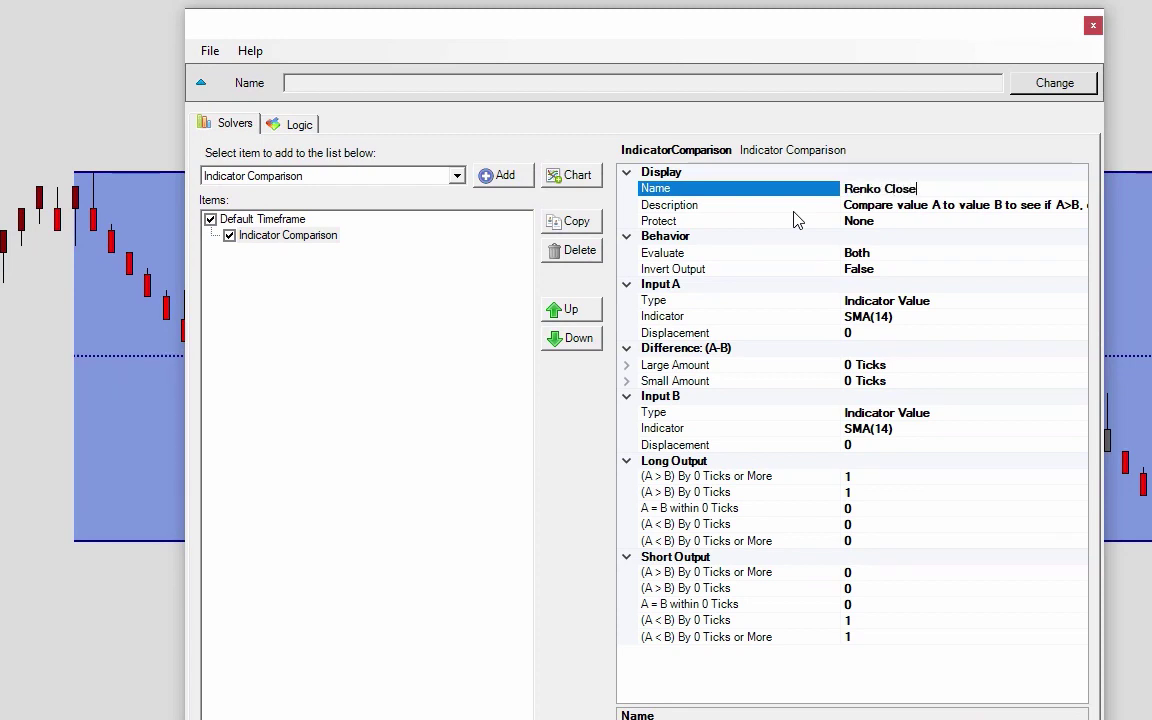
pyautogui.click(943, 317)
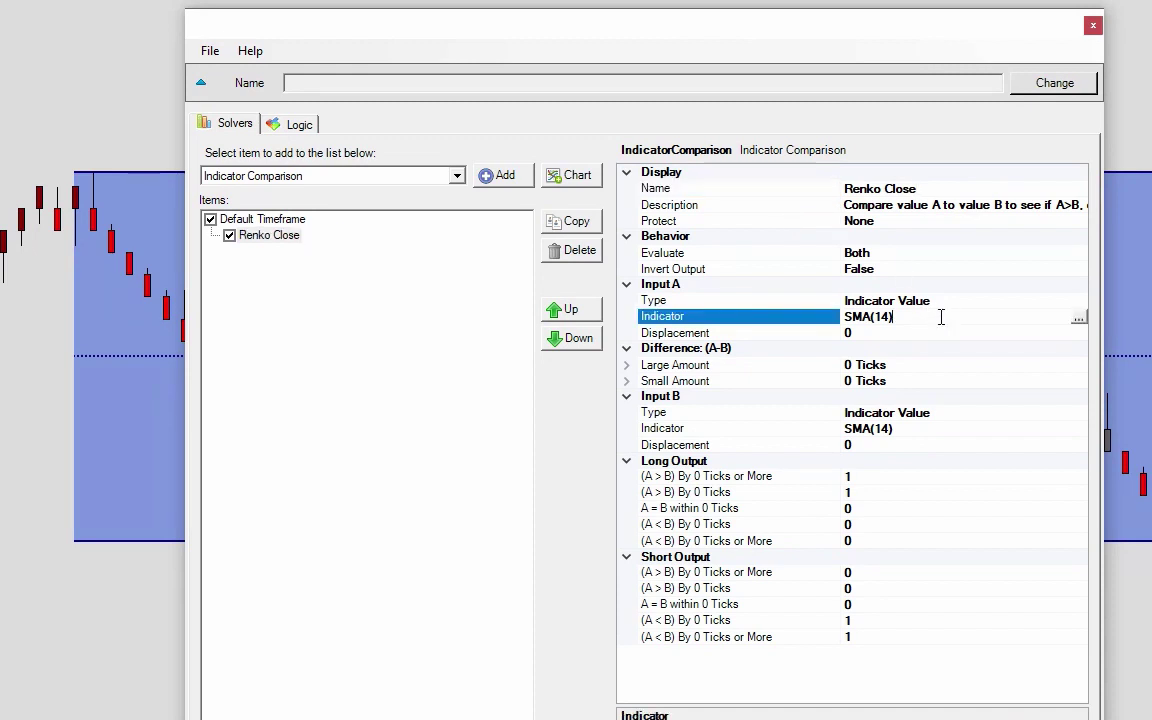
# - Set Input A's indicator to LT_Renko_Tools from the LizardTrader folder
pyautogui.click(1079, 319)
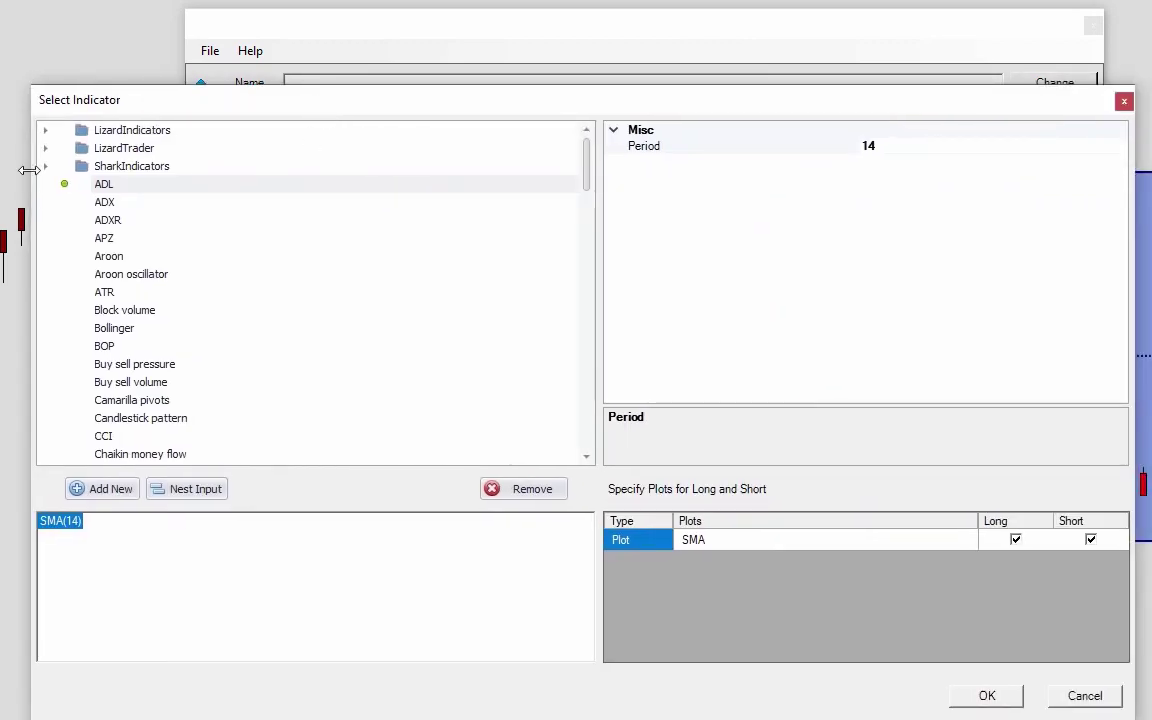
pyautogui.click(45, 149)
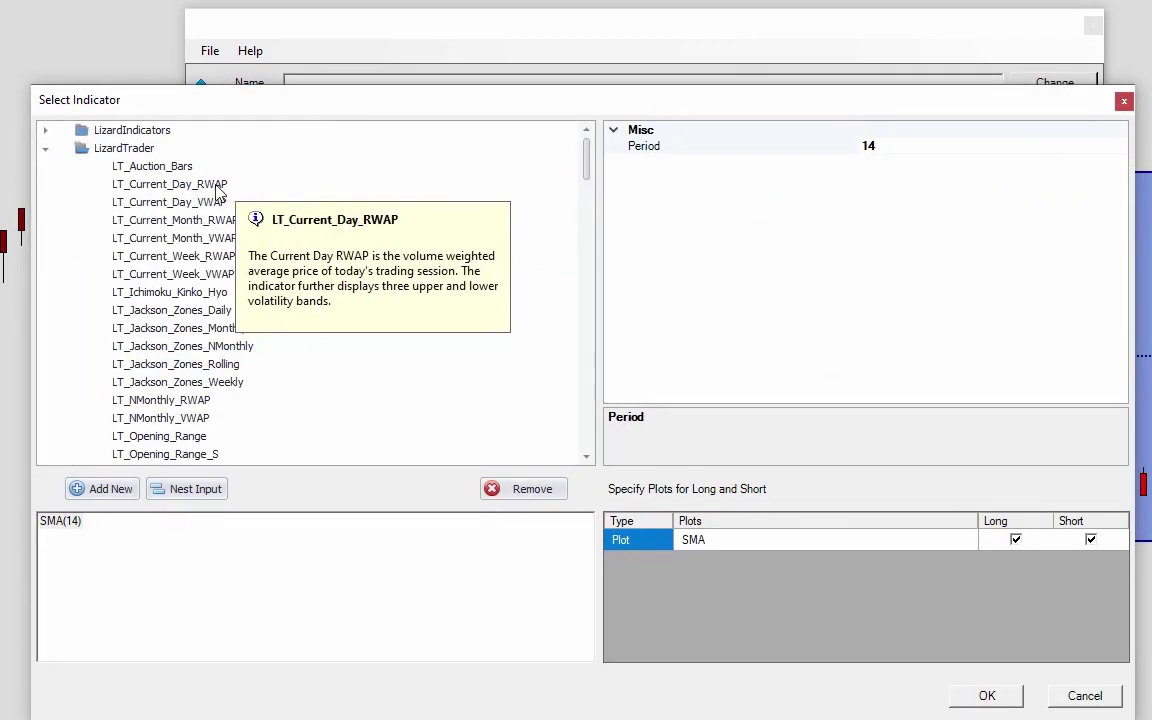
pyautogui.scroll(-2, 265, 378)
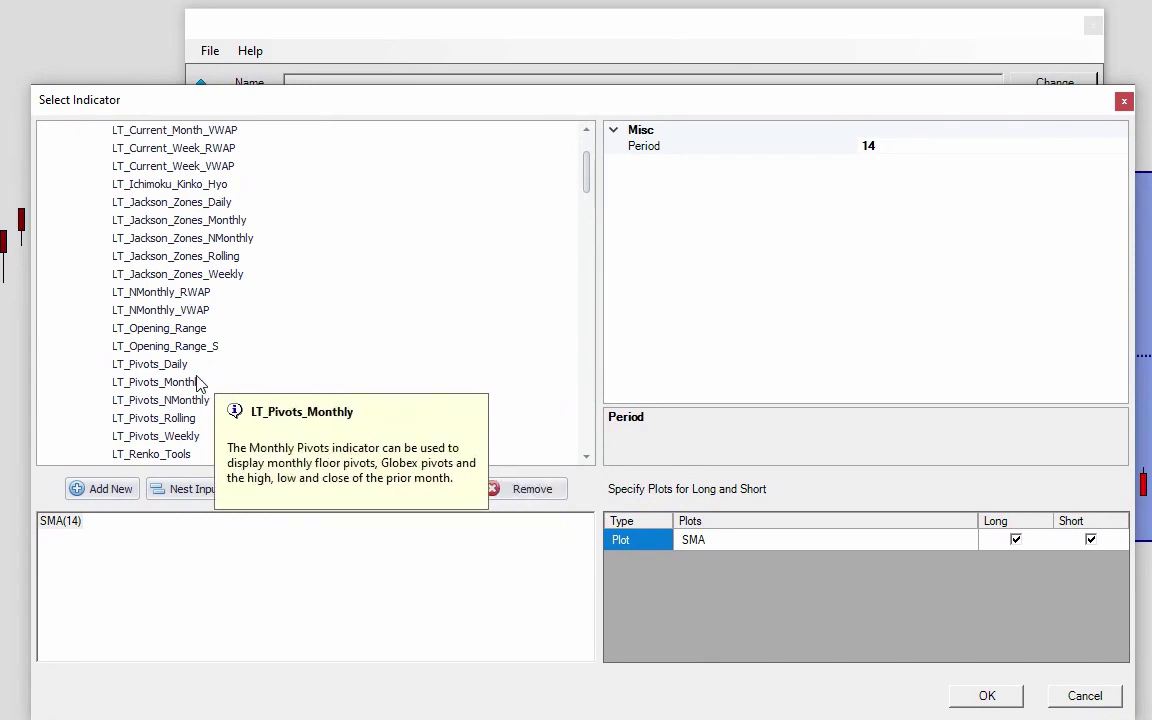
pyautogui.scroll(-1, 250, 382)
pyautogui.doubleClick(165, 400)
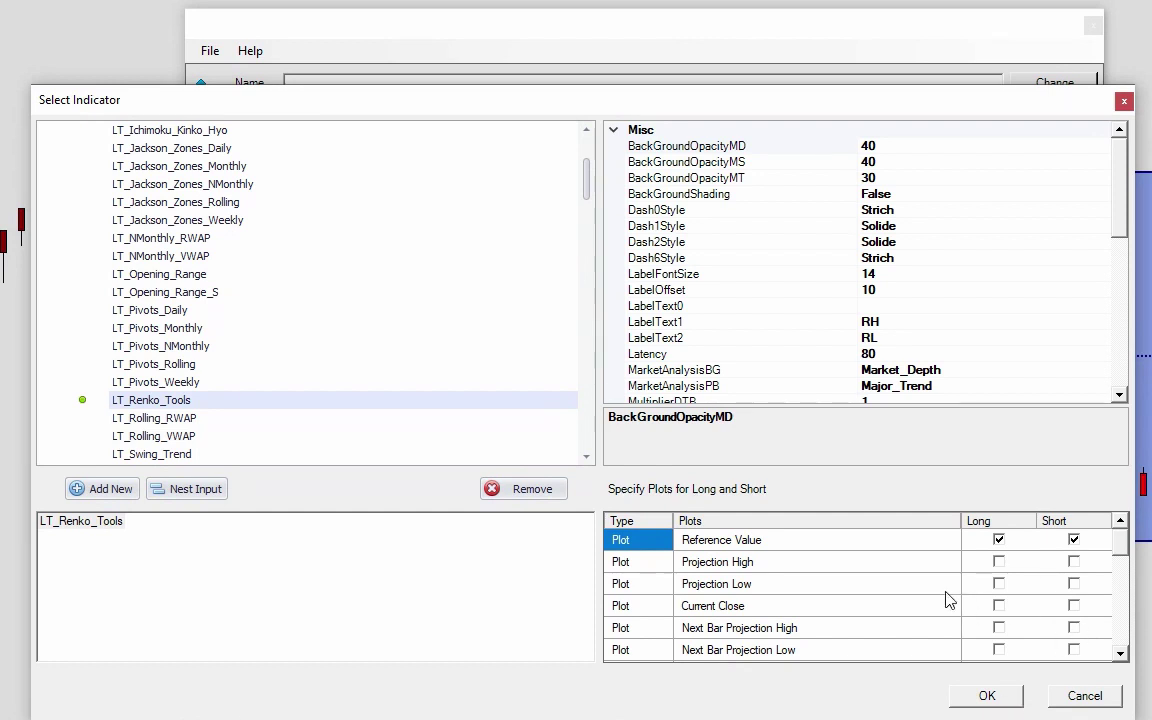
pyautogui.click(987, 697)
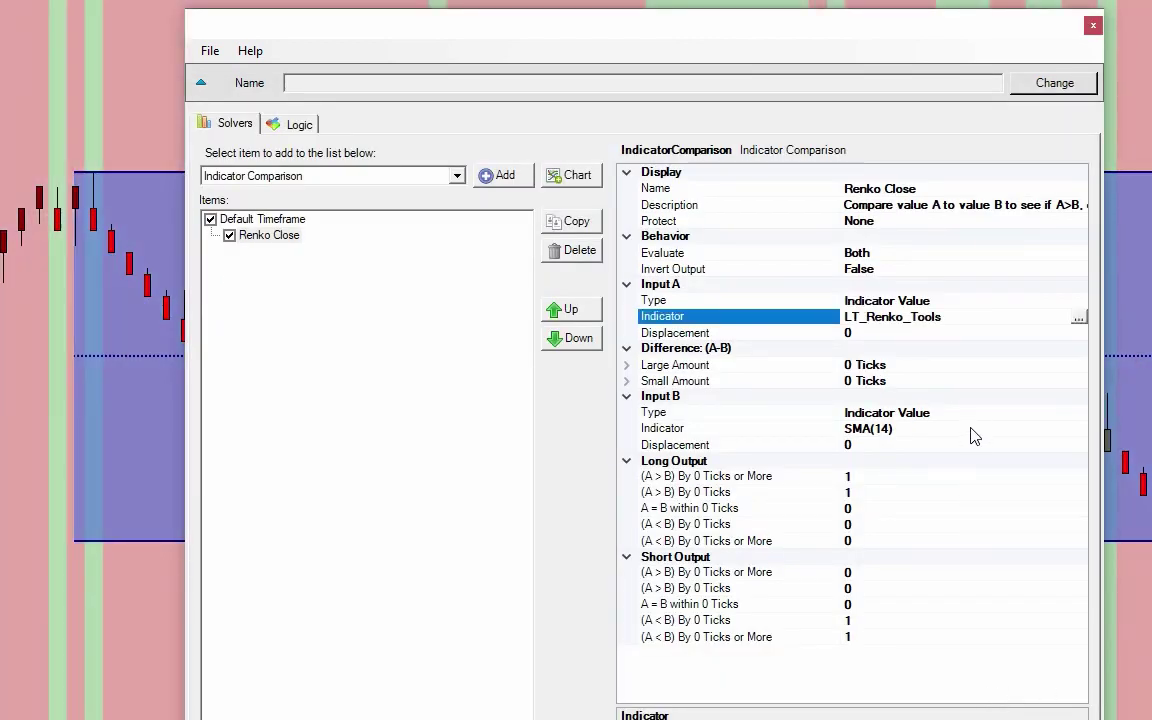
# - Pick LT_Opening_Range from the LizardTrader folder as Input B's indicator
pyautogui.click(1030, 428)
pyautogui.click(1078, 432)
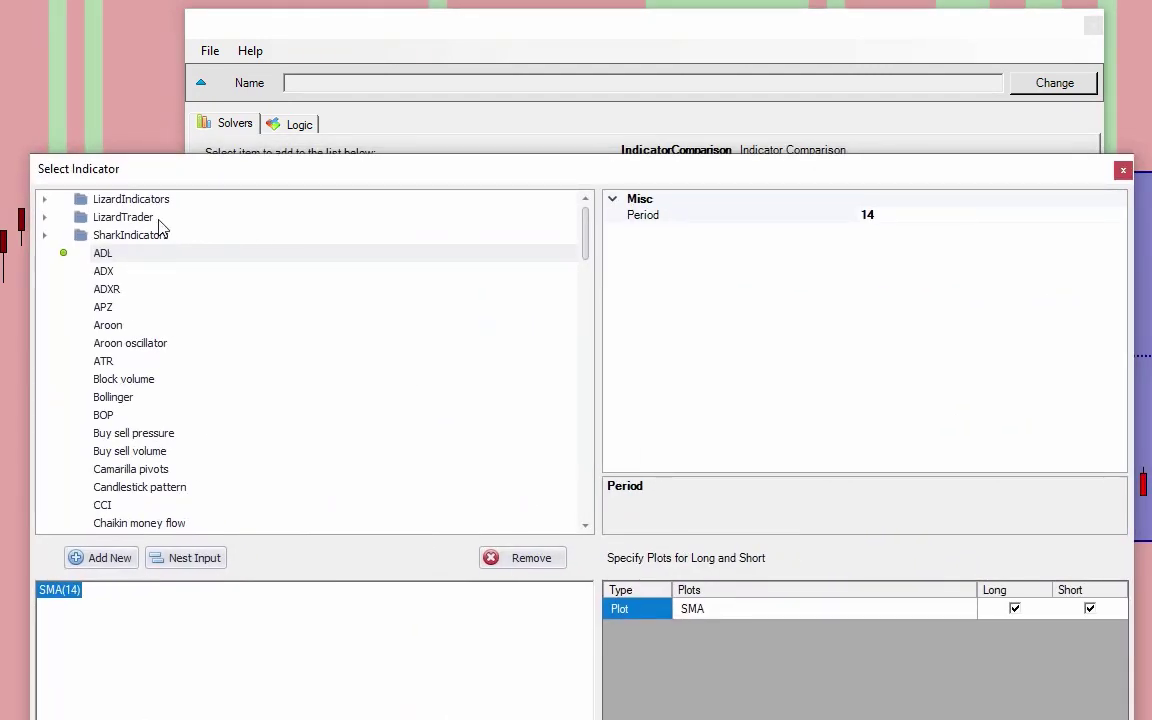
pyautogui.click(141, 219)
pyautogui.doubleClick(141, 224)
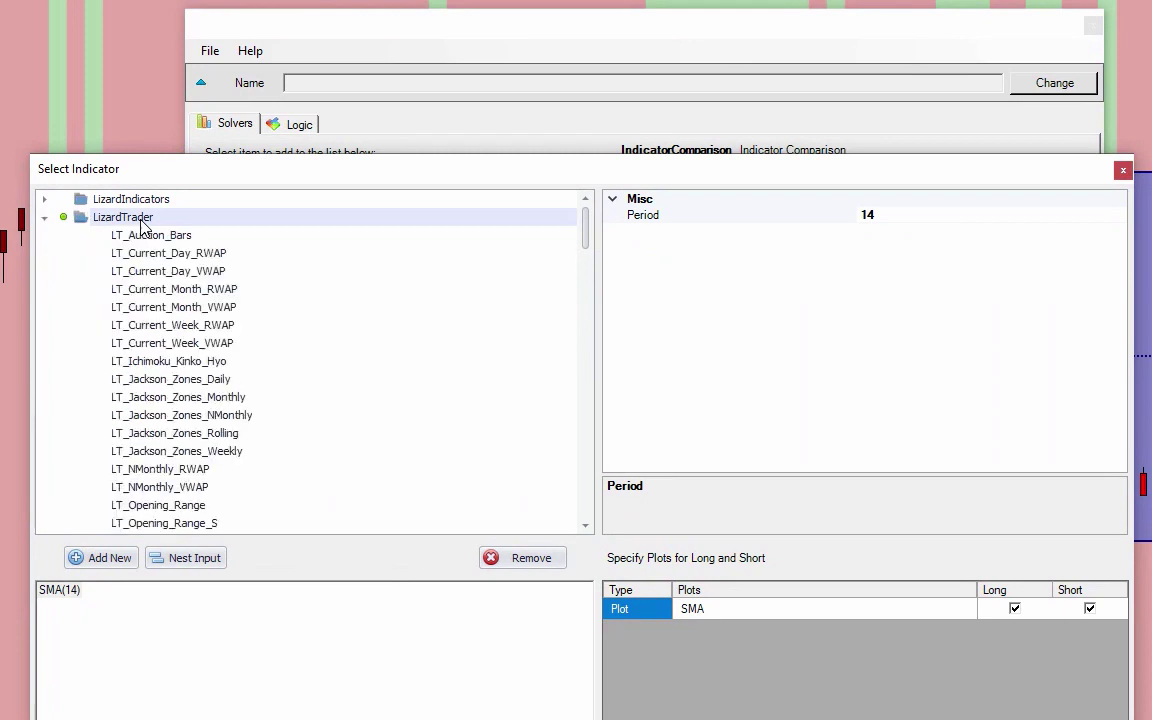
pyautogui.scroll(-1, 203, 465)
pyautogui.click(190, 451)
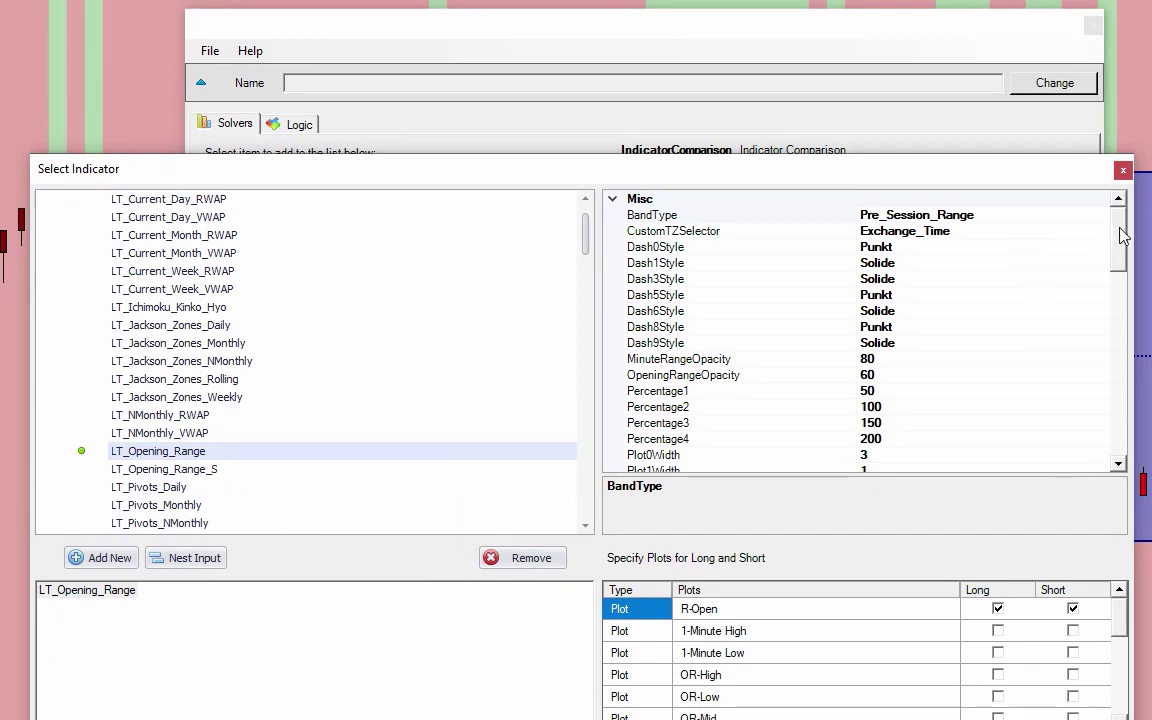
# - Set the indicator's BandType to Opening_Range
pyautogui.click(1042, 215)
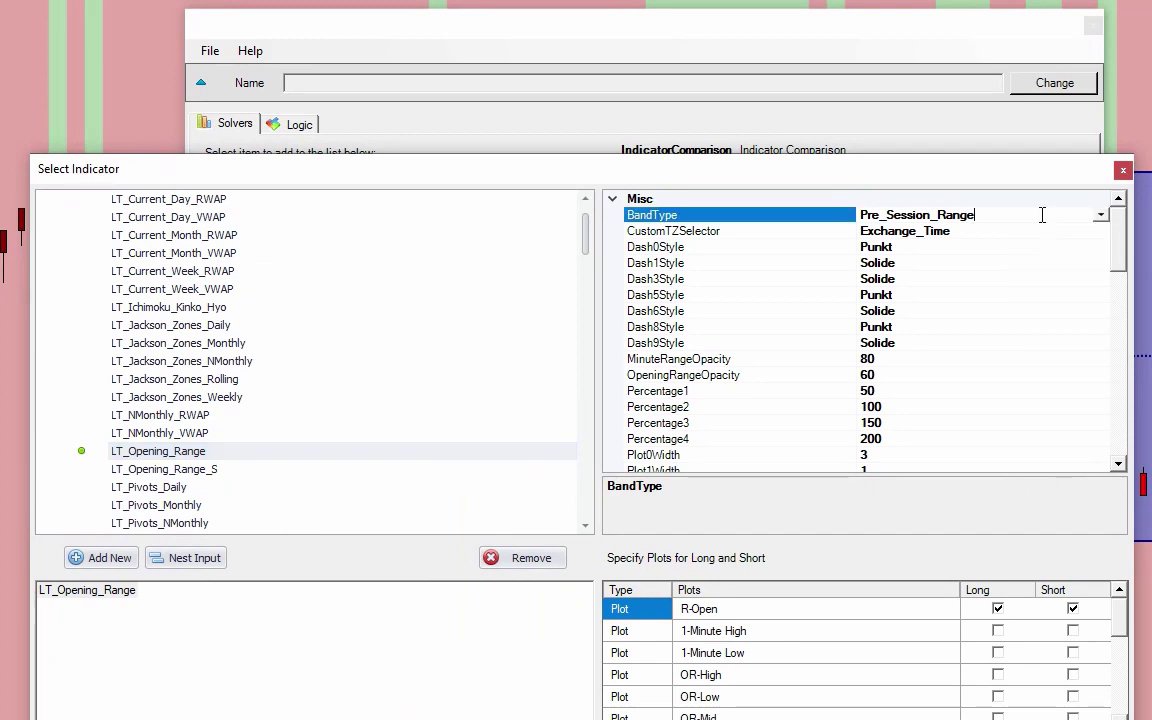
pyautogui.click(1101, 215)
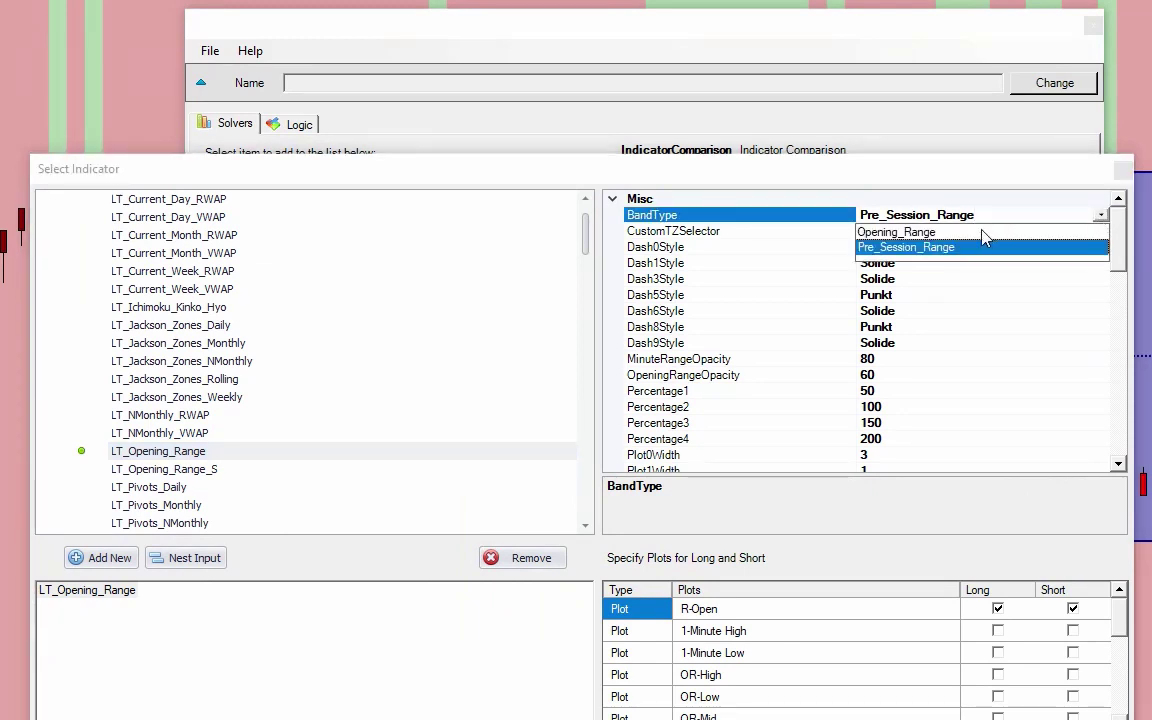
pyautogui.click(870, 232)
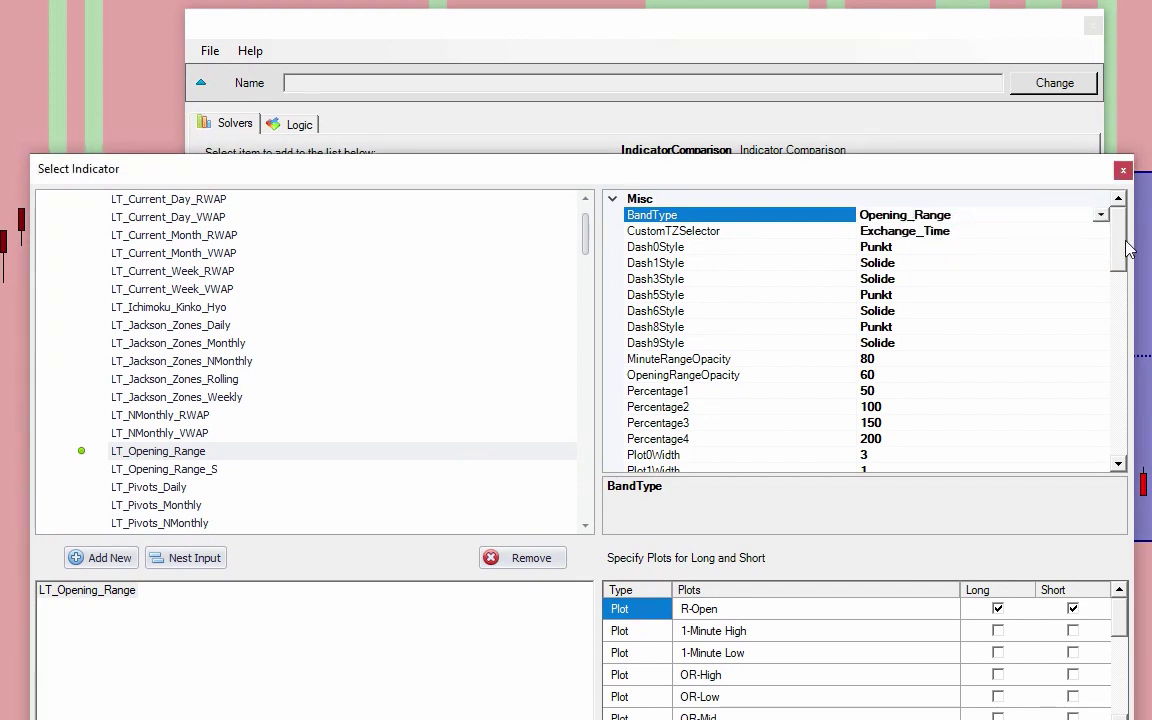
pyautogui.moveTo(1126, 248); pyautogui.dragTo(1126, 310)
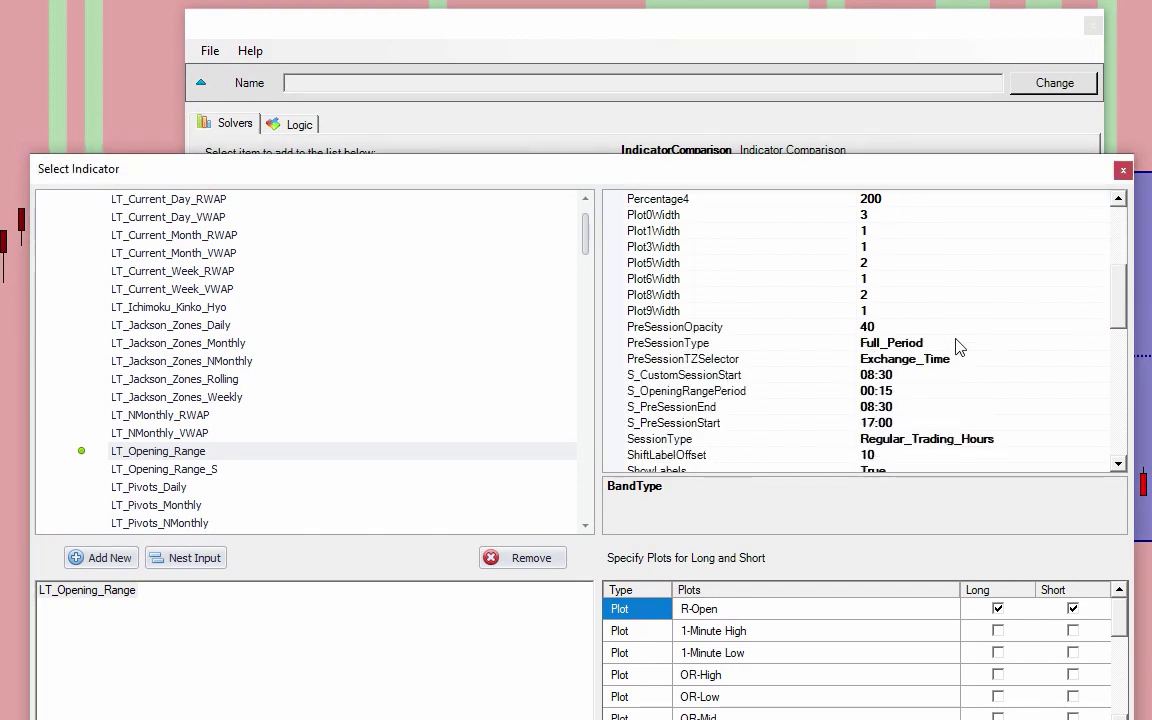
# - Set S_CustomSessionStart to 22:00 and edit the S_OpeningRangePeriod value
pyautogui.click(873, 375)
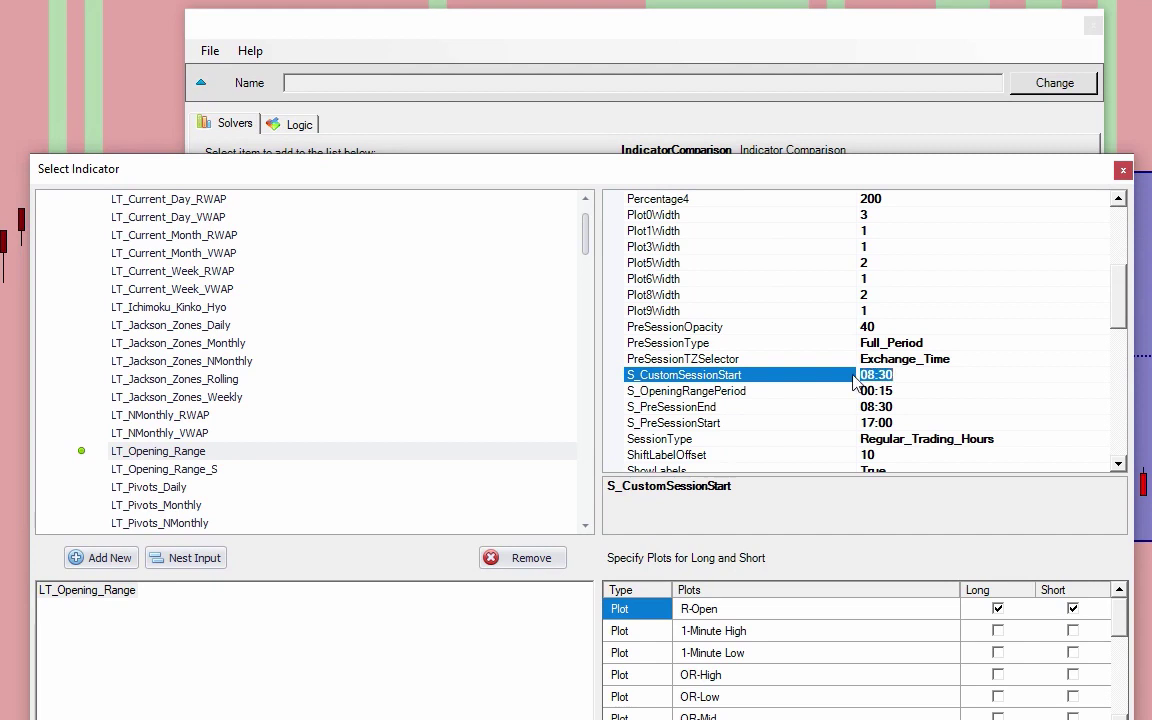
pyautogui.click(853, 375)
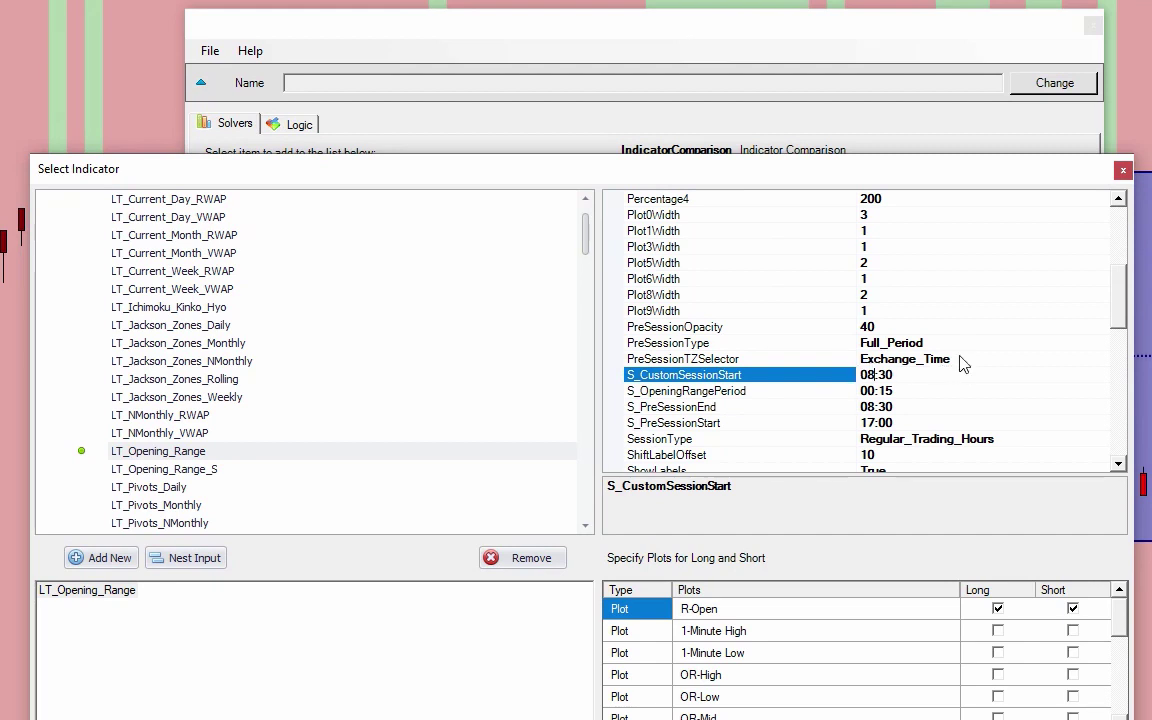
pyautogui.press('BackSpace')
pyautogui.press('BackSpace')
pyautogui.write('22')
pyautogui.press('BackSpace')
pyautogui.press('BackSpace')
pyautogui.press('Return')
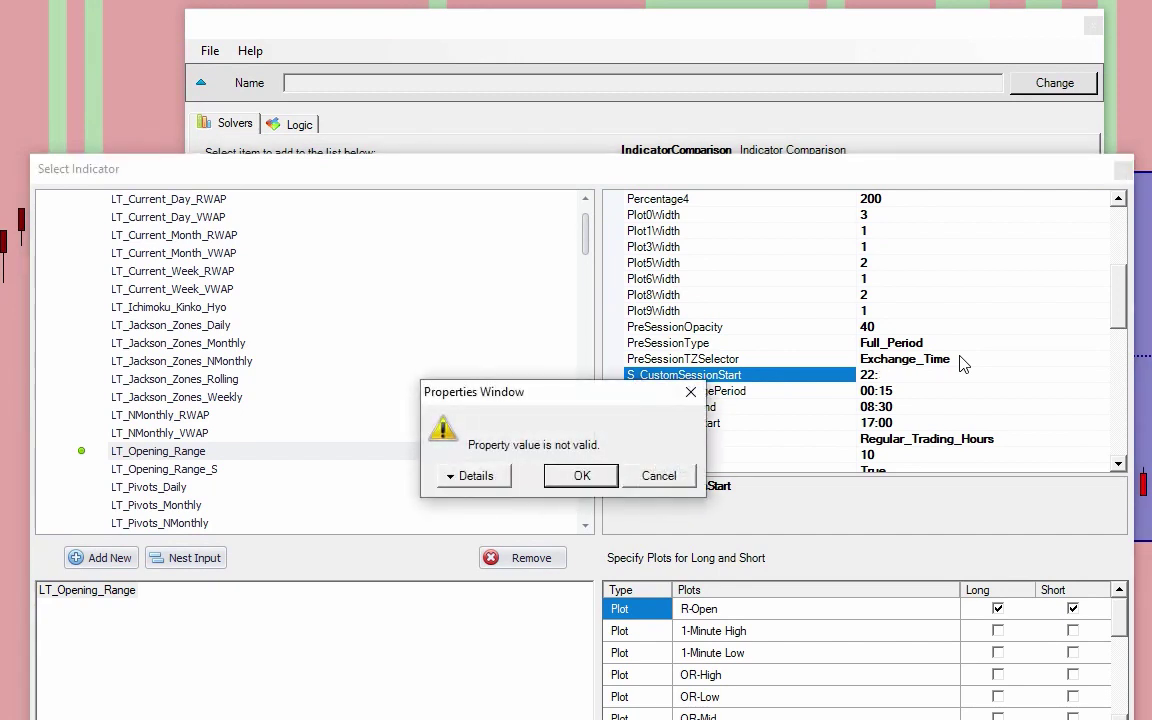
pyautogui.click(580, 476)
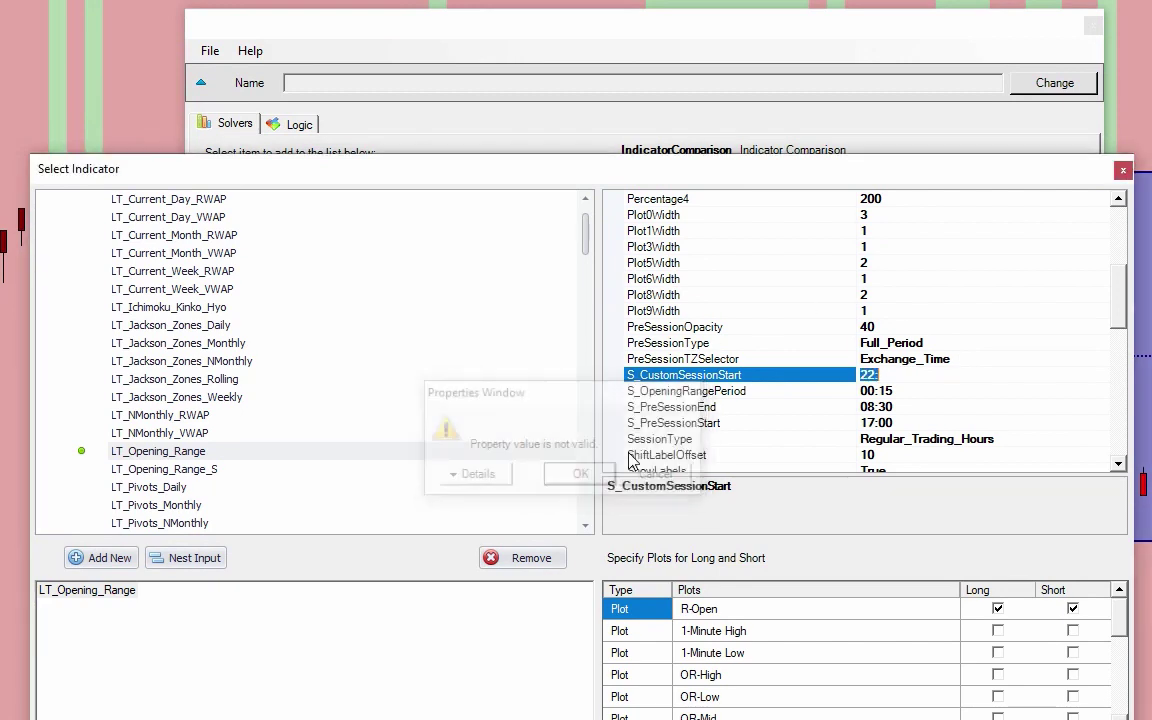
pyautogui.click(933, 374)
pyautogui.write('00')
pyautogui.click(926, 389)
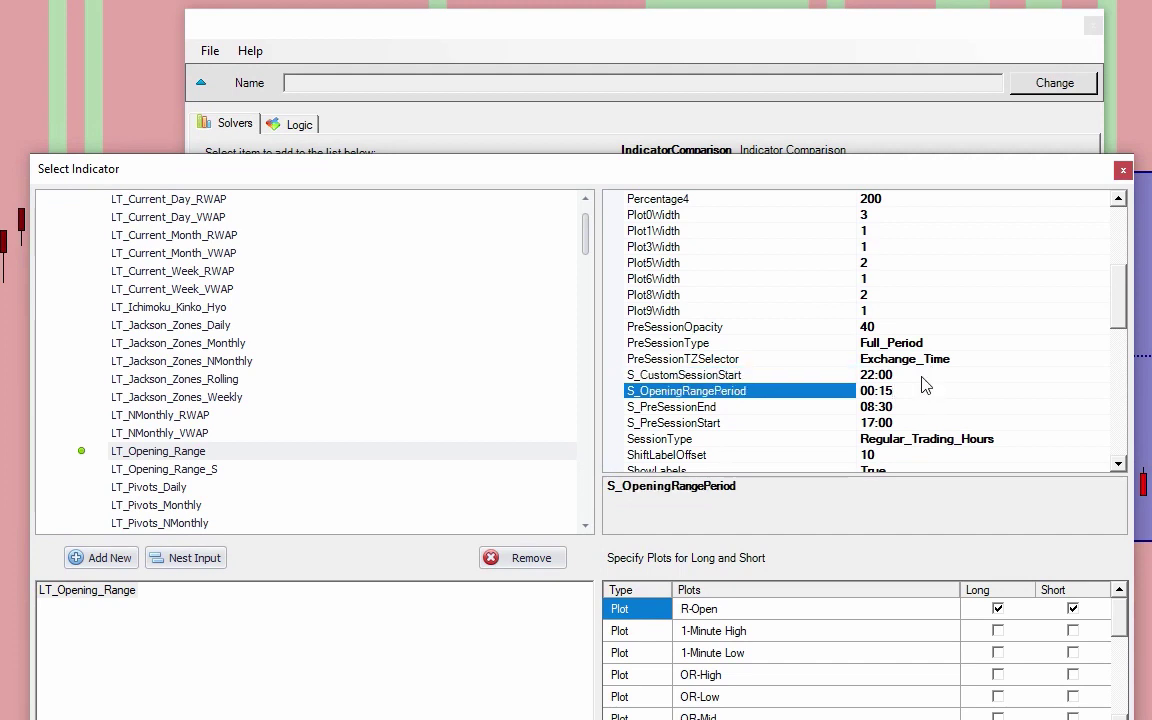
pyautogui.press('BackSpace')
pyautogui.press('BackSpace')
pyautogui.press('BackSpace')
pyautogui.write('3')
# - Set SessionType to Custom_Hours, use OR-High as long plot and OR-Low as short plot
pyautogui.scroll(-5, 1012, 290)
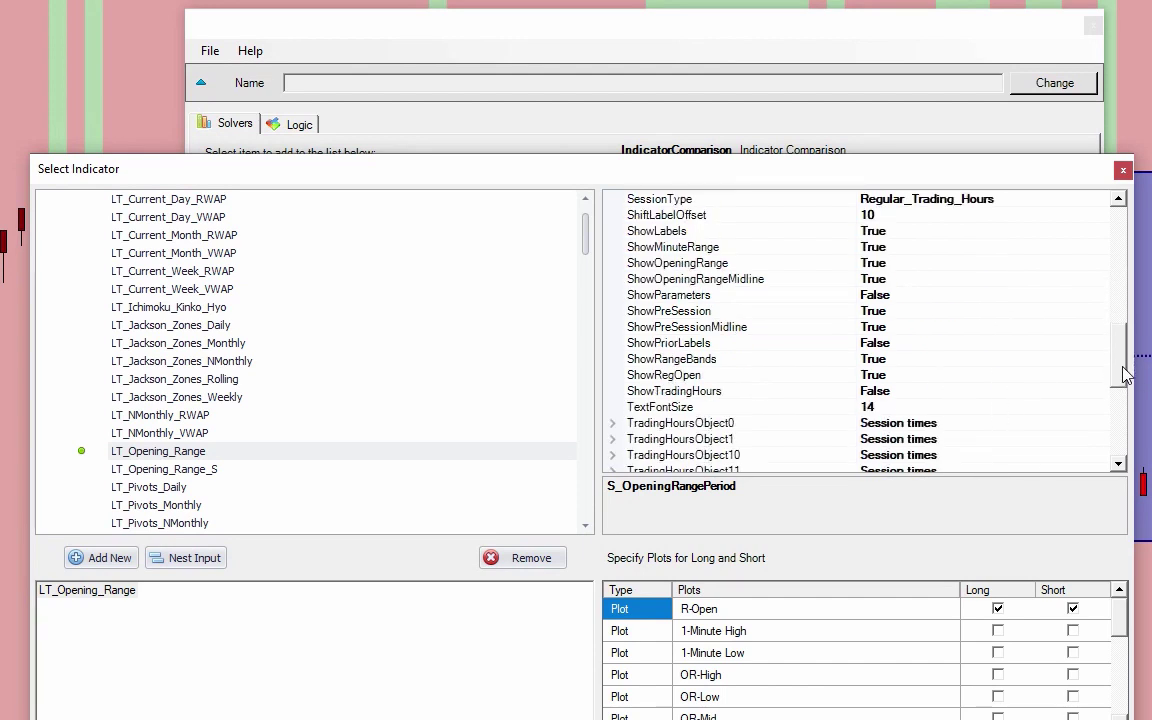
pyautogui.click(1030, 200)
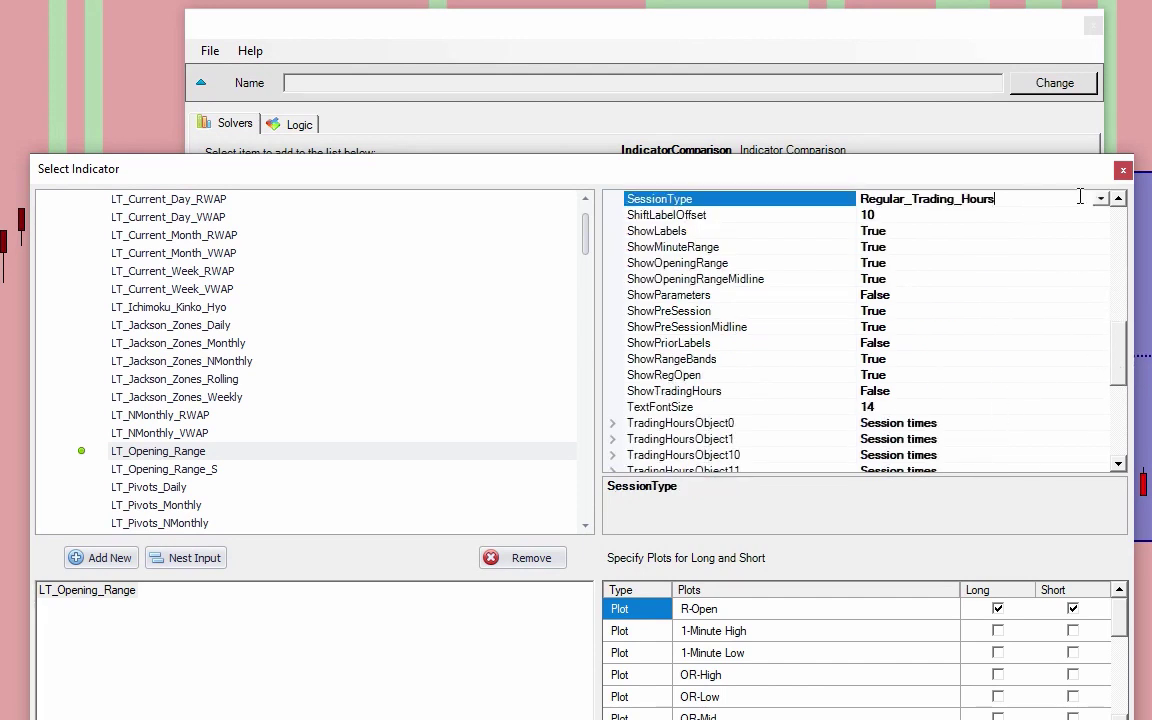
pyautogui.click(1100, 199)
pyautogui.click(981, 247)
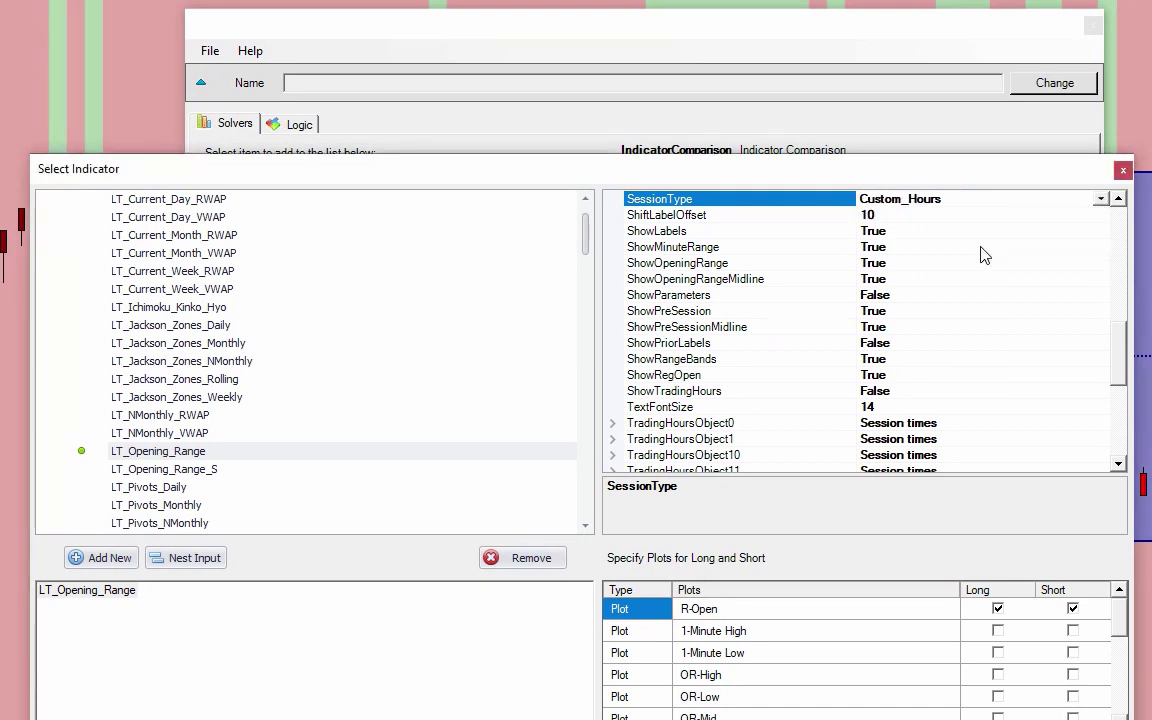
pyautogui.click(998, 674)
pyautogui.click(1074, 698)
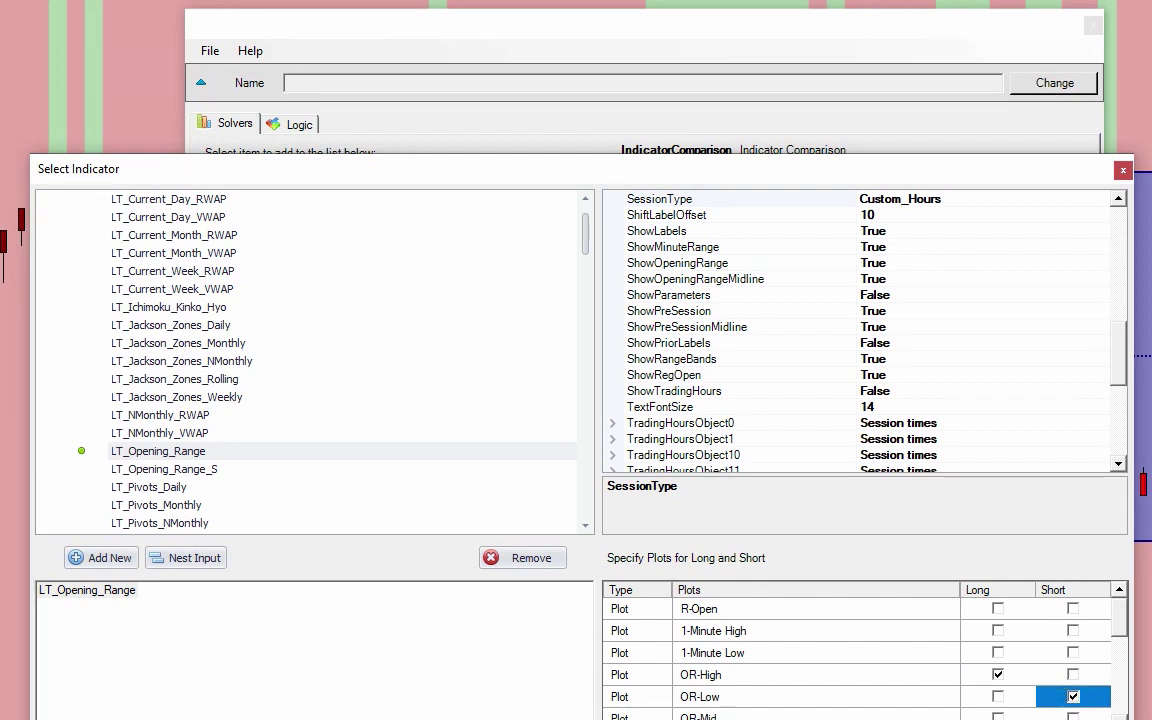
pyautogui.press('Return')
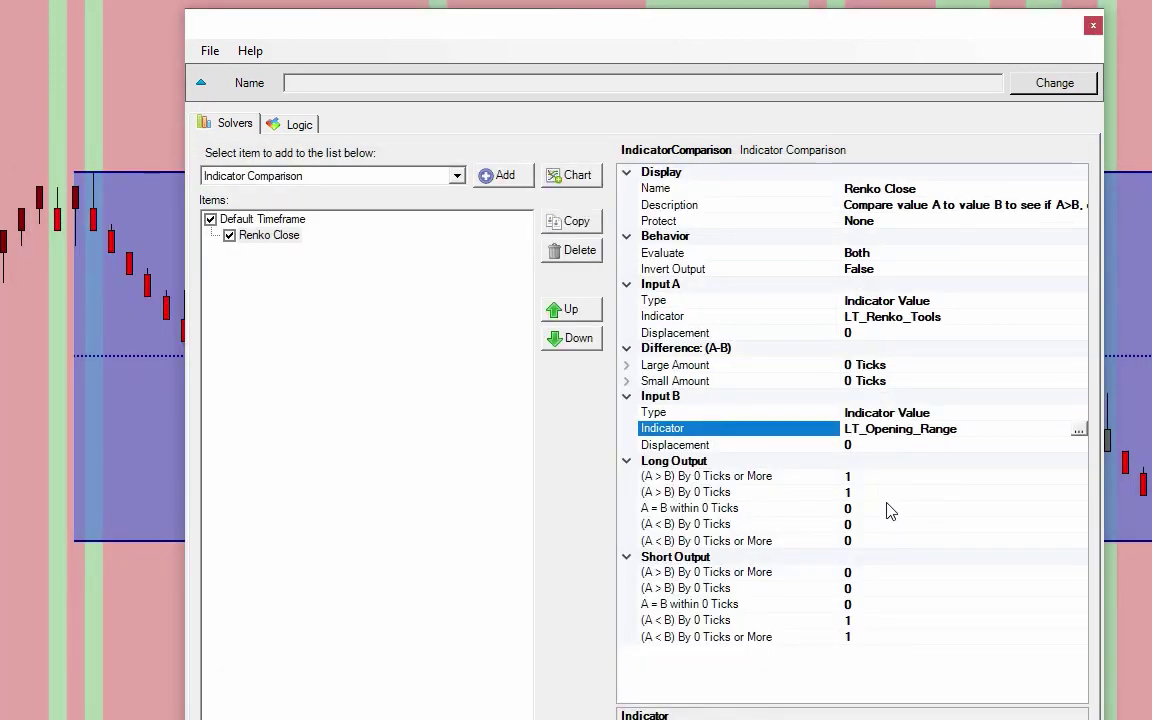
# - Set the Long Output rows to 0 for the A > B cases and 1 for A < B
pyautogui.click(891, 474)
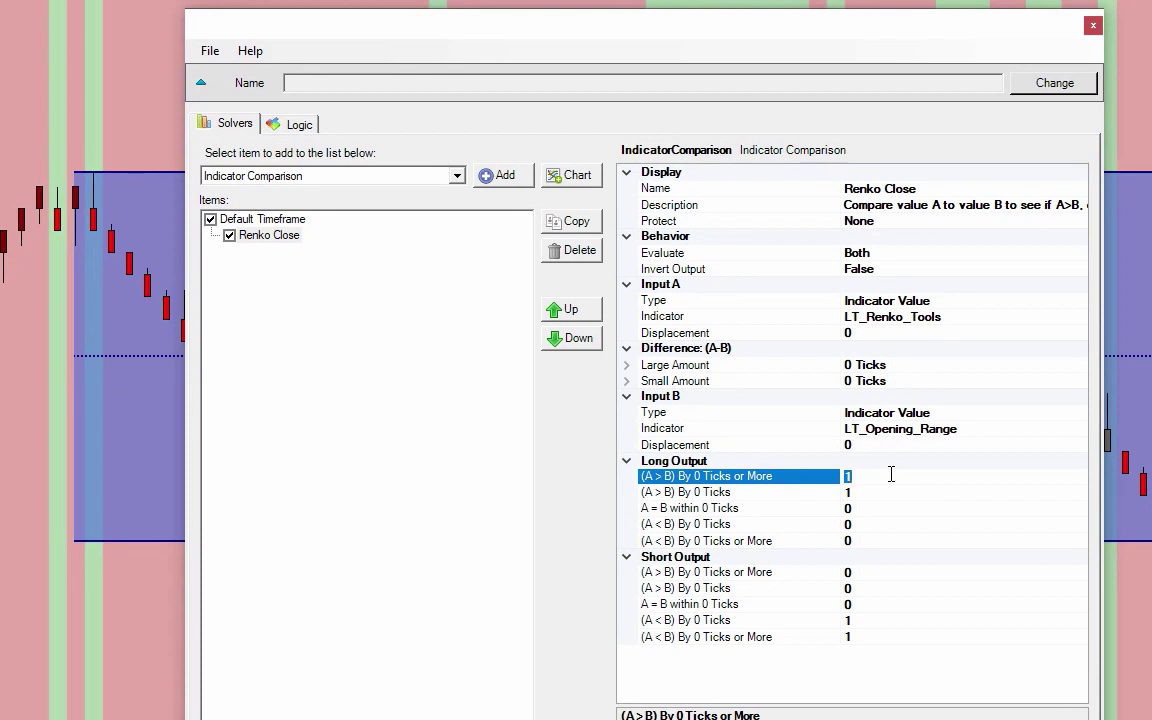
pyautogui.write('0')
pyautogui.click(893, 494)
pyautogui.write('0')
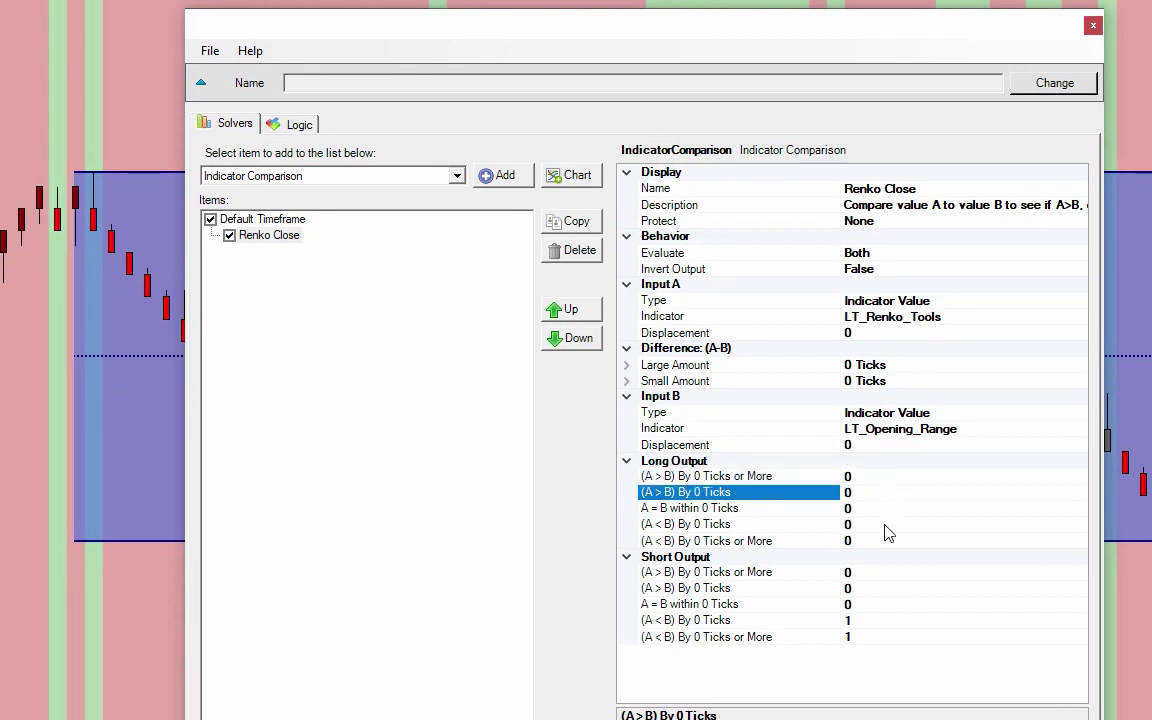
pyautogui.click(886, 525)
pyautogui.write('1')
pyautogui.click(884, 541)
pyautogui.write('1')
# - Set the Short Output rows to 1 for A > B and 0 for the A < B cases
pyautogui.click(891, 573)
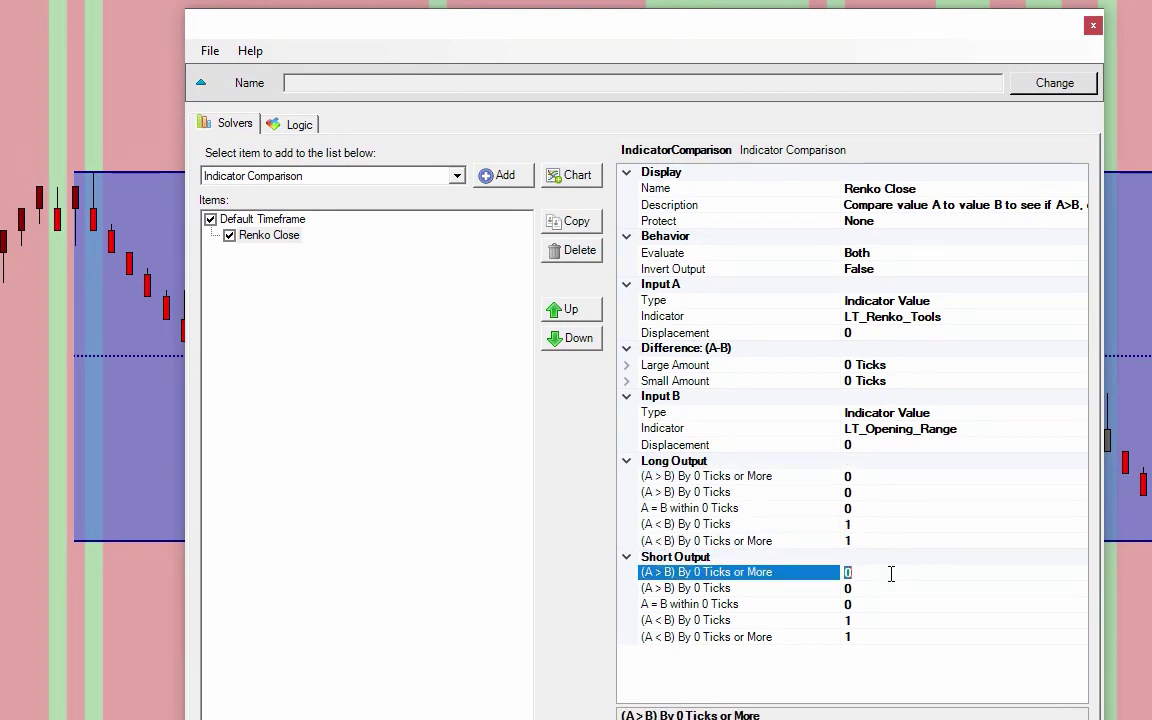
pyautogui.click(886, 589)
pyautogui.write('1')
pyautogui.click(884, 621)
pyautogui.write('0')
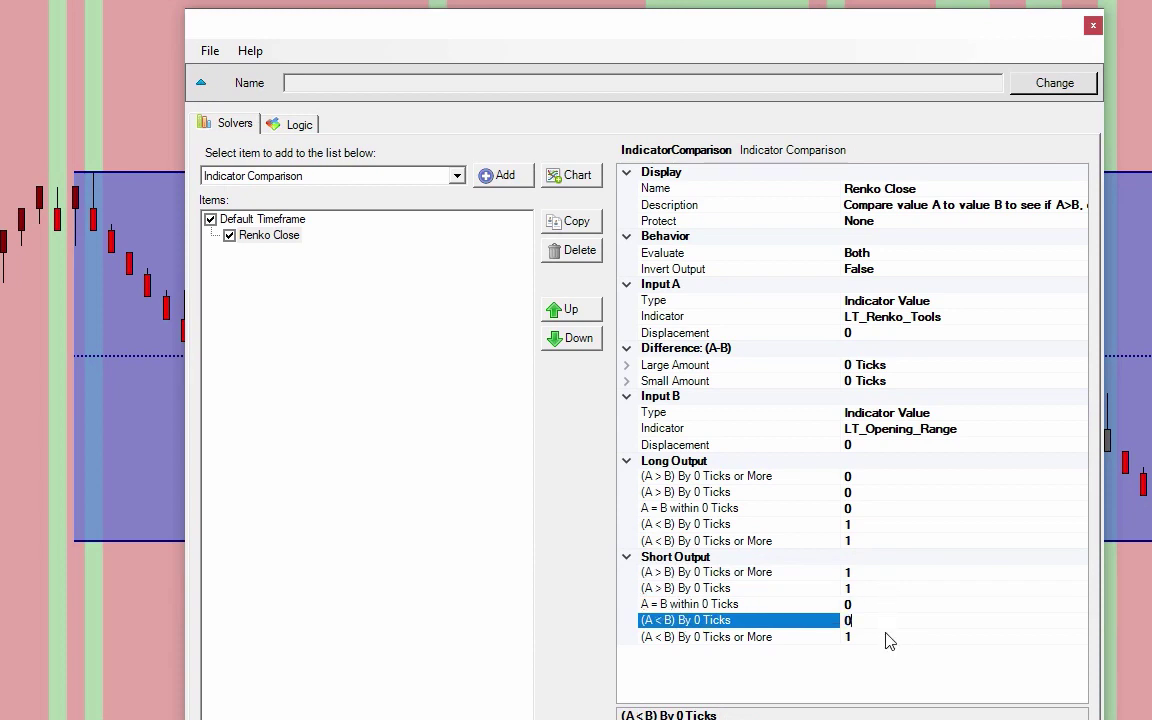
pyautogui.click(889, 637)
pyautogui.write('0')
pyautogui.click(366, 540)
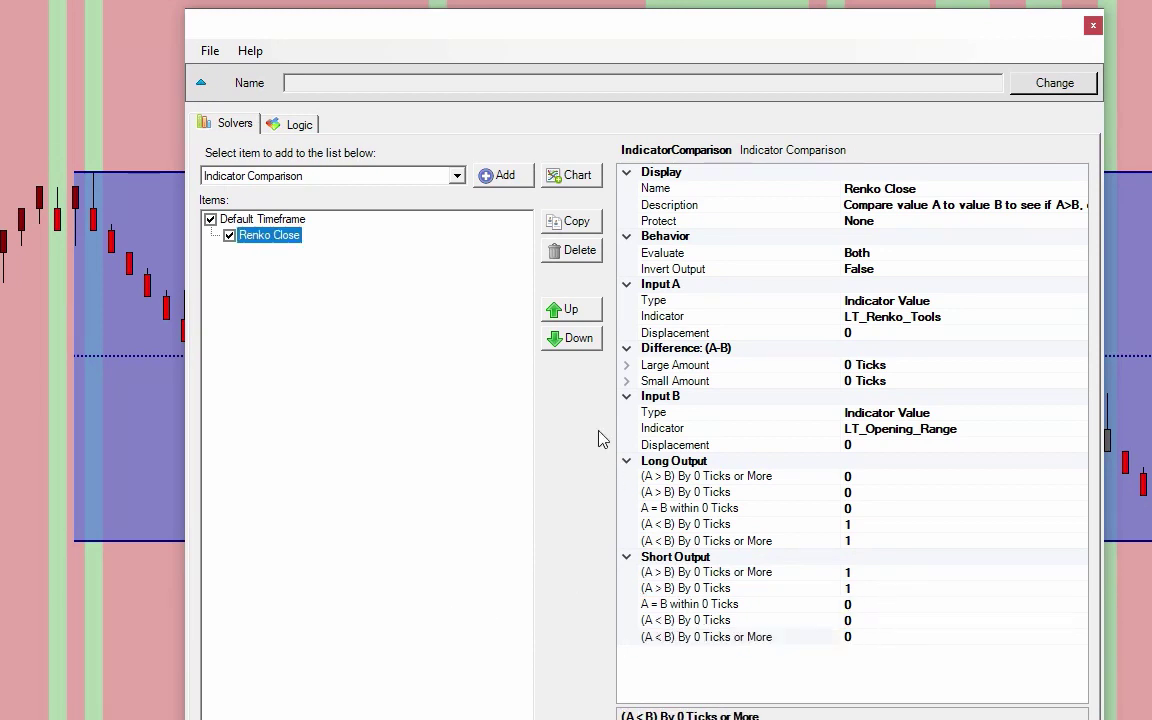
# - Rename the comparison to 'Renko Close <> OR HL'
pyautogui.click(940, 189)
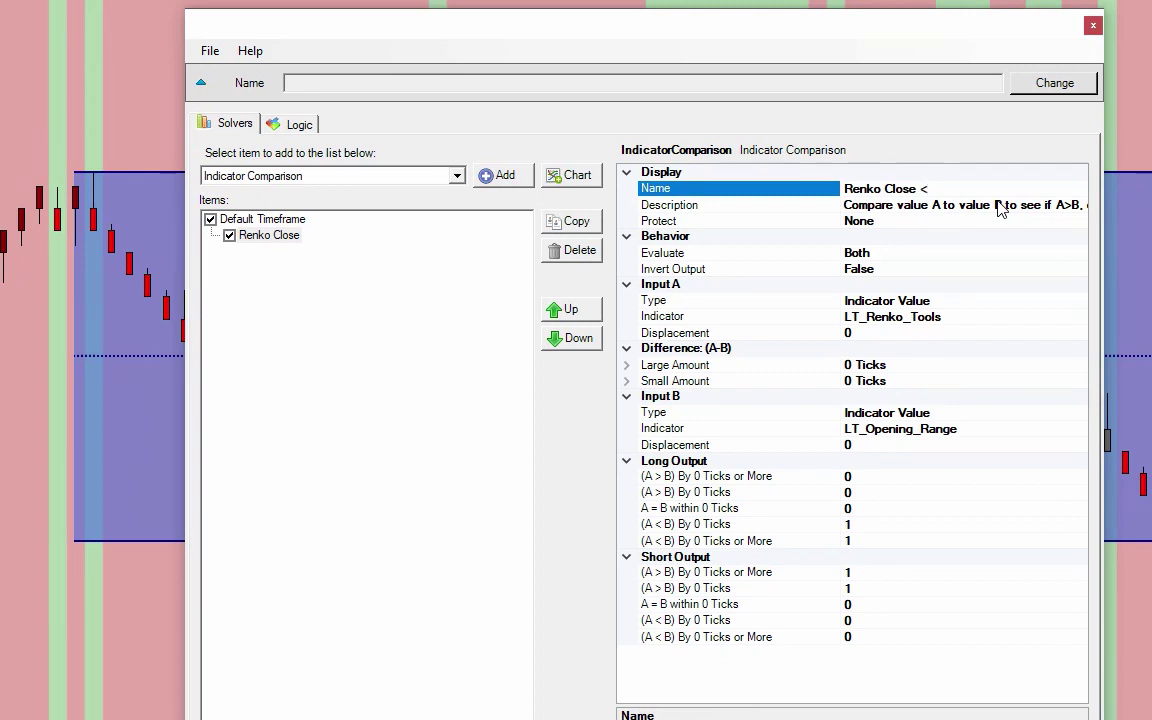
pyautogui.write('<> OR HL')
pyautogui.press('Return')
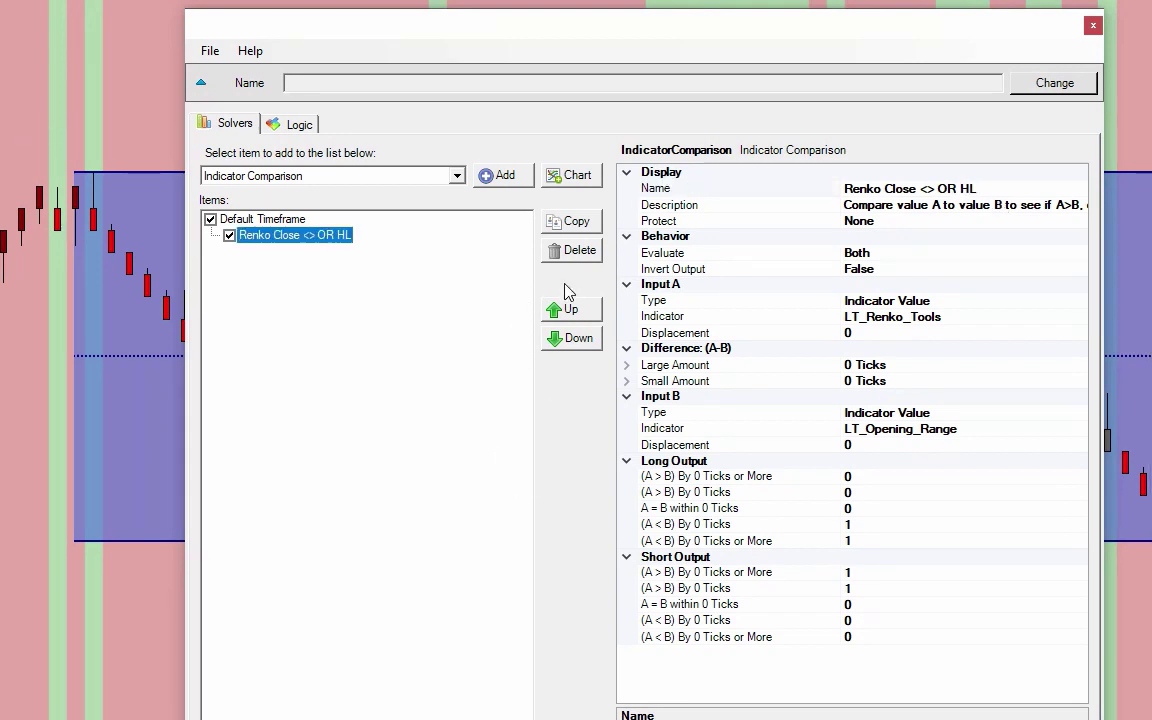
# - Duplicate the comparison and rename the copy 'Renko Proj HL >< OR HL'
pyautogui.click(576, 221)
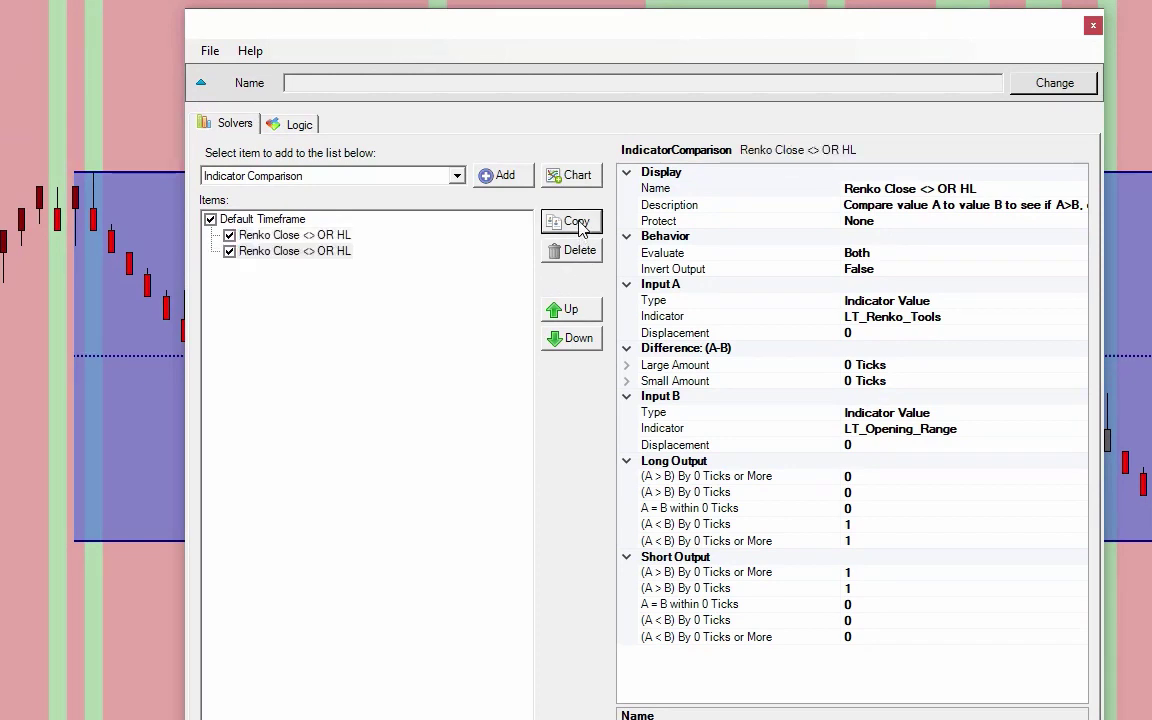
pyautogui.click(890, 188)
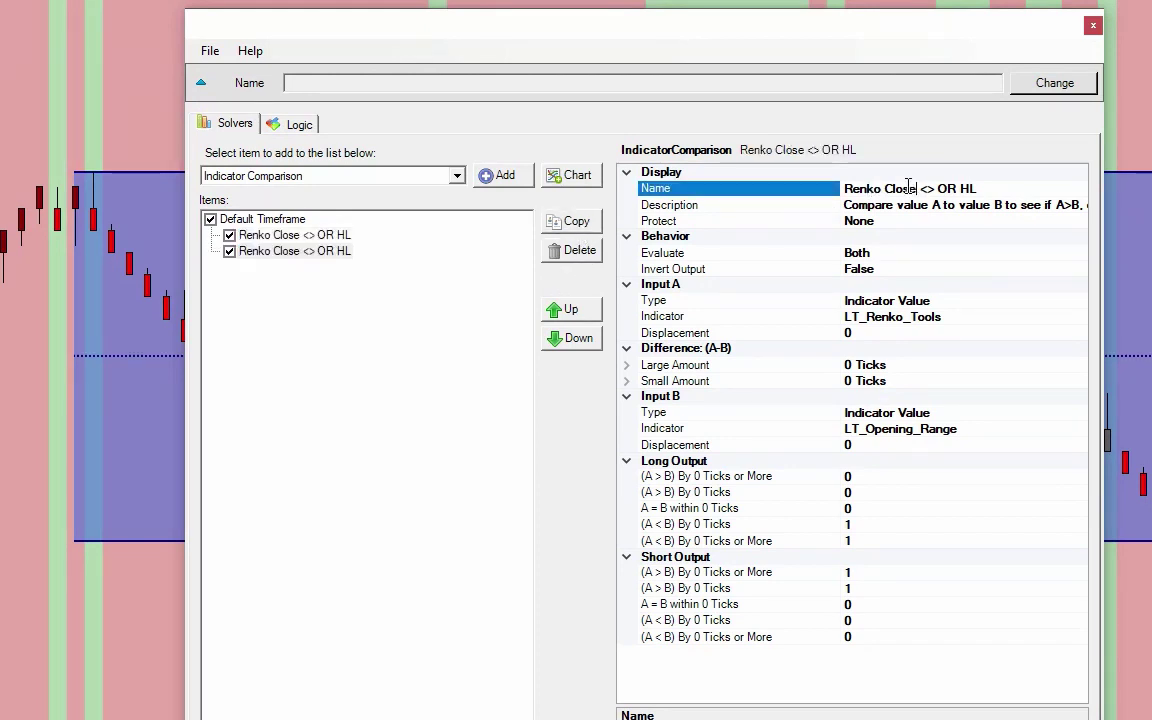
pyautogui.moveTo(917, 188); pyautogui.dragTo(903, 188)
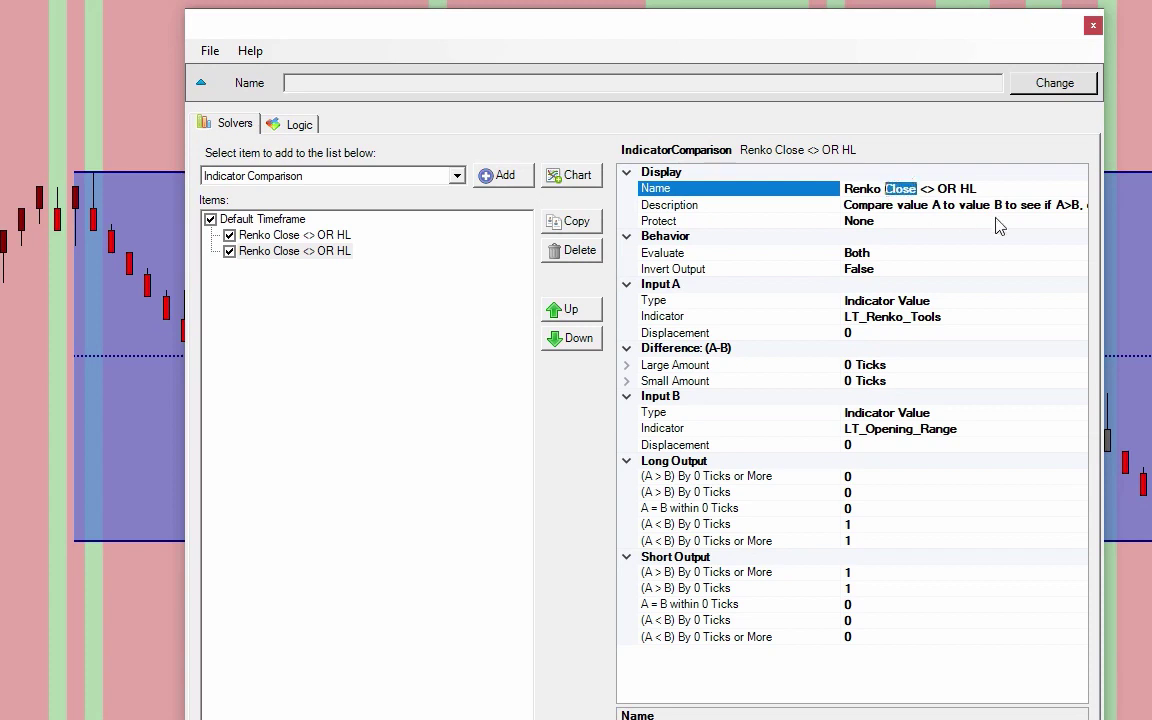
pyautogui.write('Proj')
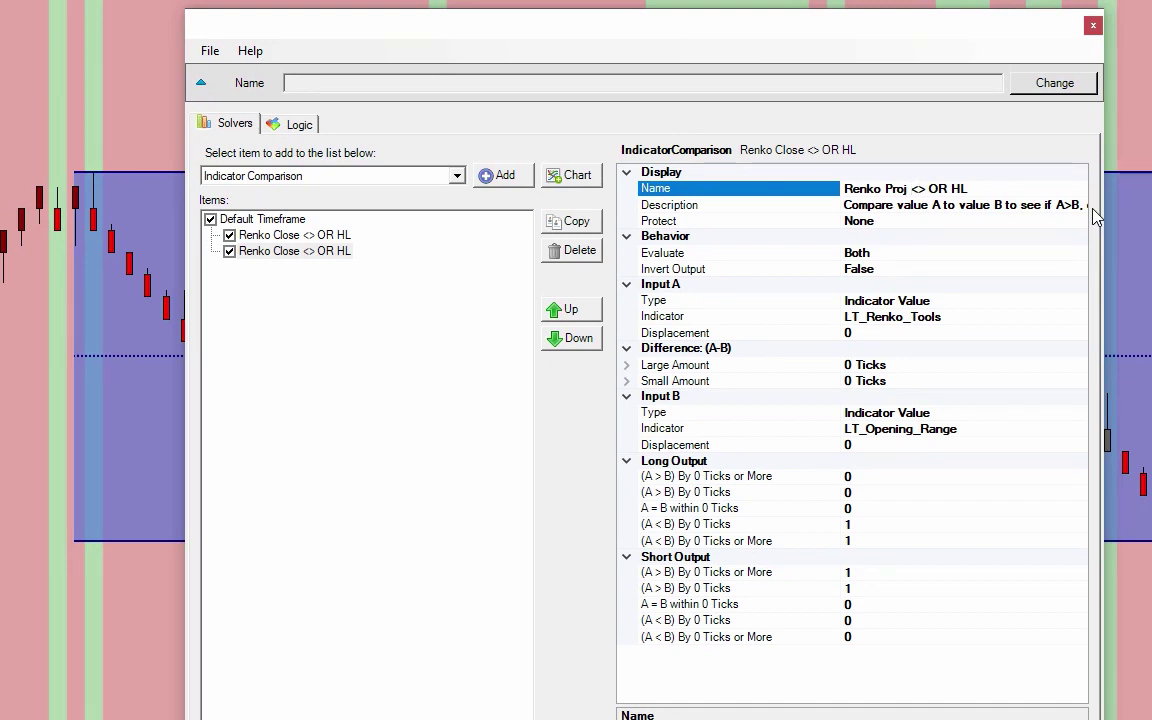
pyautogui.write(' HL')
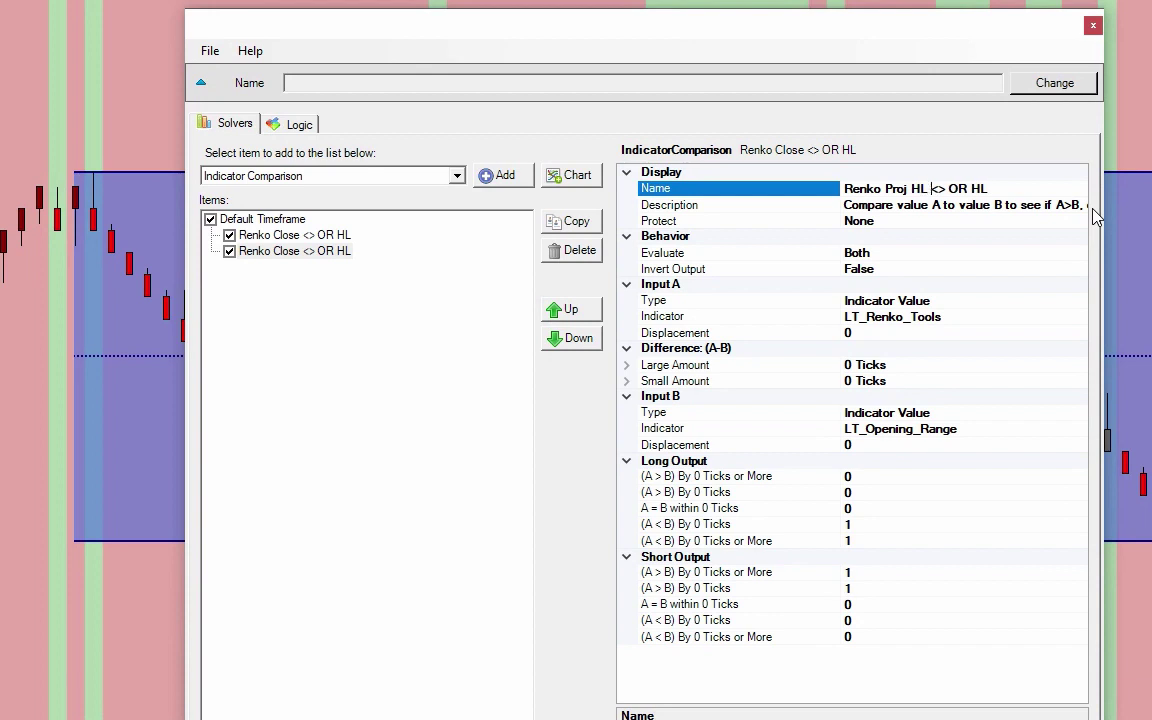
pyautogui.press('Delete')
pyautogui.write('<')
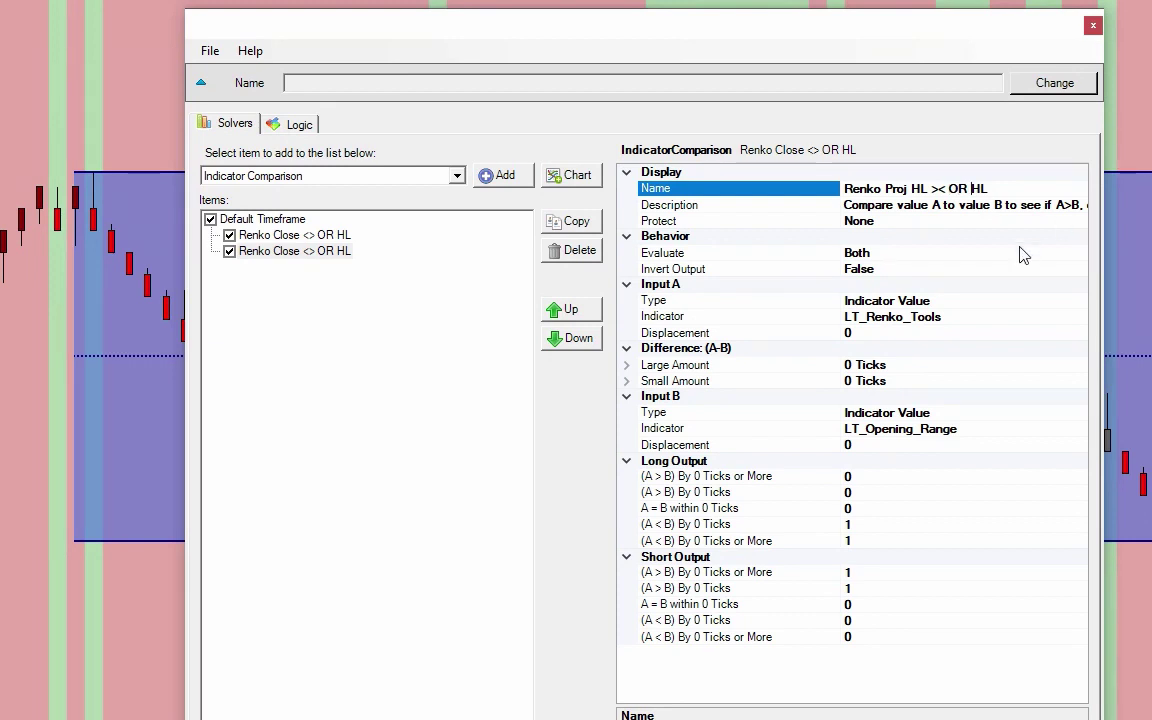
pyautogui.click(925, 318)
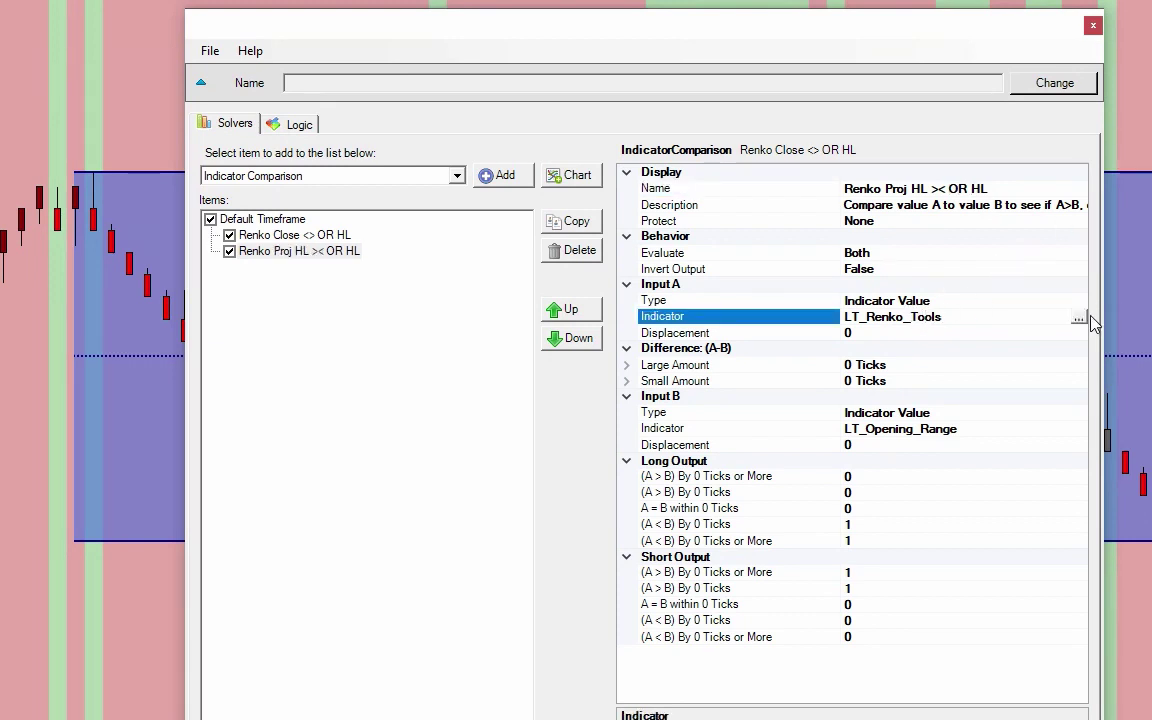
# - Set Input A to LT_Renko_Tools' Next Bar Projection High for long and Next Bar Projection Low for short
pyautogui.click(1078, 319)
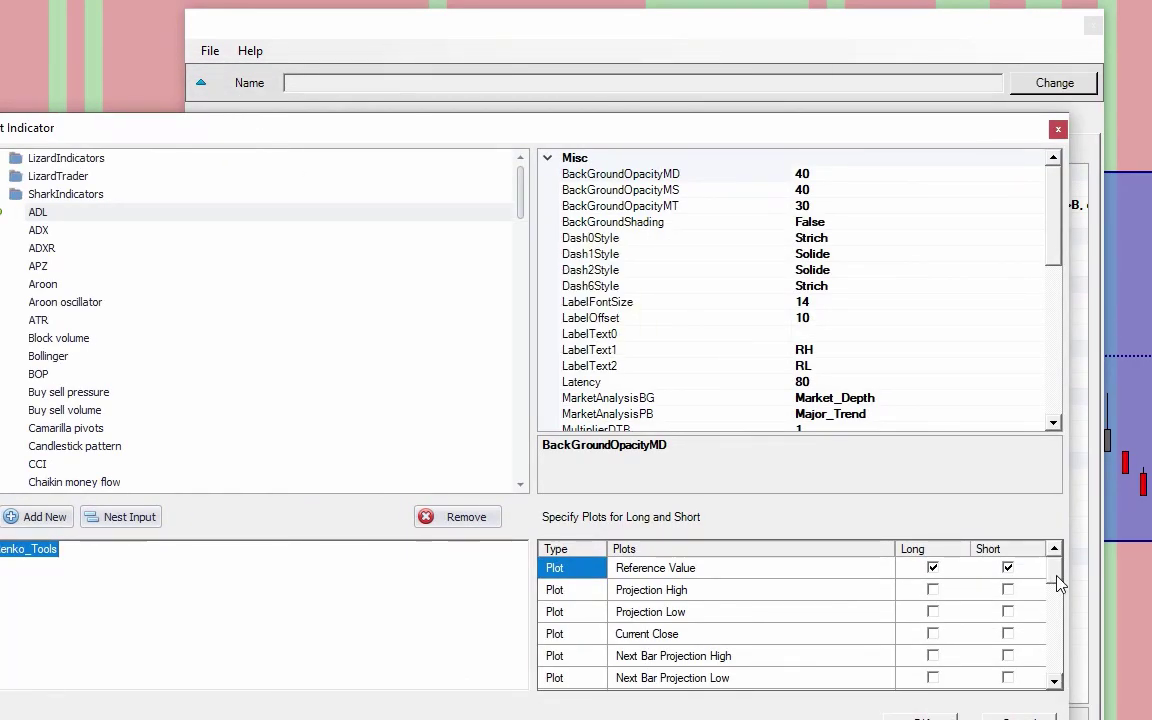
pyautogui.moveTo(1054, 581); pyautogui.dragTo(1058, 592)
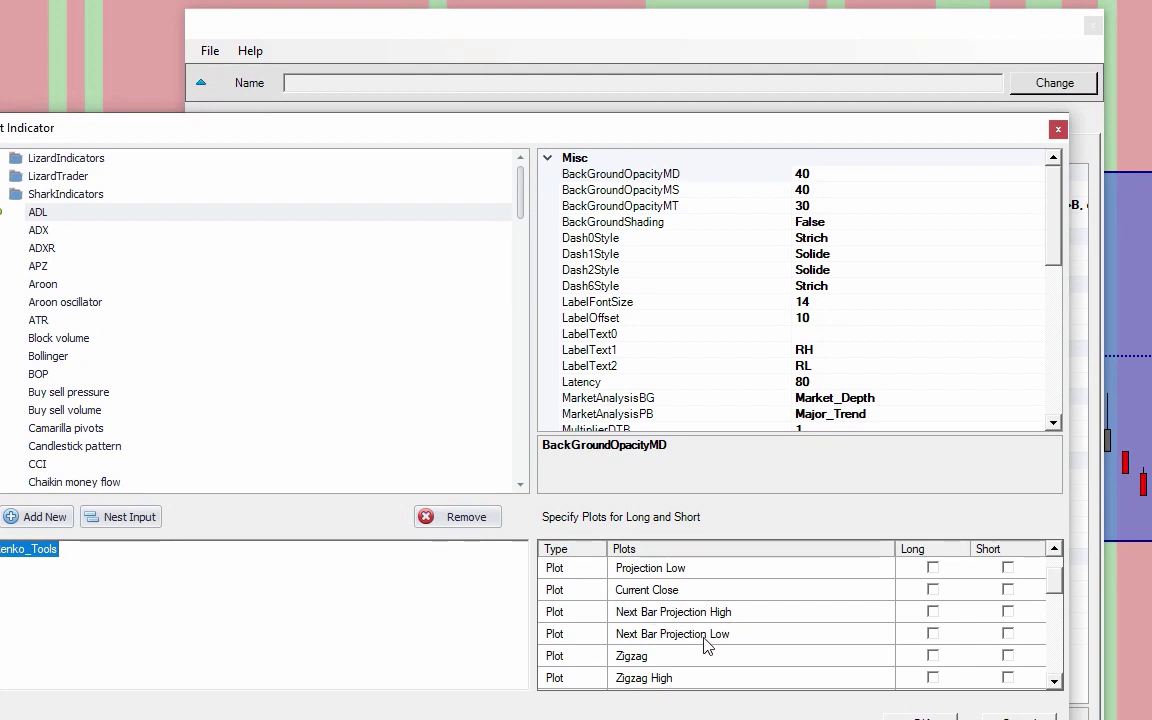
pyautogui.click(934, 612)
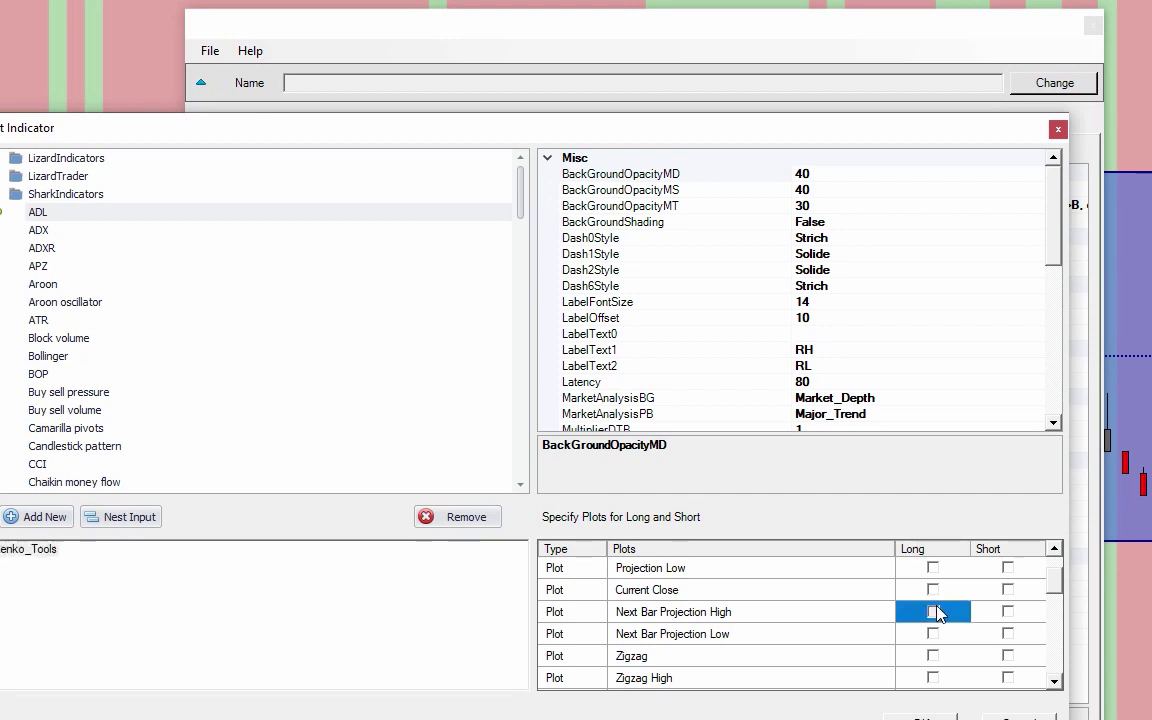
pyautogui.click(1008, 633)
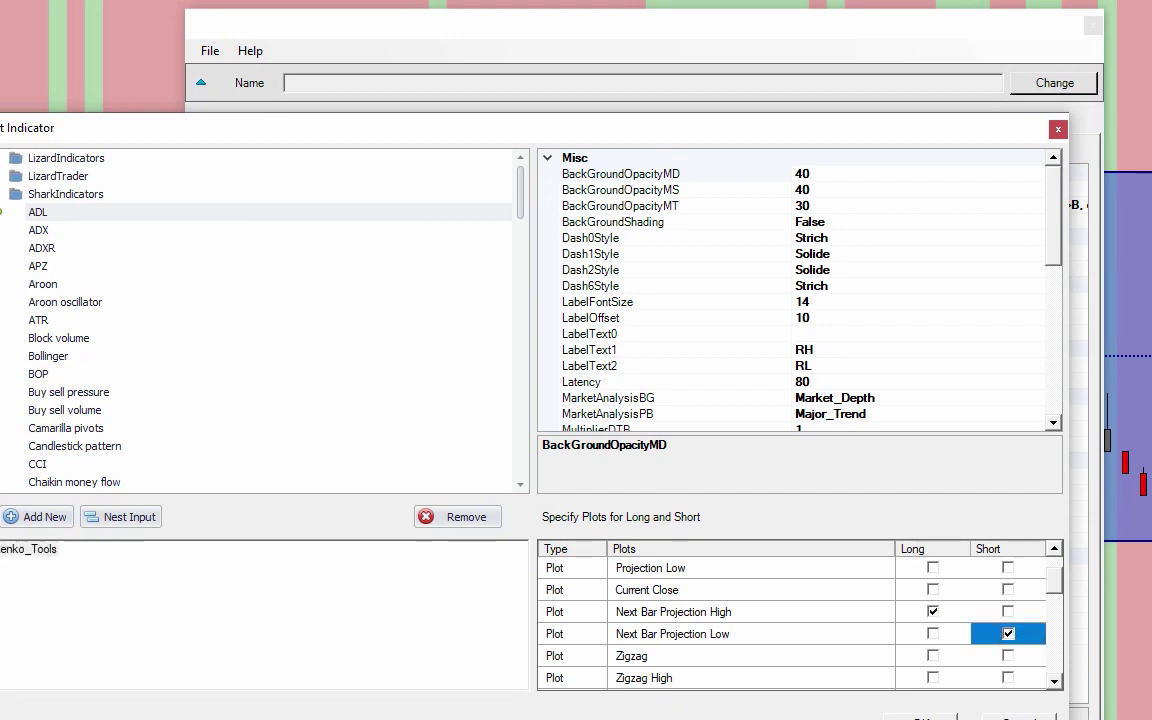
pyautogui.press('Return')
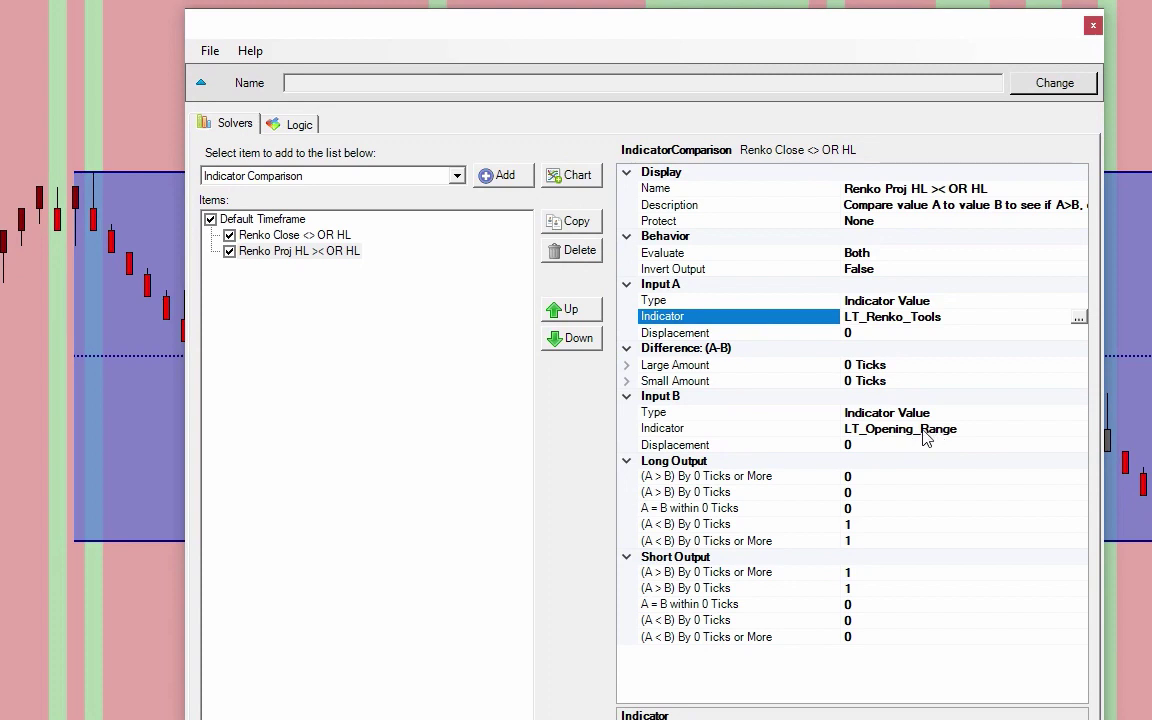
# - Set the long outputs: 1 when A > B and 0 when A < B
pyautogui.click(894, 524)
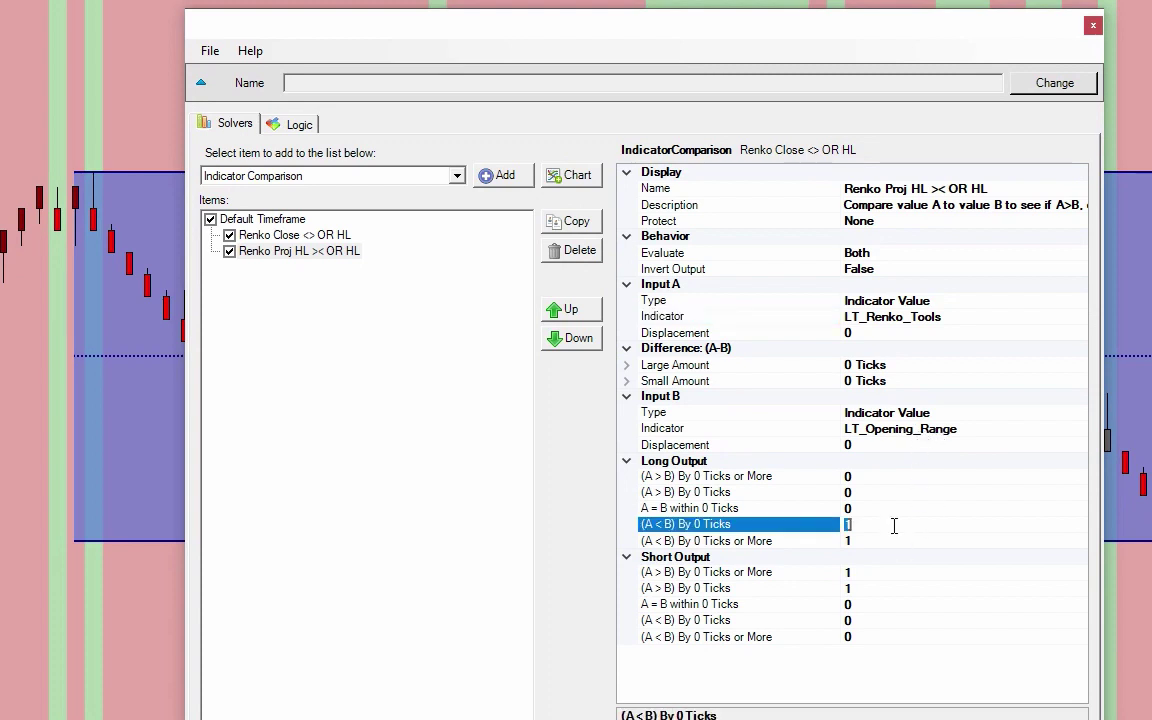
pyautogui.write('00')
pyautogui.click(877, 540)
pyautogui.write('0')
pyautogui.click(890, 476)
pyautogui.write('1')
pyautogui.click(884, 492)
pyautogui.write('1')
# - Set the short outputs: 1 when A < B and 0 when A > B
pyautogui.click(877, 571)
pyautogui.write('0')
pyautogui.click(873, 589)
pyautogui.write('0')
pyautogui.click(875, 622)
pyautogui.write('1')
pyautogui.click(876, 637)
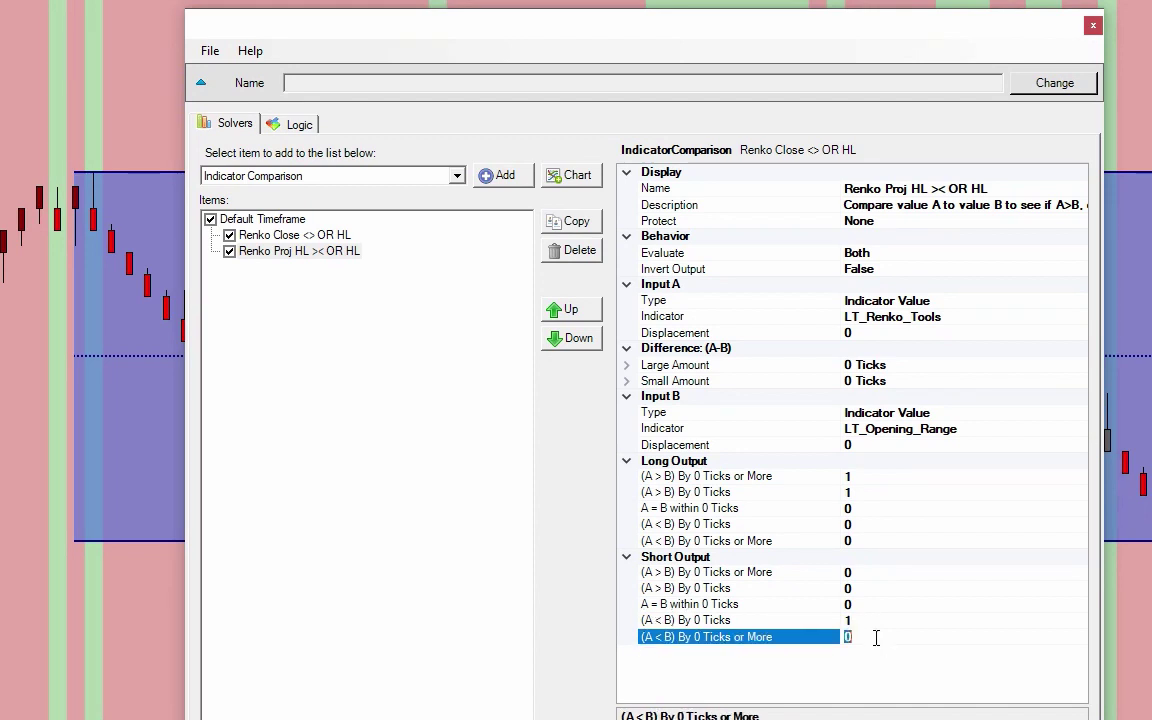
pyautogui.write('1')
pyautogui.click(325, 605)
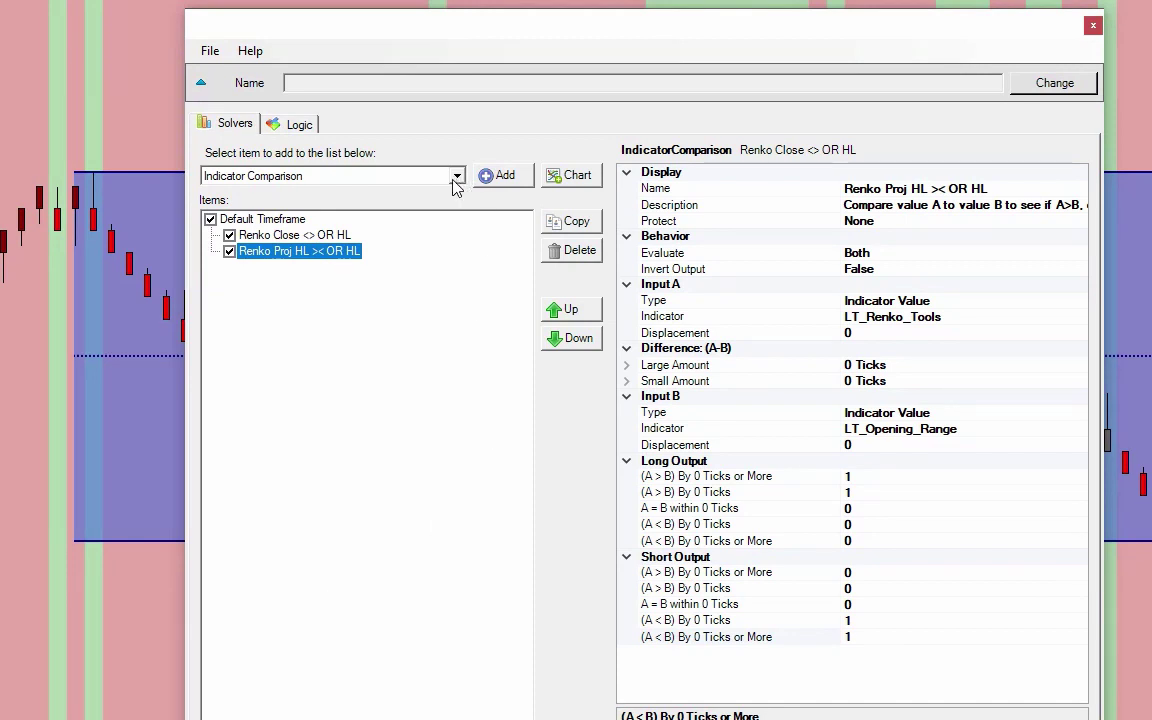
# - Add a new Indicator Comparison named 'IKH Trend'
pyautogui.click(503, 178)
pyautogui.click(985, 189)
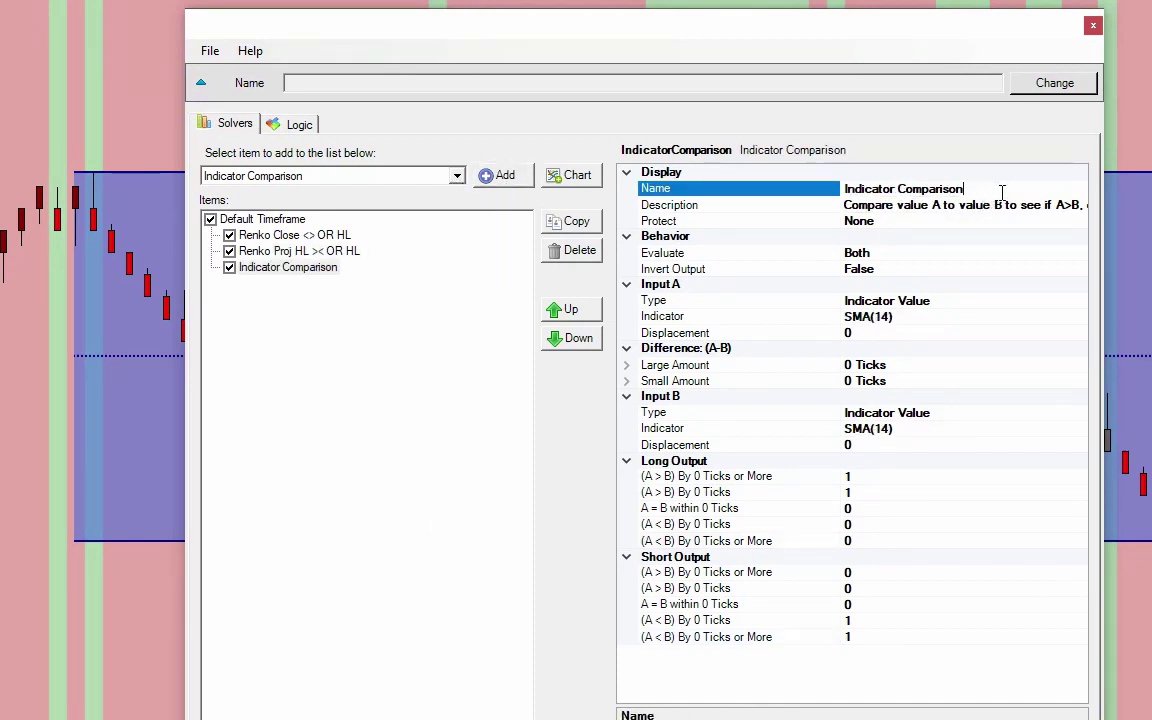
pyautogui.write('IK')
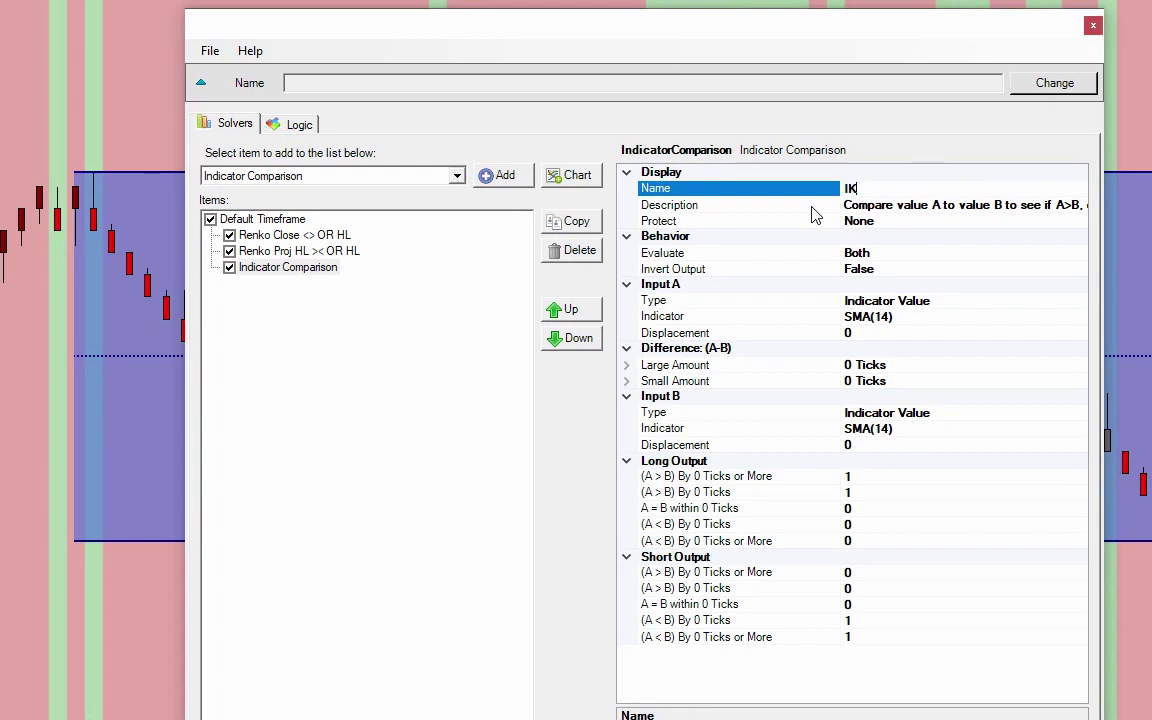
pyautogui.write('H Trend')
pyautogui.click(1016, 316)
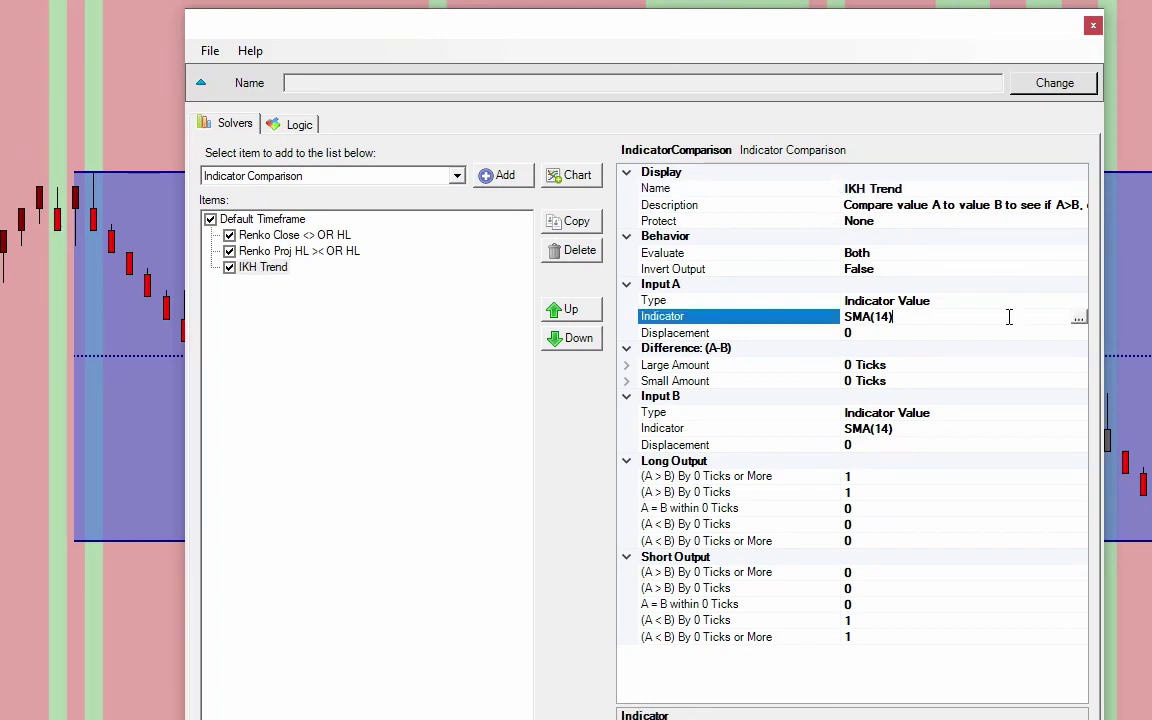
pyautogui.click(1082, 318)
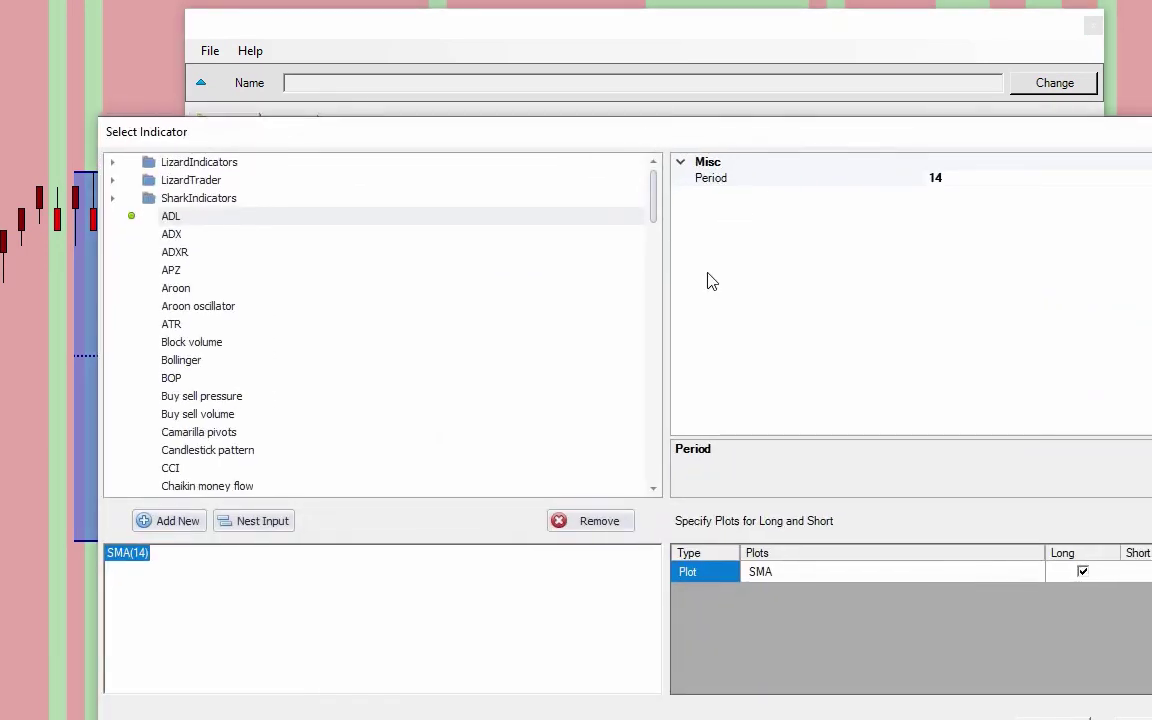
# - Choose LizardTrader's LT_Ichimoku_Kinko_Hyo with its CompositeTrend plot ticked for both Long and Short
pyautogui.click(112, 180)
pyautogui.scroll(-1, 330, 357)
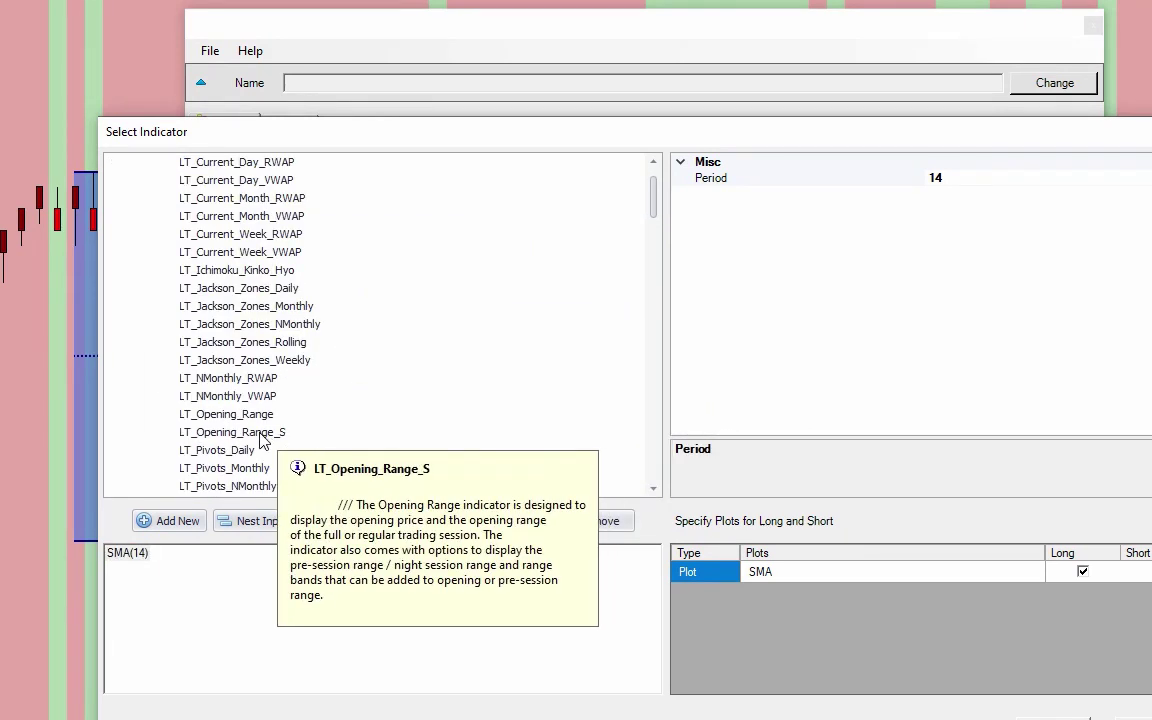
pyautogui.click(295, 270)
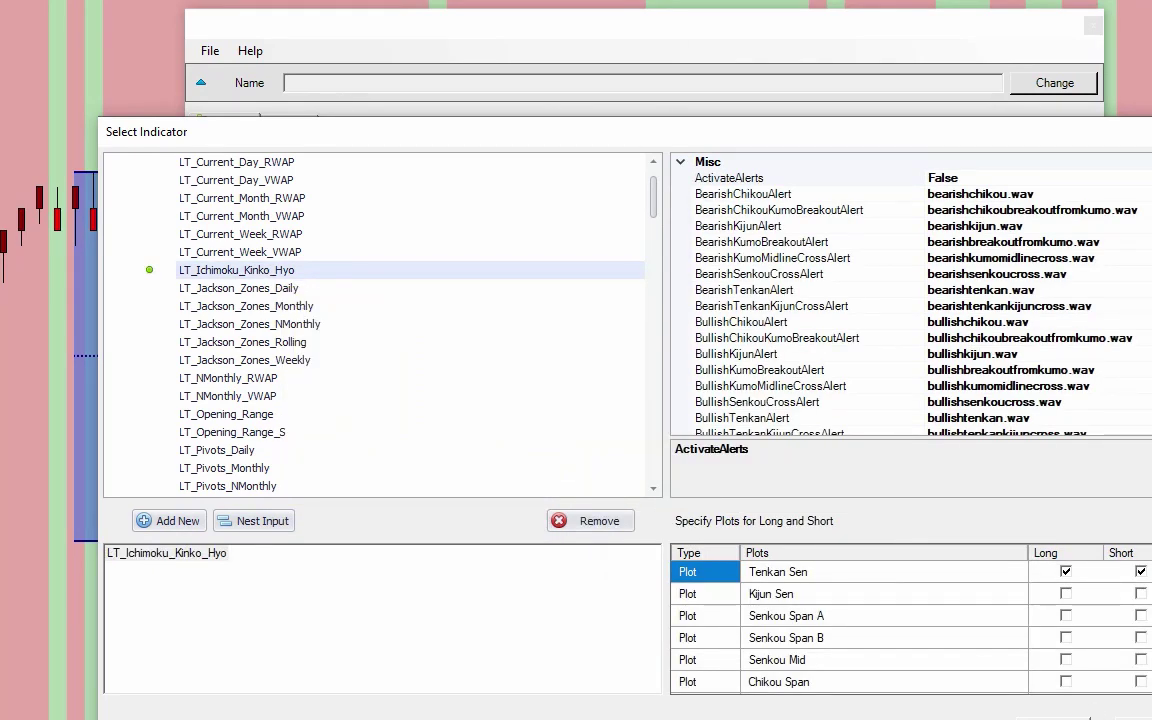
pyautogui.scroll(-7, 1040, 358)
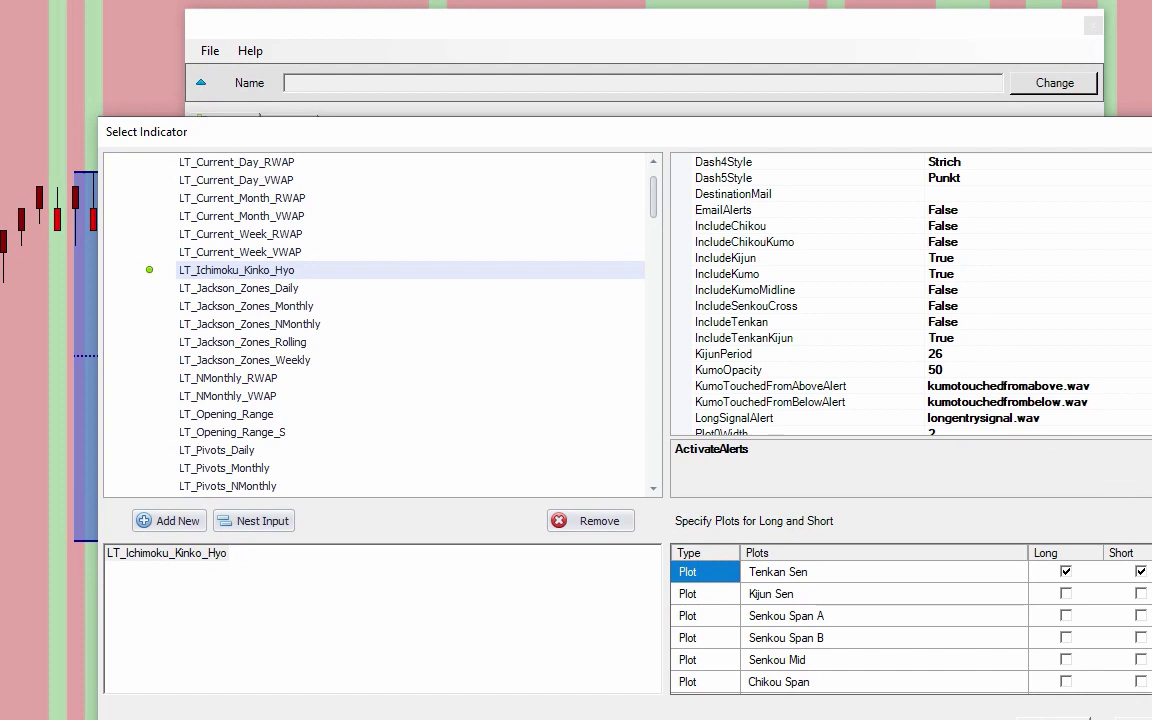
pyautogui.scroll(-8, 910, 620)
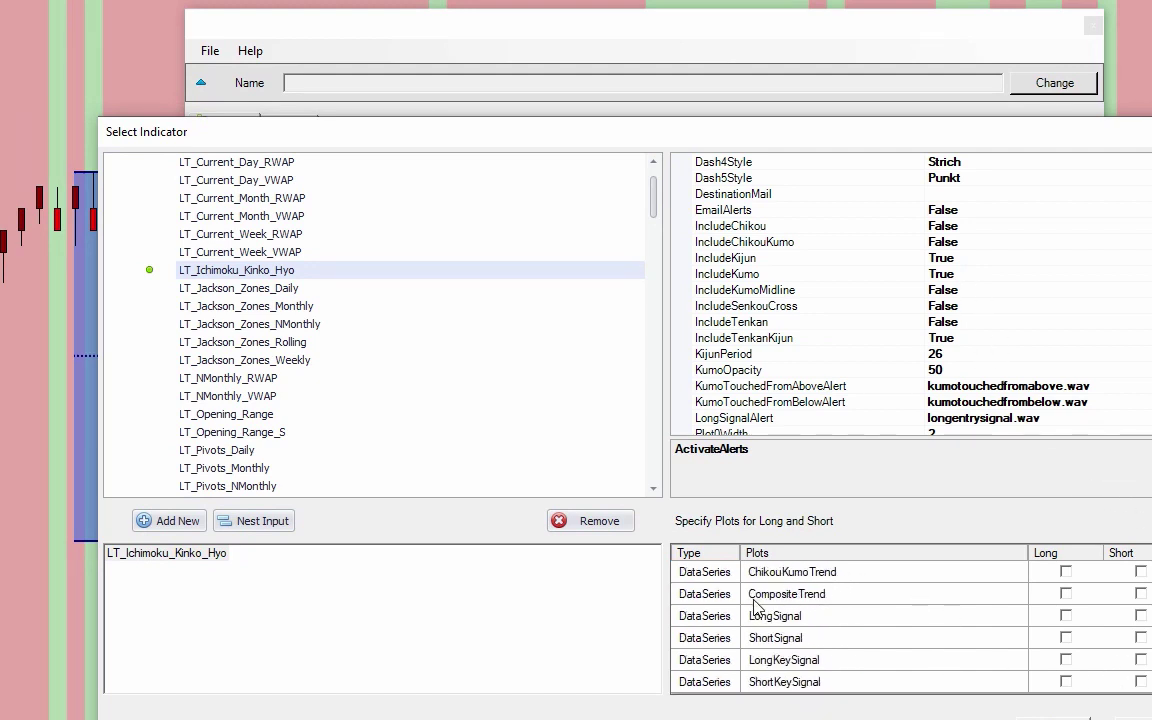
pyautogui.click(1065, 594)
pyautogui.click(1144, 594)
pyautogui.click(1142, 594)
# - Set IKH Trend's Input B type to a Fixed Value of 0
pyautogui.click(1030, 713)
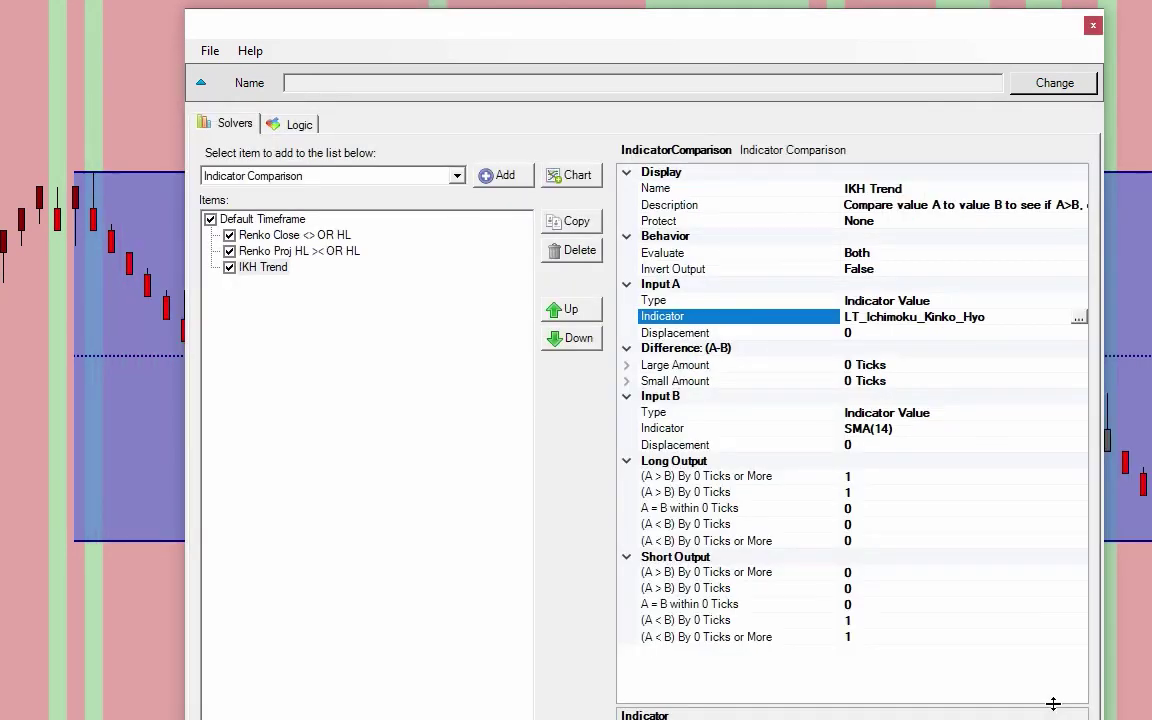
pyautogui.click(990, 427)
pyautogui.click(1021, 411)
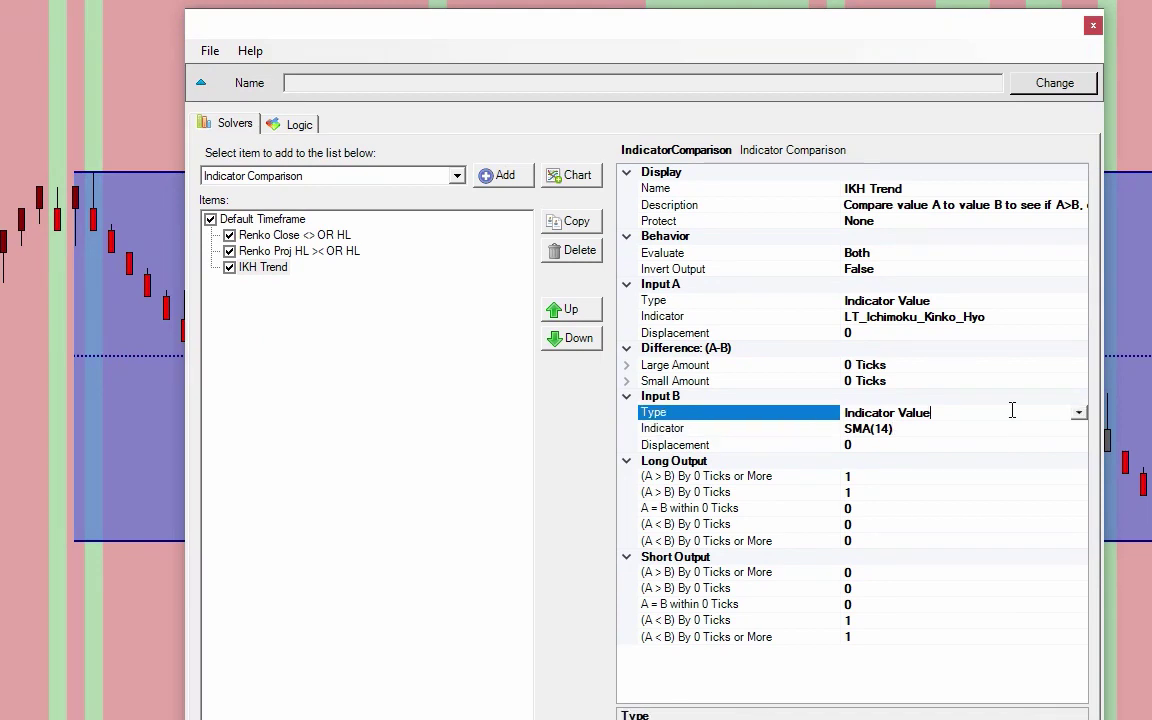
pyautogui.click(1080, 415)
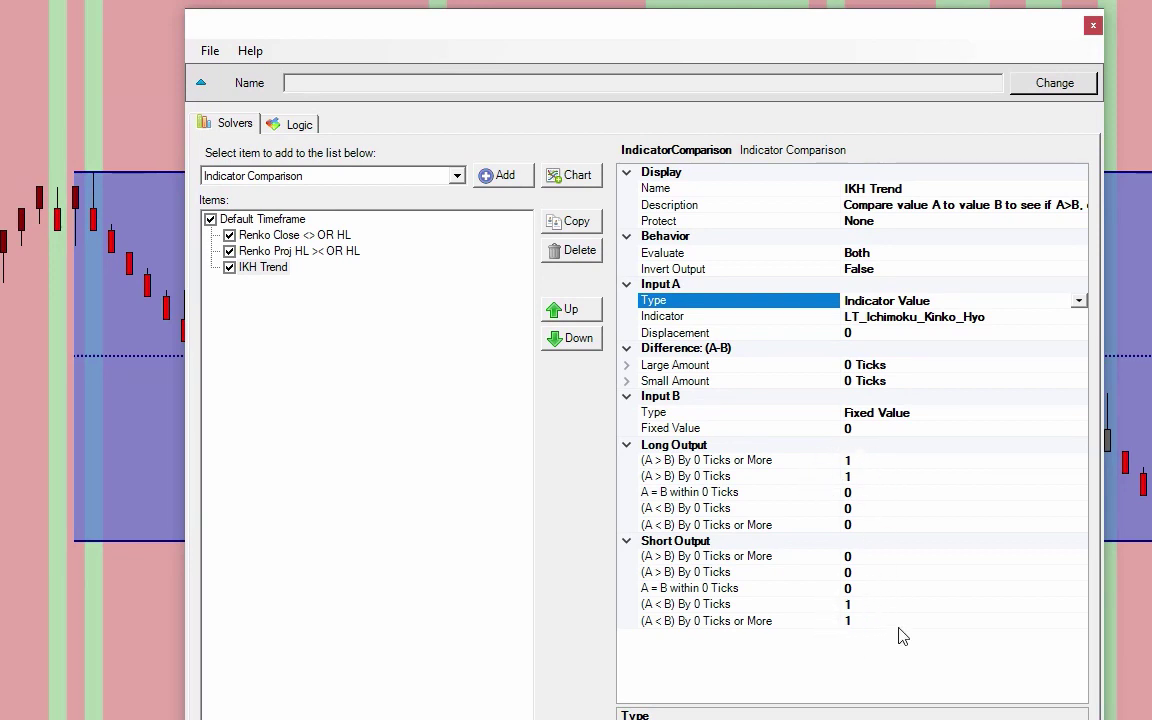
# - Choose Time Session Solver as the next solver type to add
pyautogui.click(372, 371)
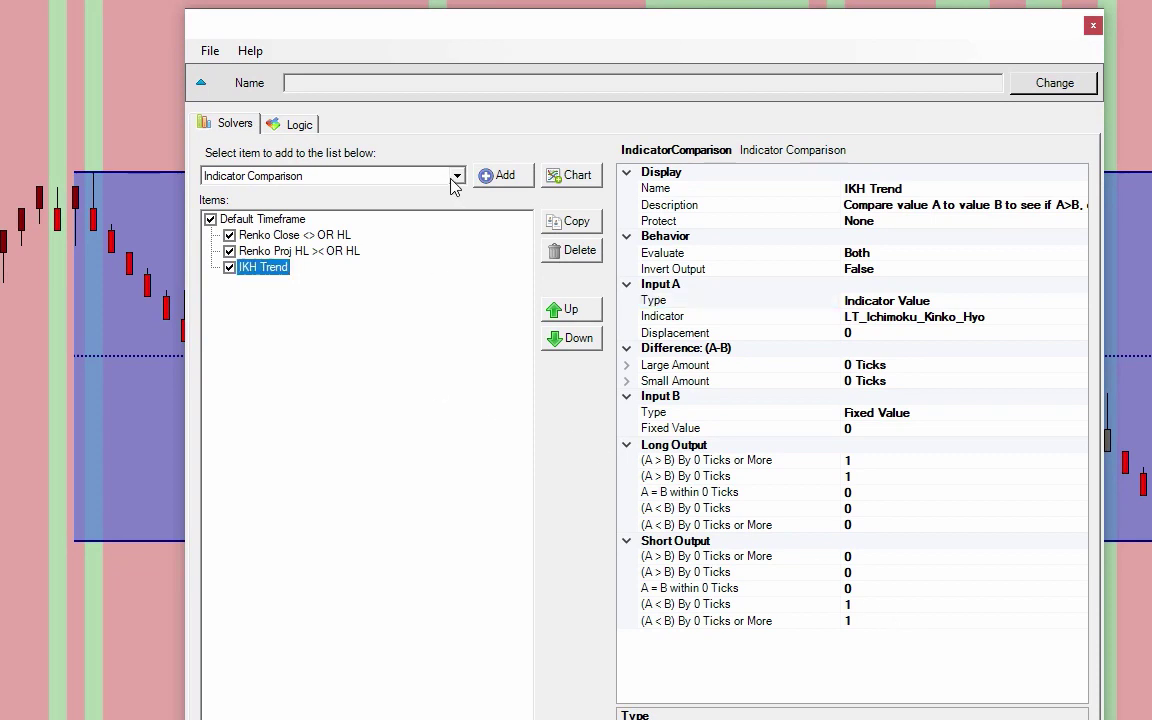
pyautogui.click(455, 176)
pyautogui.moveTo(460, 258); pyautogui.dragTo(460, 269)
pyautogui.click(413, 286)
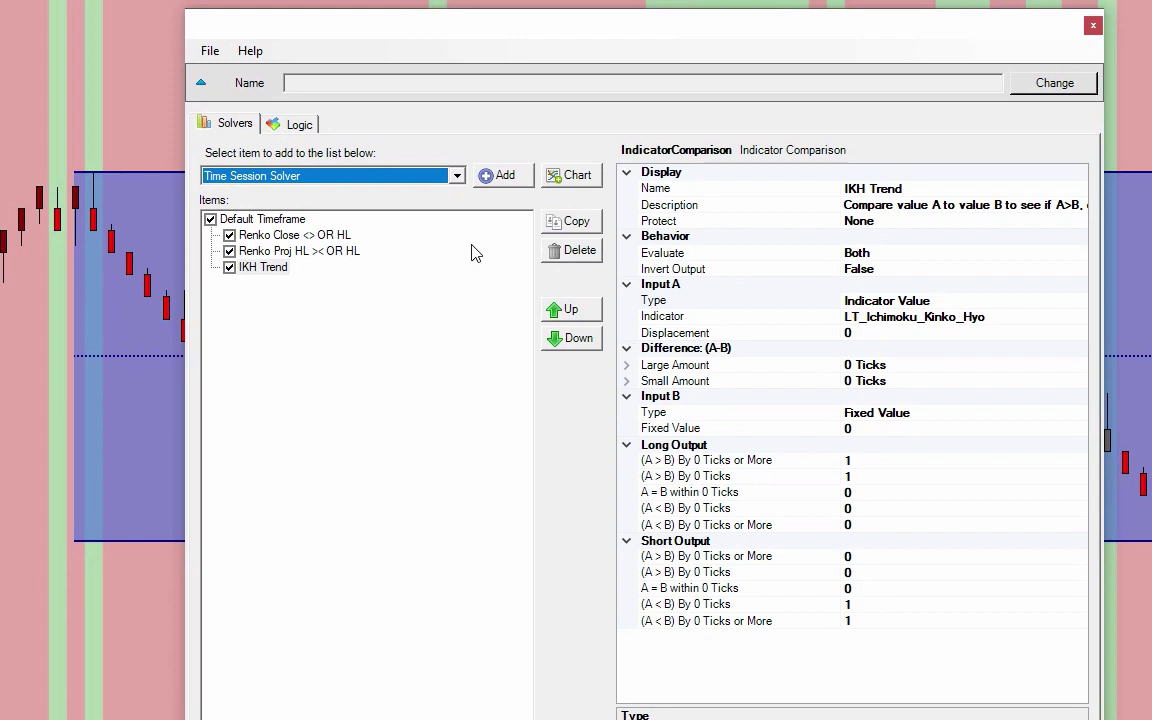
# - Add the Time Session Solver and open its weekly Session schedule editor in full view
pyautogui.click(508, 175)
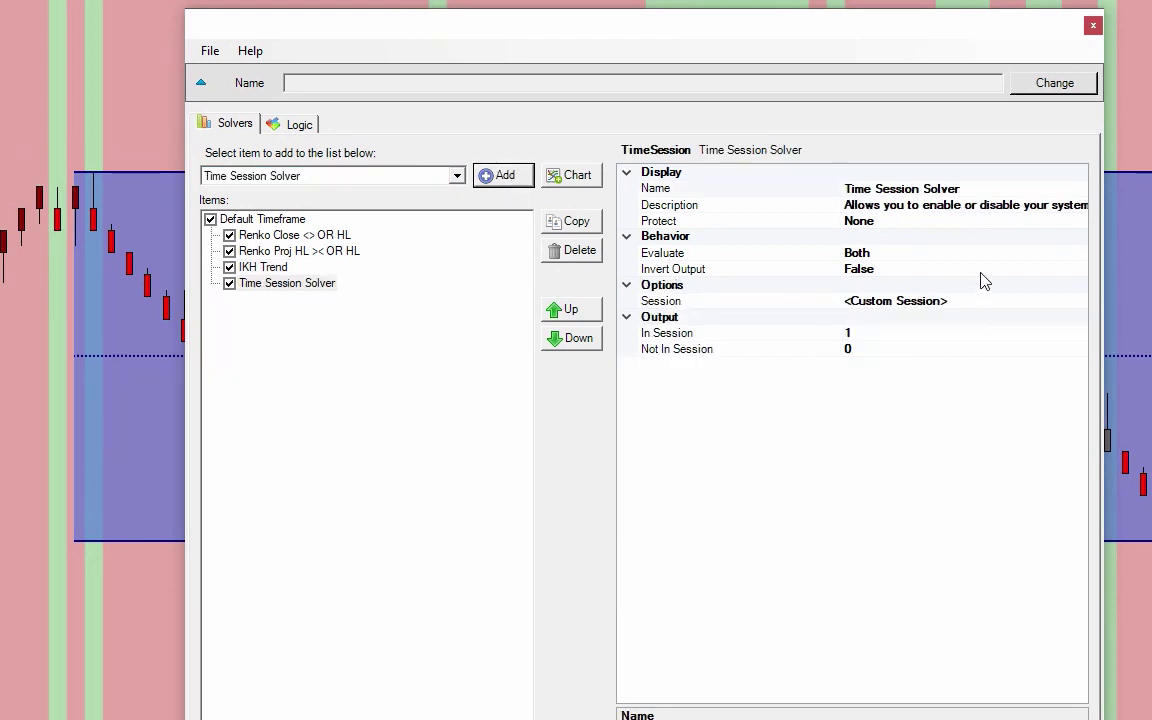
pyautogui.click(1010, 301)
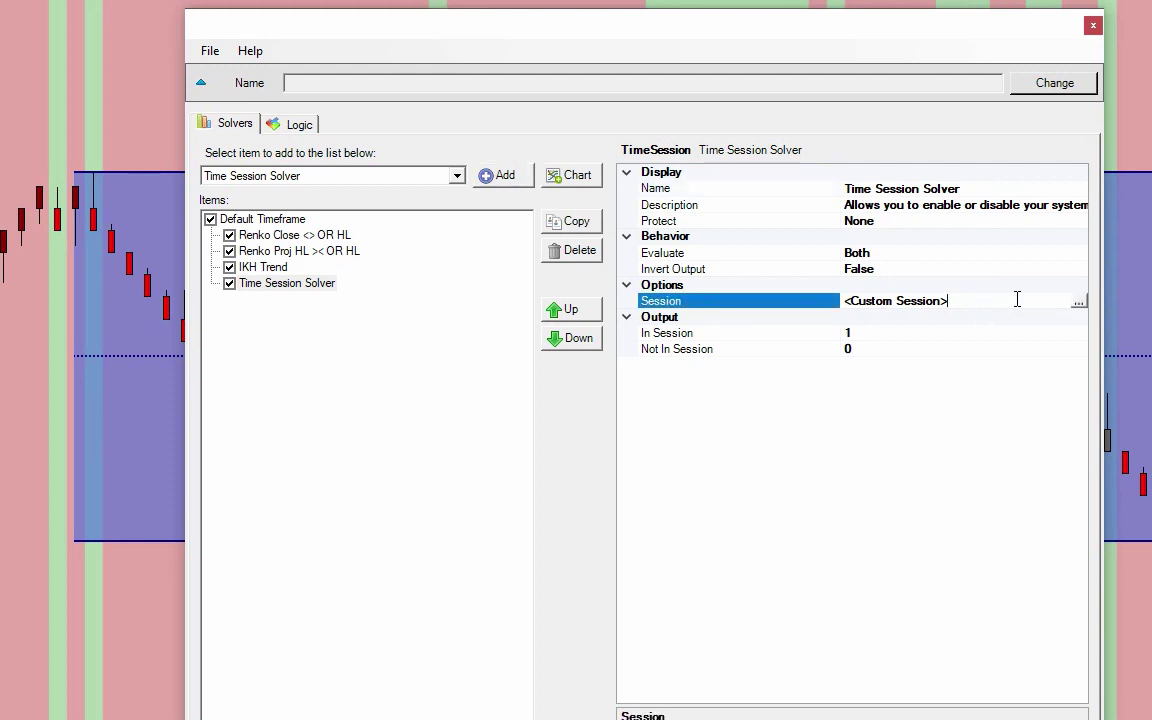
pyautogui.click(1079, 301)
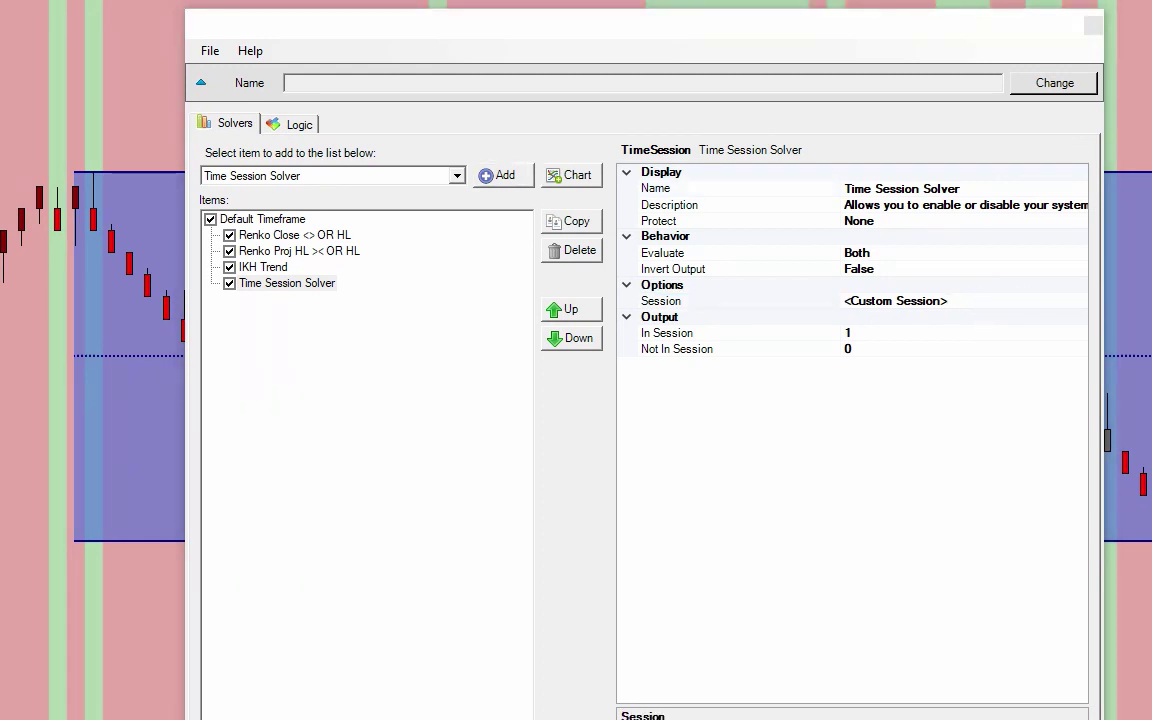
pyautogui.moveTo(941, 311); pyautogui.dragTo(555, 129)
# - Create a Monday trade time from 01:00 to 05:00
pyautogui.click(458, 310)
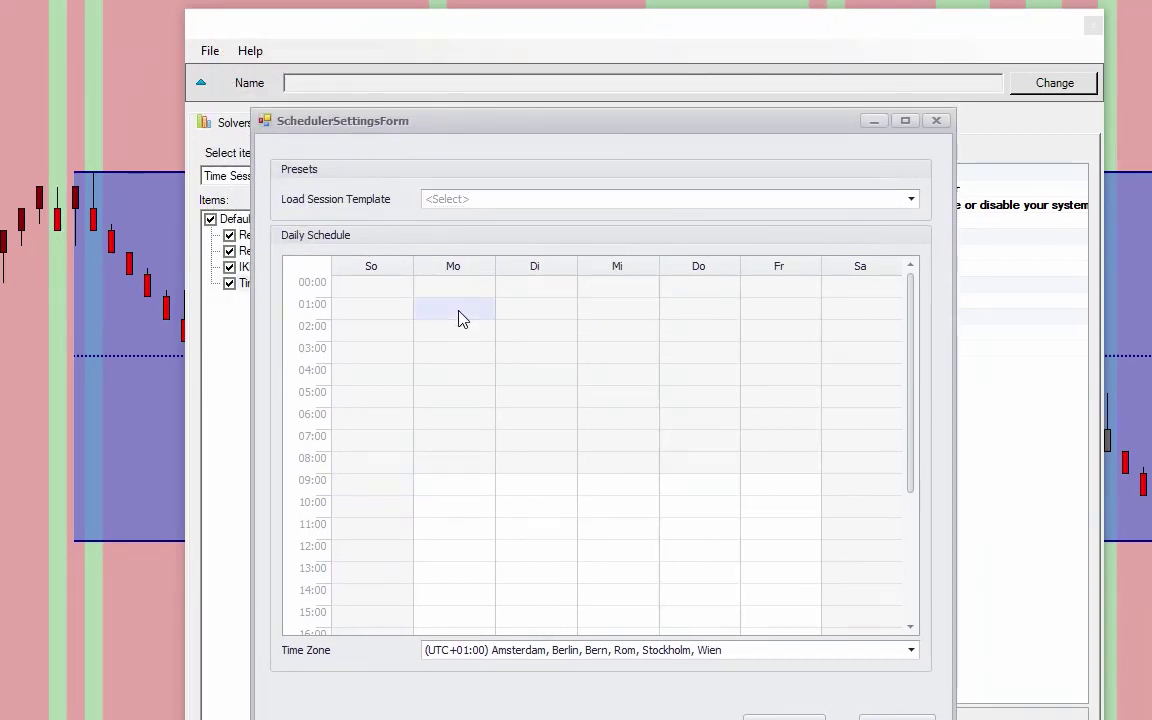
pyautogui.rightClick(458, 311)
pyautogui.click(520, 332)
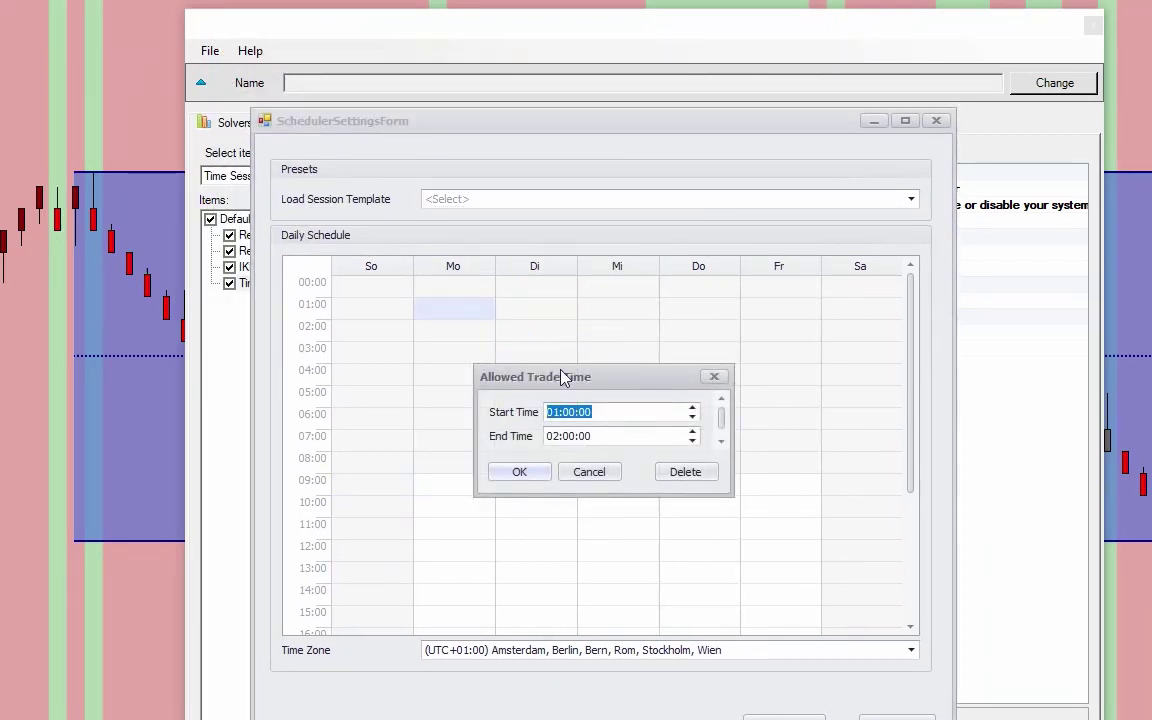
pyautogui.click(549, 437)
pyautogui.click(538, 475)
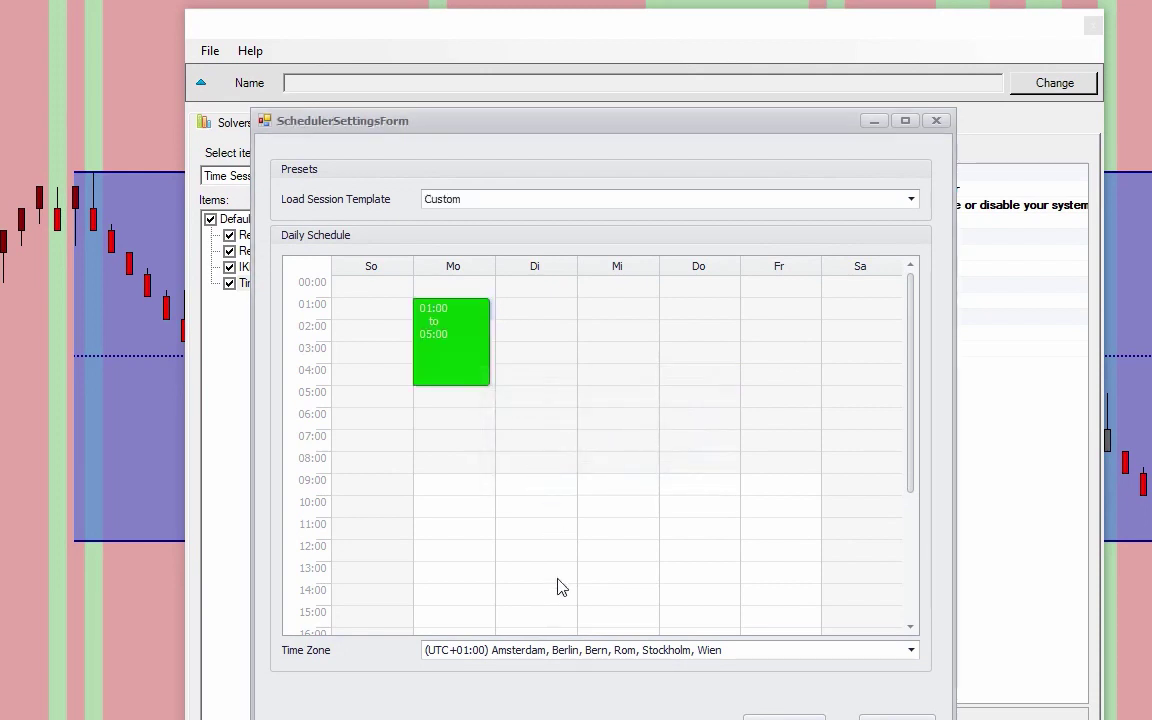
# - Set the schedule time zone to (UTC-06:00) Central Zeit (USA & Kanada)
pyautogui.click(728, 654)
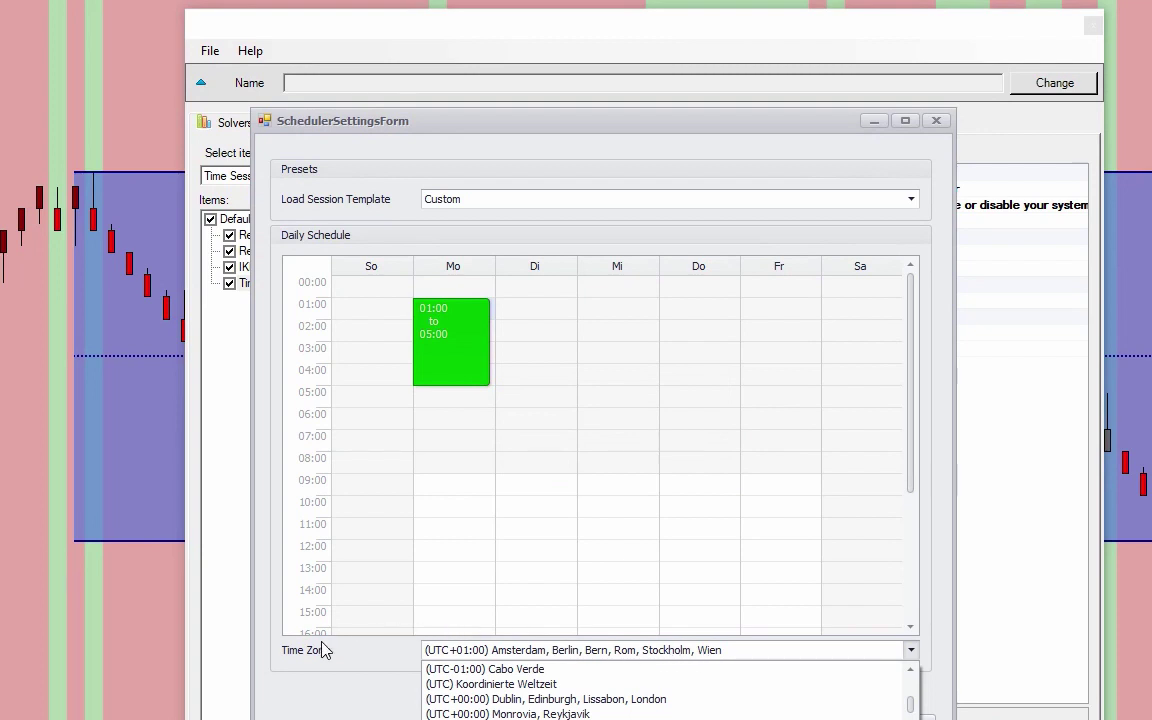
pyautogui.click(911, 671)
pyautogui.click(912, 672)
pyautogui.click(912, 672)
pyautogui.click(912, 672)
pyautogui.click(912, 672)
pyautogui.click(912, 672)
pyautogui.scroll(1, 912, 672)
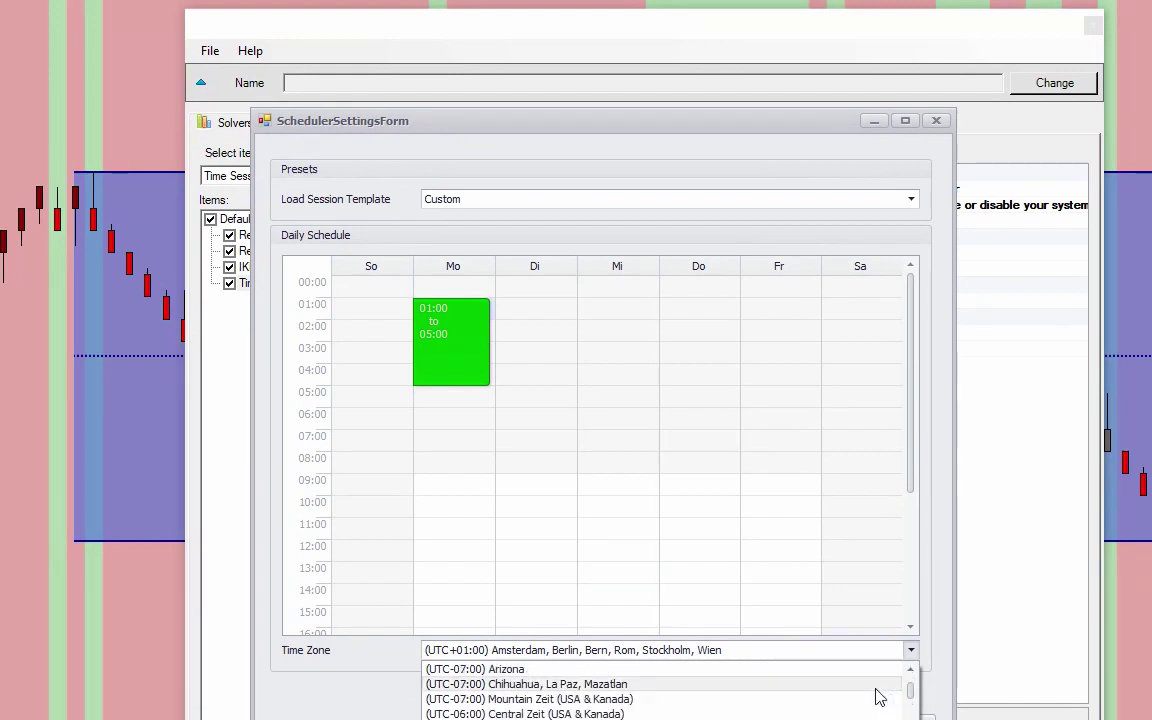
pyautogui.click(717, 714)
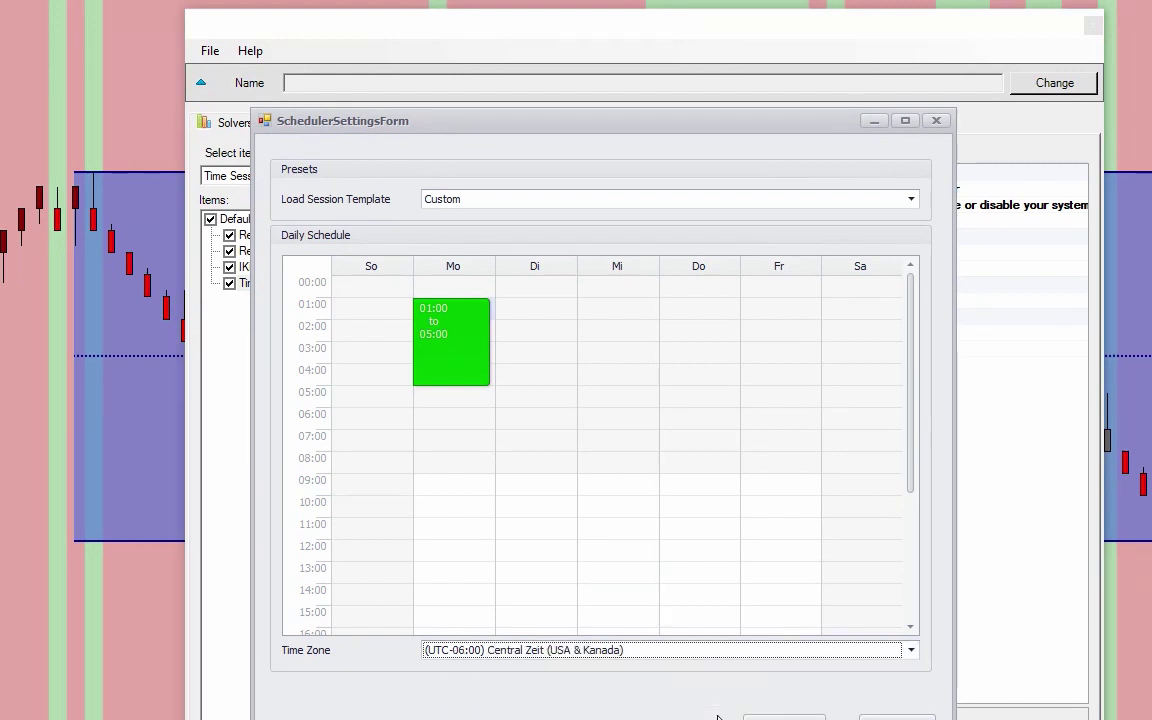
# - Add 01:00–05:00 trade times for Di and Mi
pyautogui.rightClick(564, 316)
pyautogui.click(620, 325)
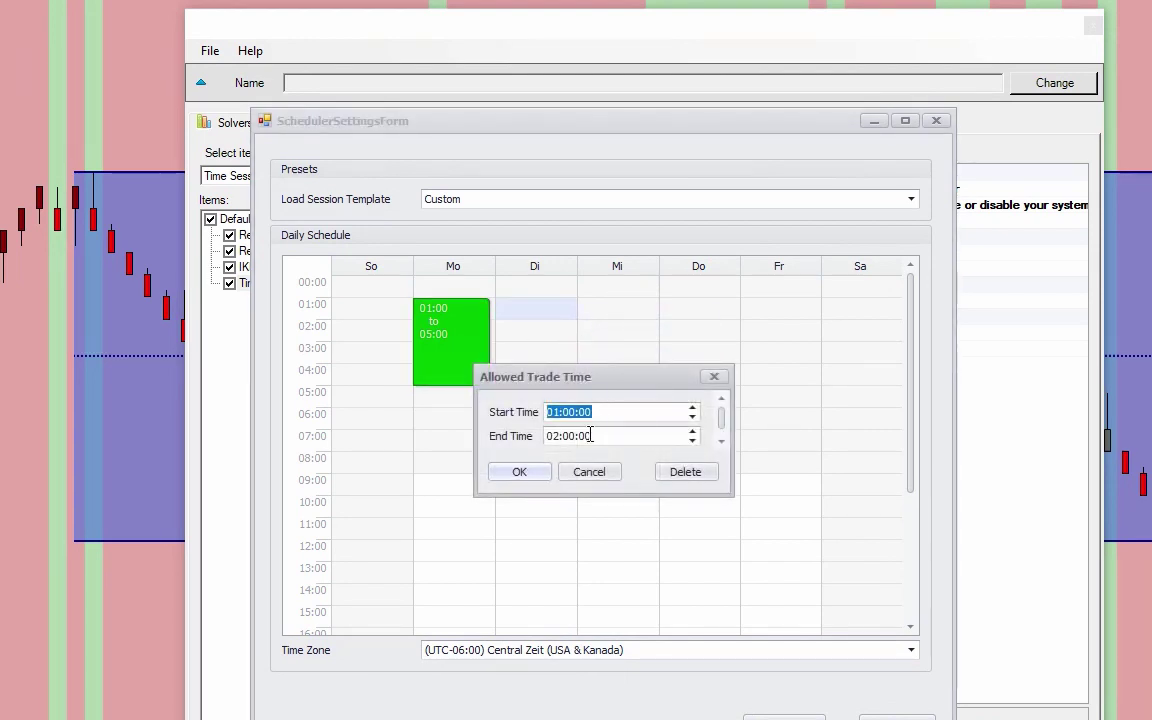
pyautogui.click(556, 436)
pyautogui.click(520, 472)
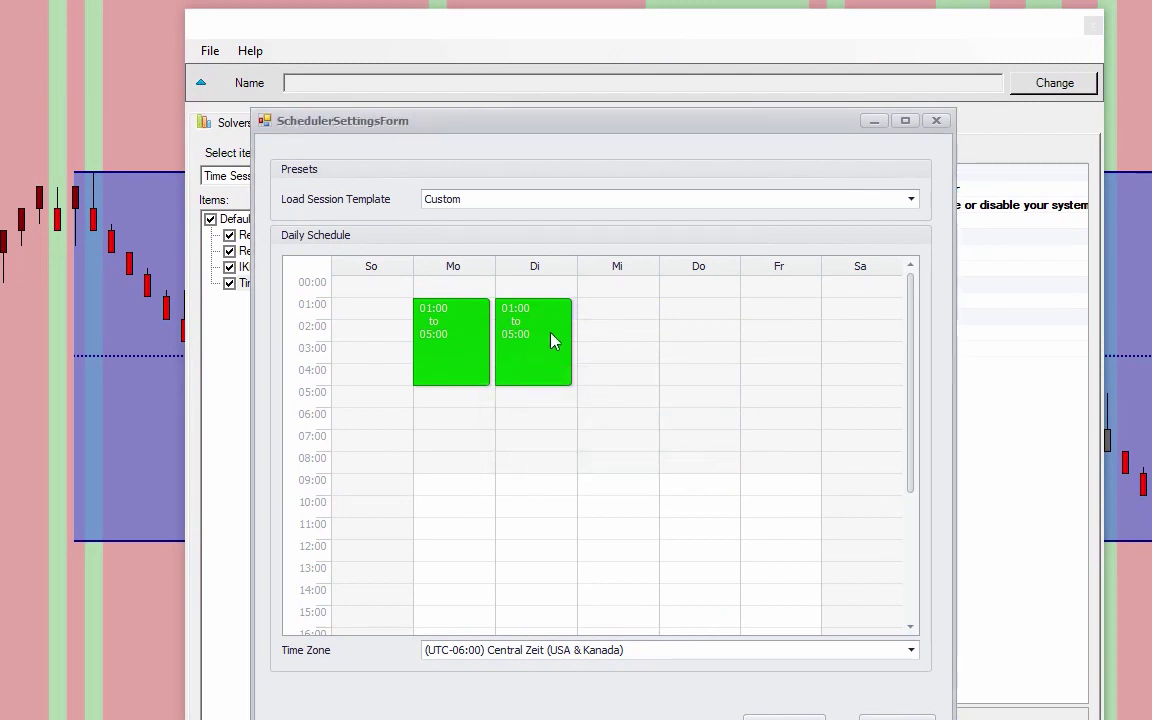
pyautogui.rightClick(611, 318)
pyautogui.click(625, 324)
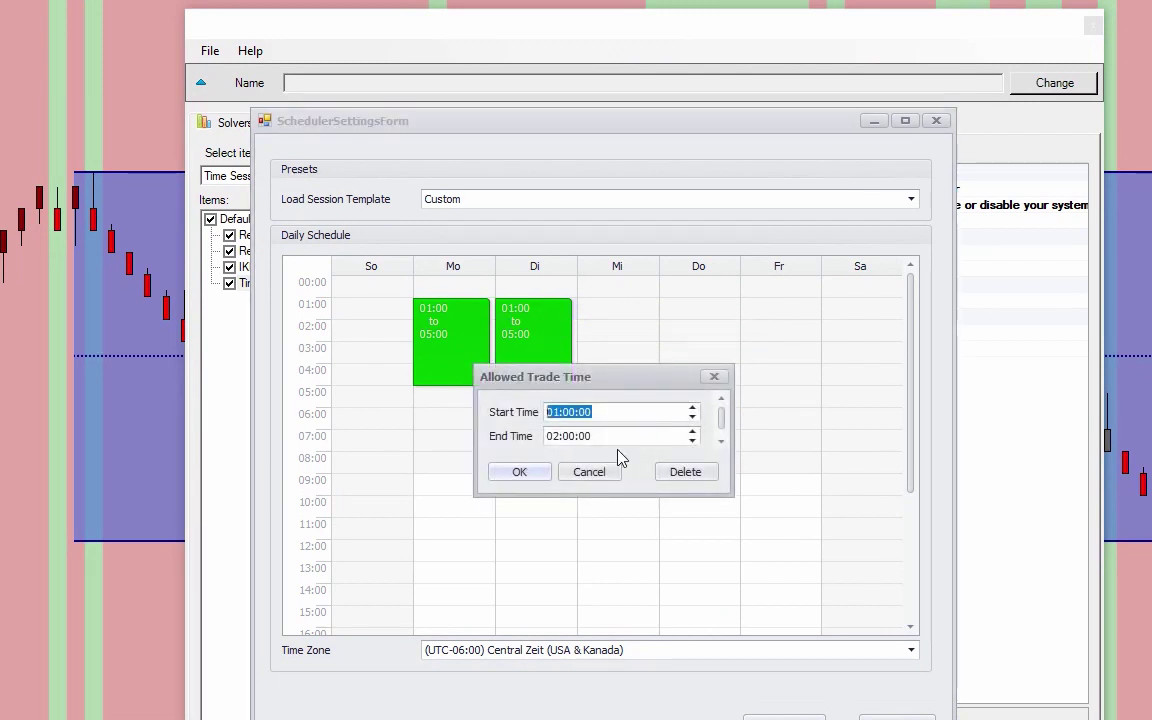
pyautogui.click(552, 437)
pyautogui.write('05')
pyautogui.click(514, 474)
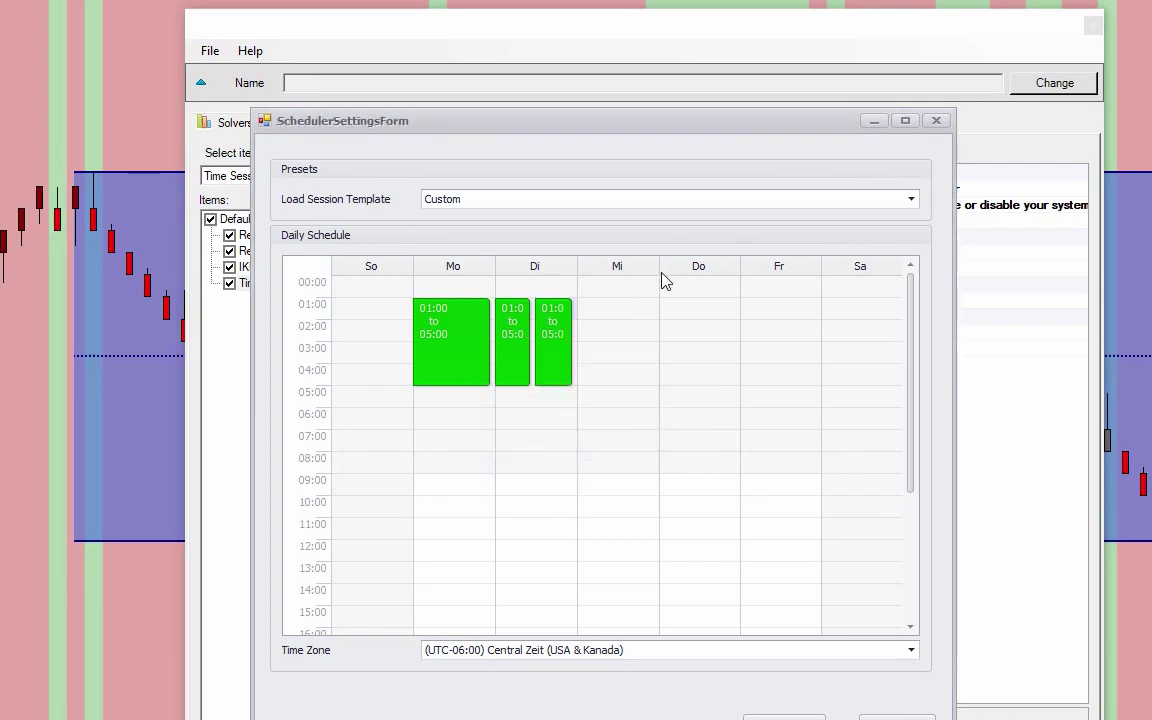
pyautogui.moveTo(539, 359); pyautogui.dragTo(604, 352)
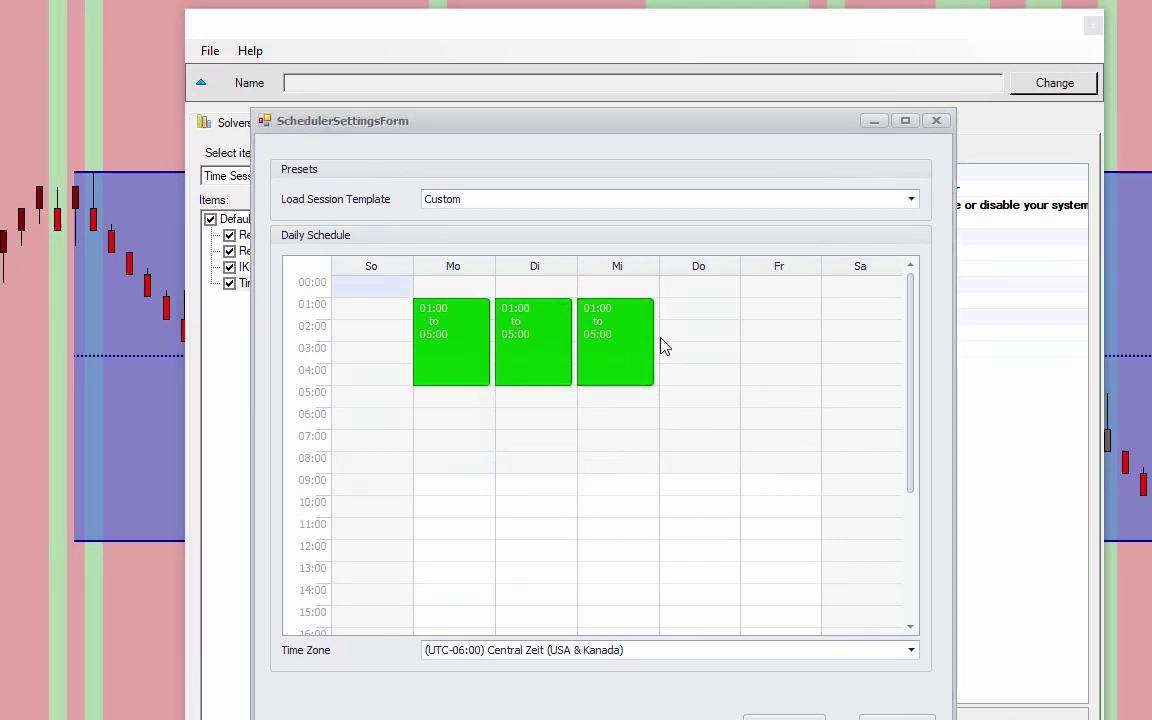
# - Add 01:00–05:00 trade times for Do and Fr
pyautogui.click(705, 313)
pyautogui.rightClick(705, 313)
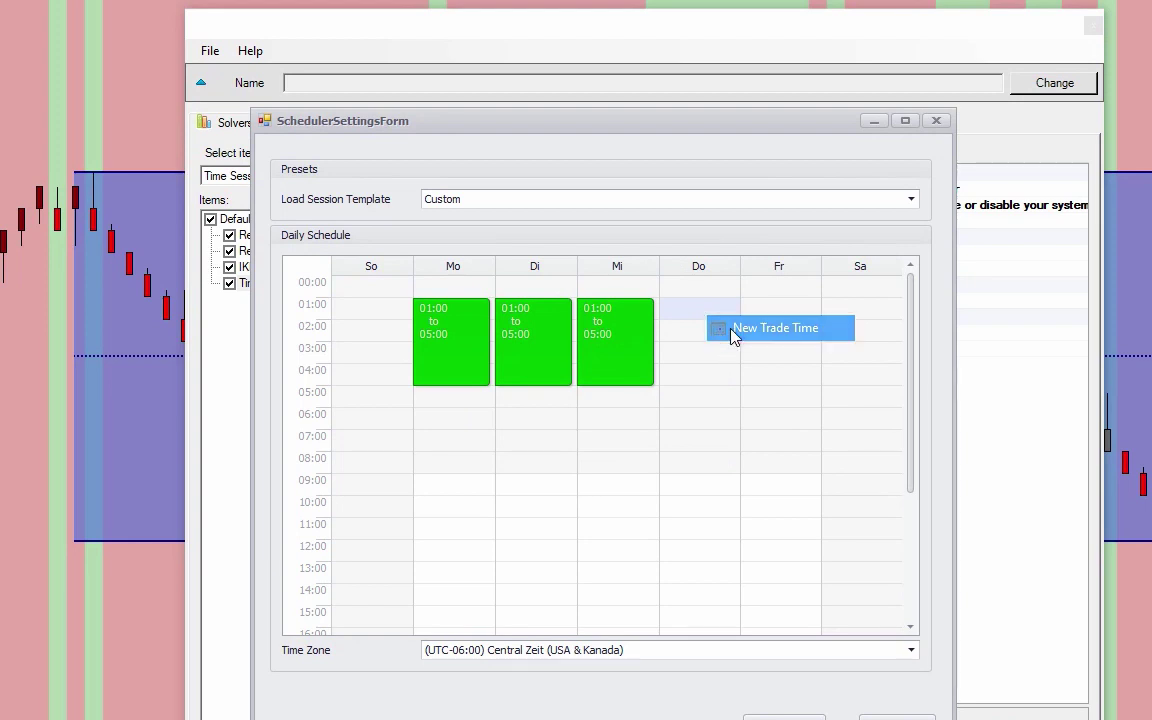
pyautogui.click(738, 328)
pyautogui.click(556, 438)
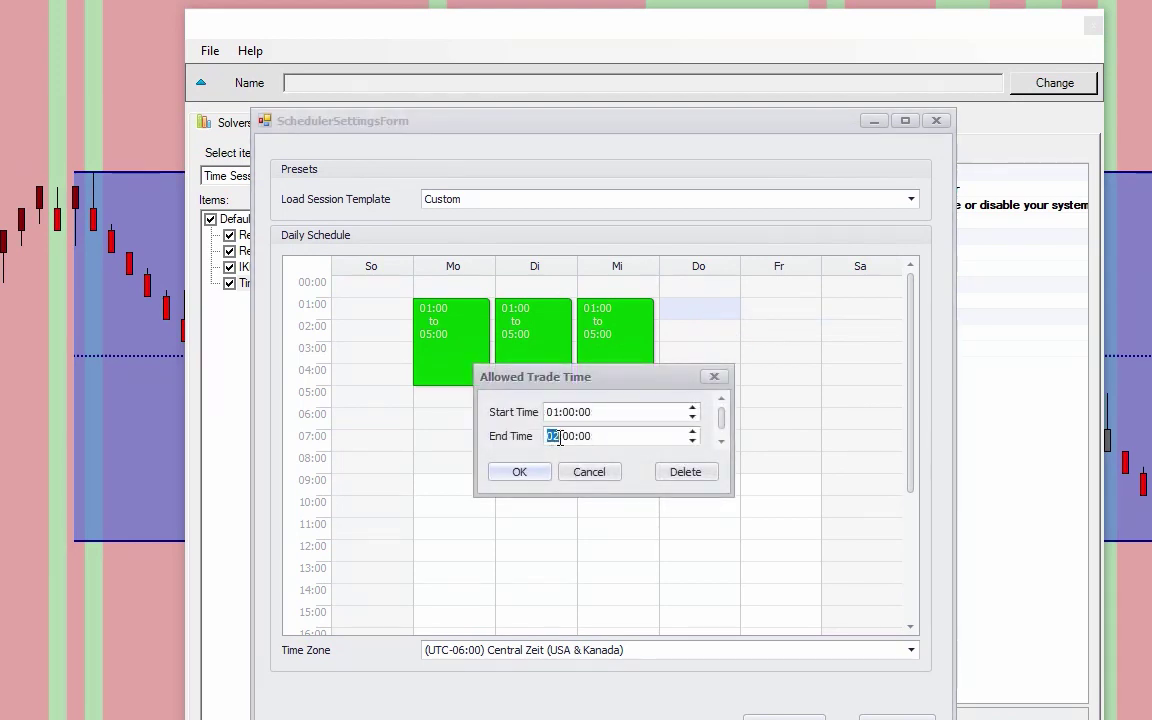
pyautogui.click(516, 480)
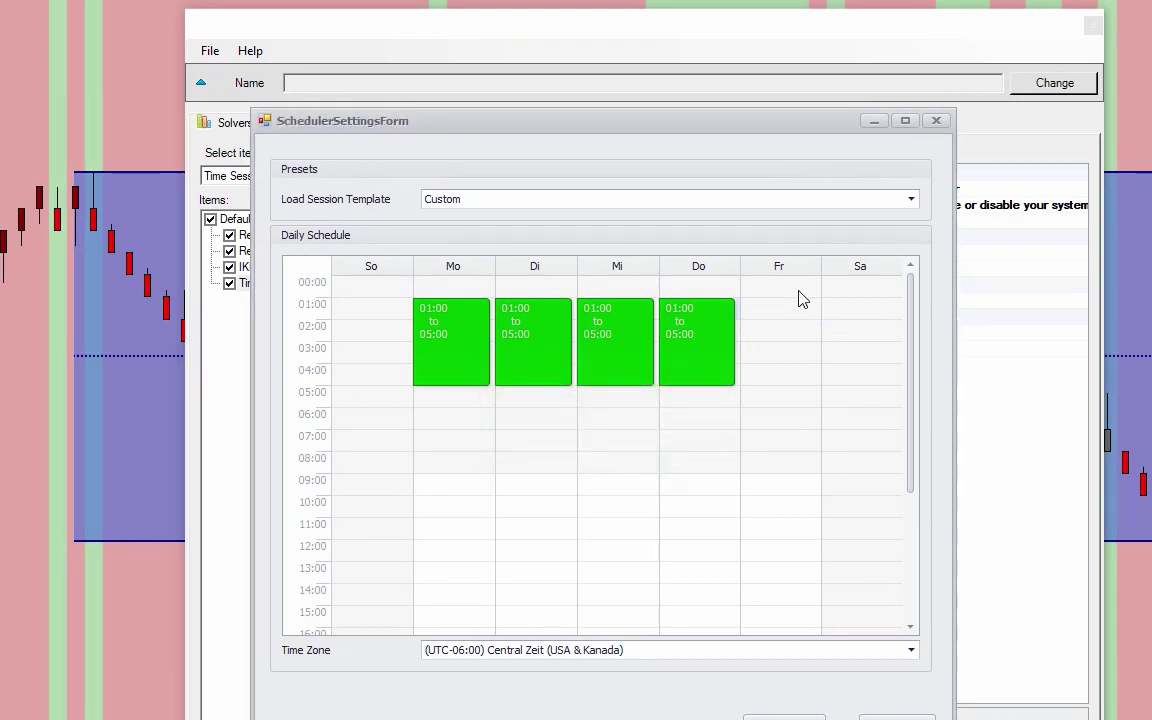
pyautogui.rightClick(779, 316)
pyautogui.click(795, 327)
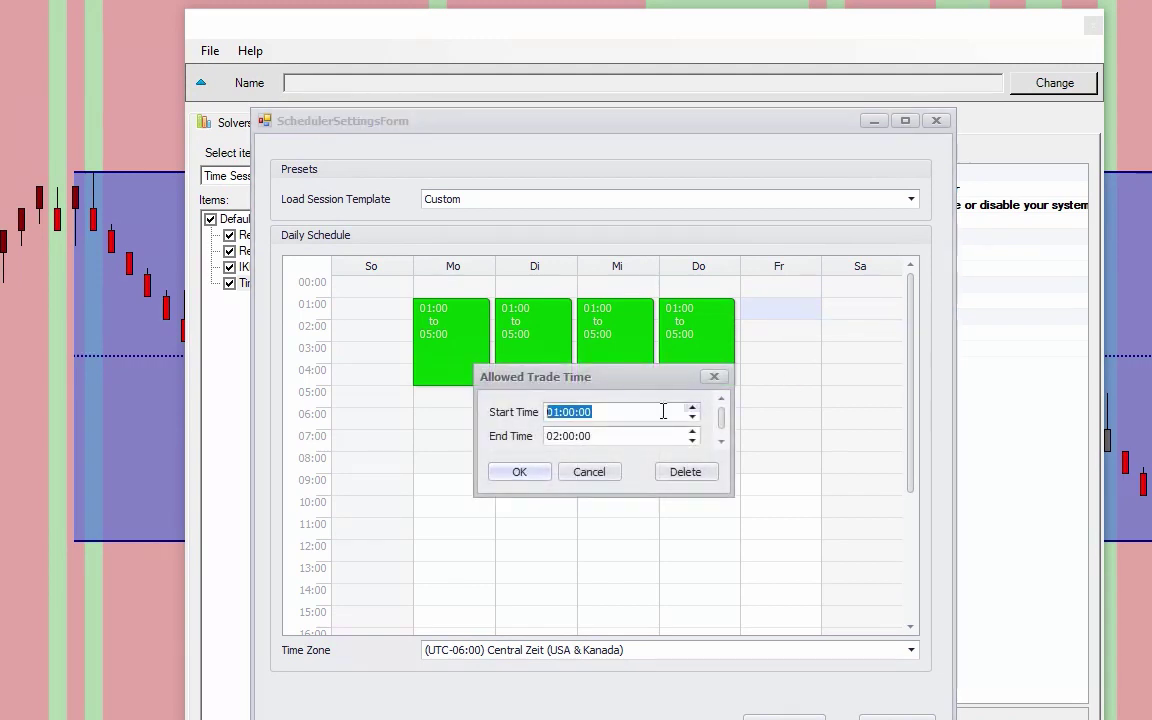
pyautogui.click(560, 436)
pyautogui.write('5')
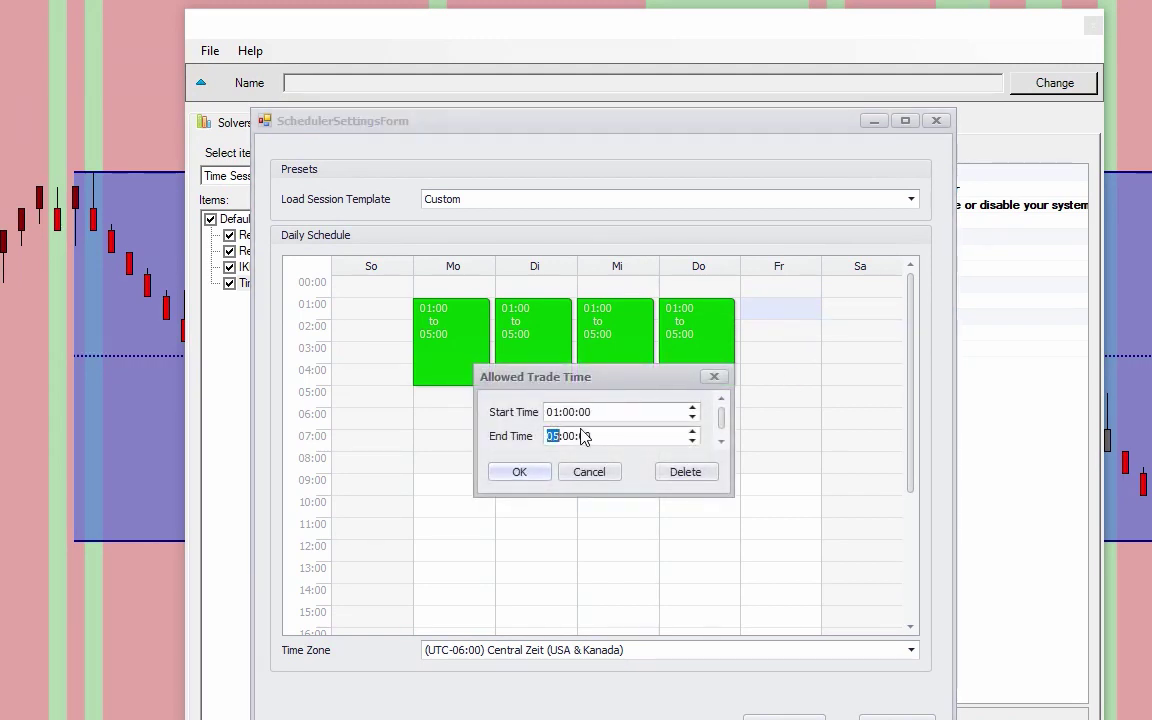
pyautogui.click(530, 474)
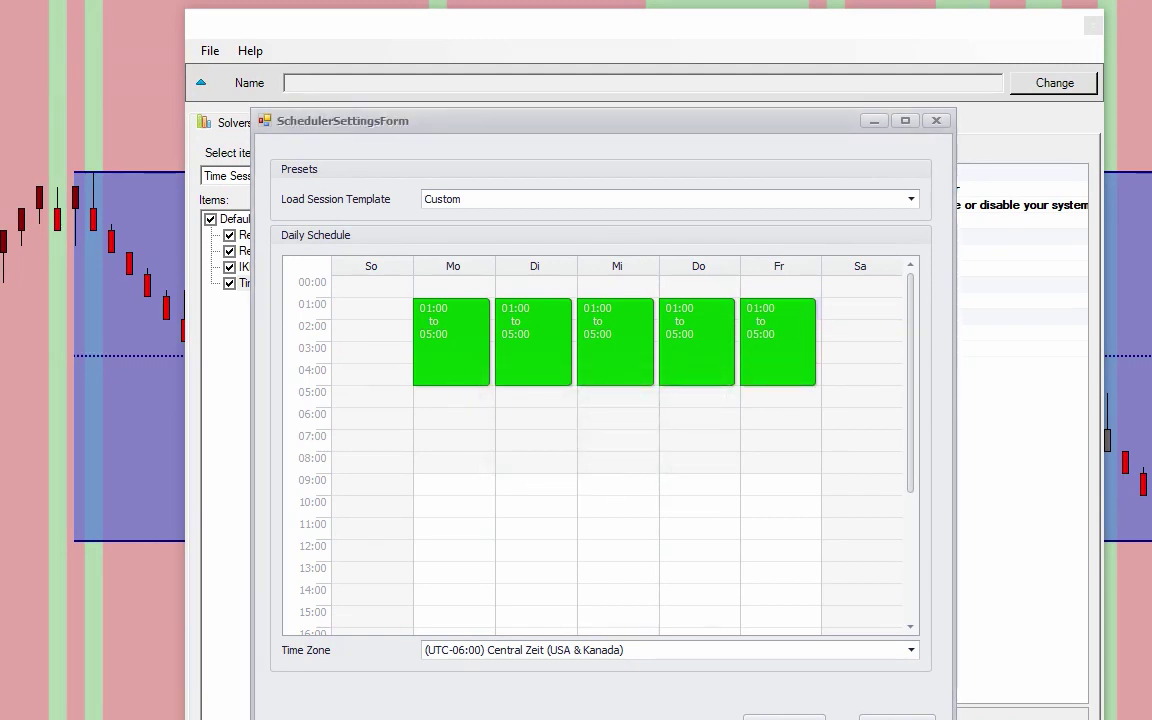
# - Close the schedule, start a new logic with a Result node, and add the Renko Close <> OR HL node
pyautogui.press('Return')
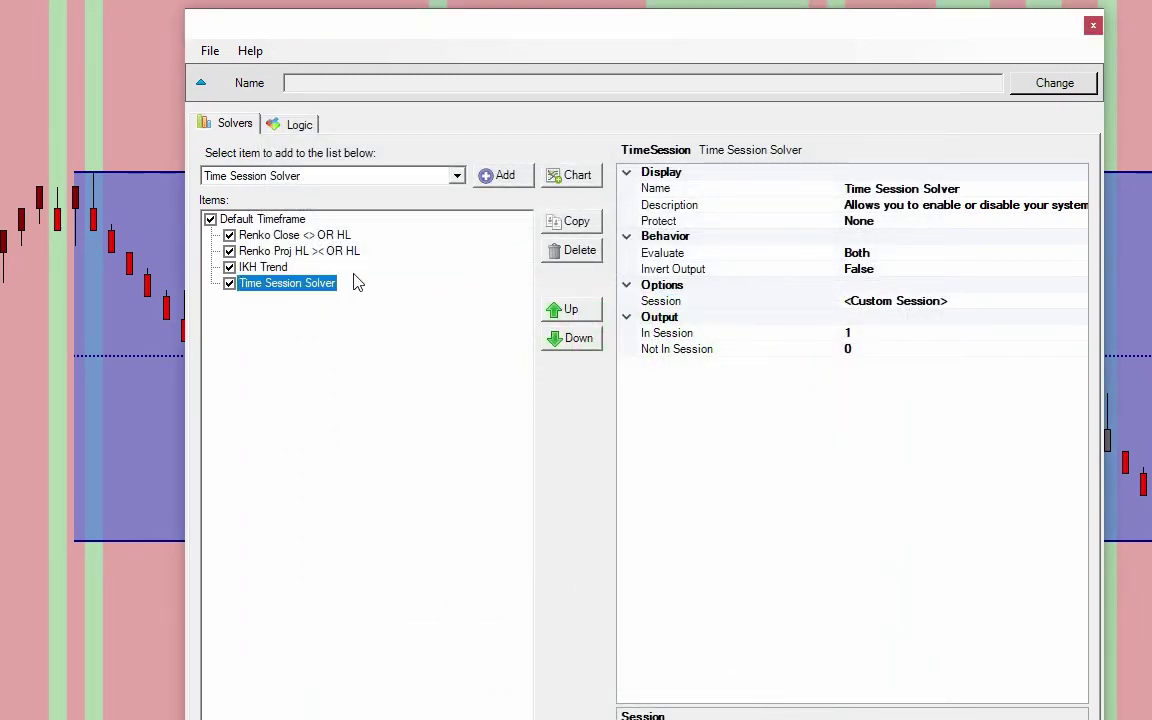
pyautogui.click(300, 124)
pyautogui.click(866, 163)
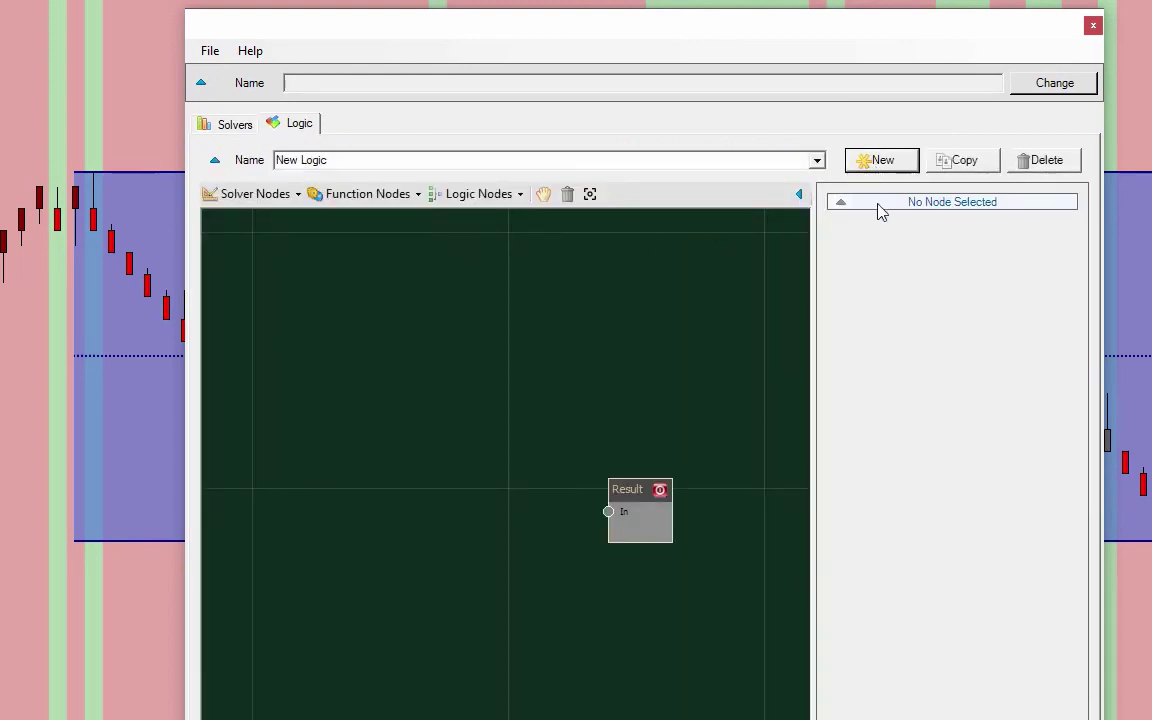
pyautogui.click(255, 194)
pyautogui.moveTo(275, 217)
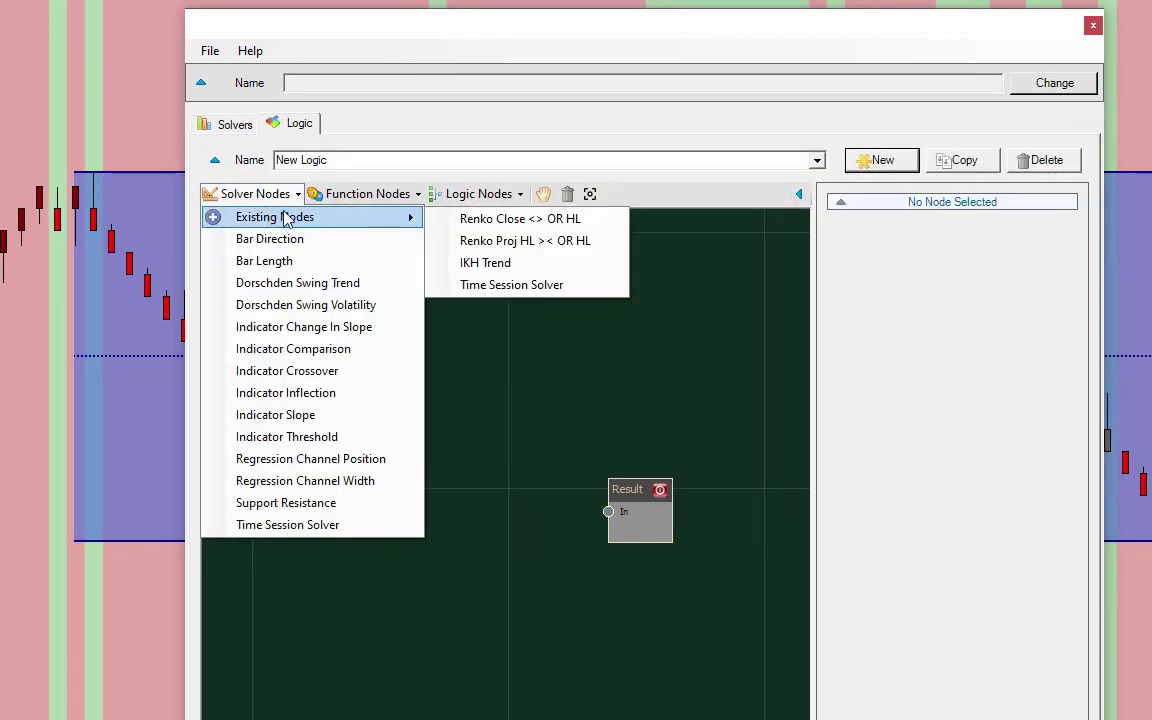
pyautogui.click(447, 220)
# - Add the Renko Proj HL >< OR HL, IKH Trend and Time Session Solver nodes
pyautogui.click(255, 194)
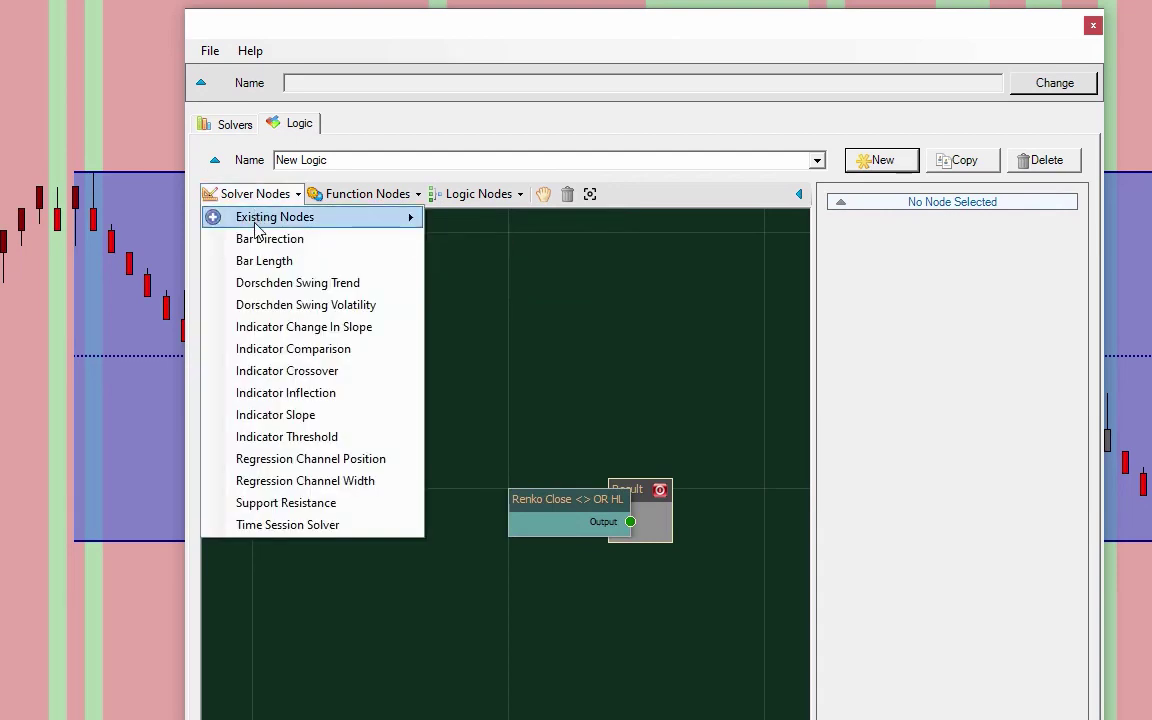
pyautogui.press('Escape')
pyautogui.click(258, 194)
pyautogui.click(265, 196)
pyautogui.click(262, 195)
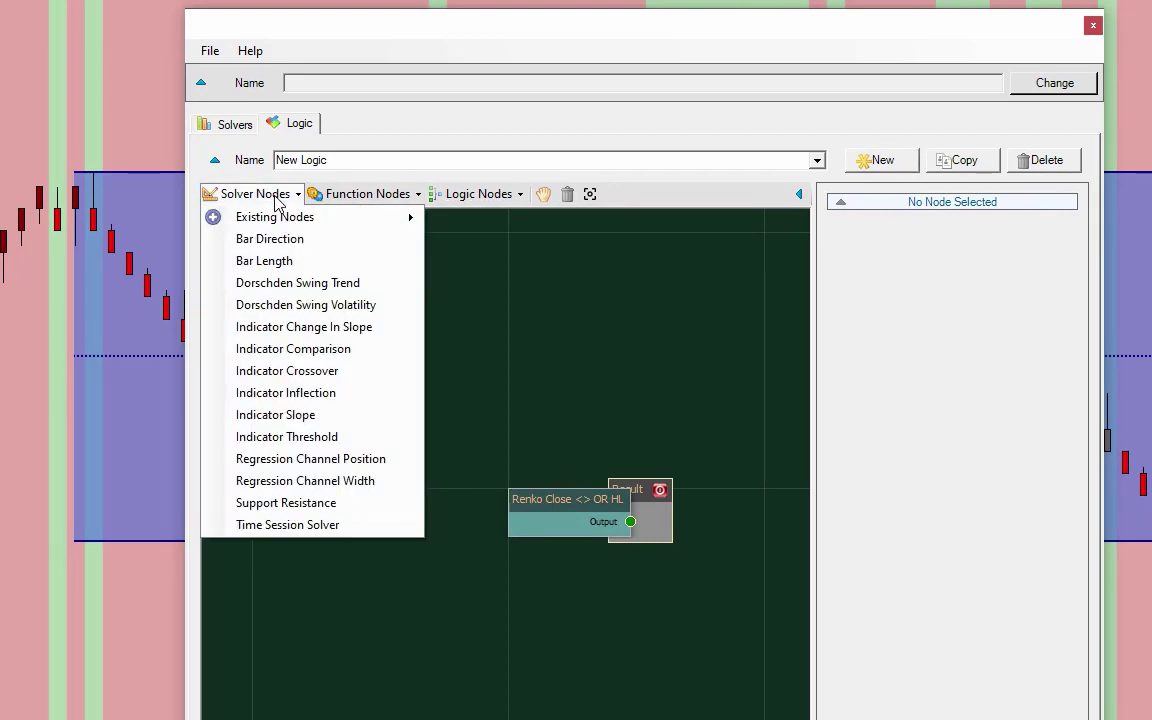
pyautogui.moveTo(285, 222)
pyautogui.click(483, 242)
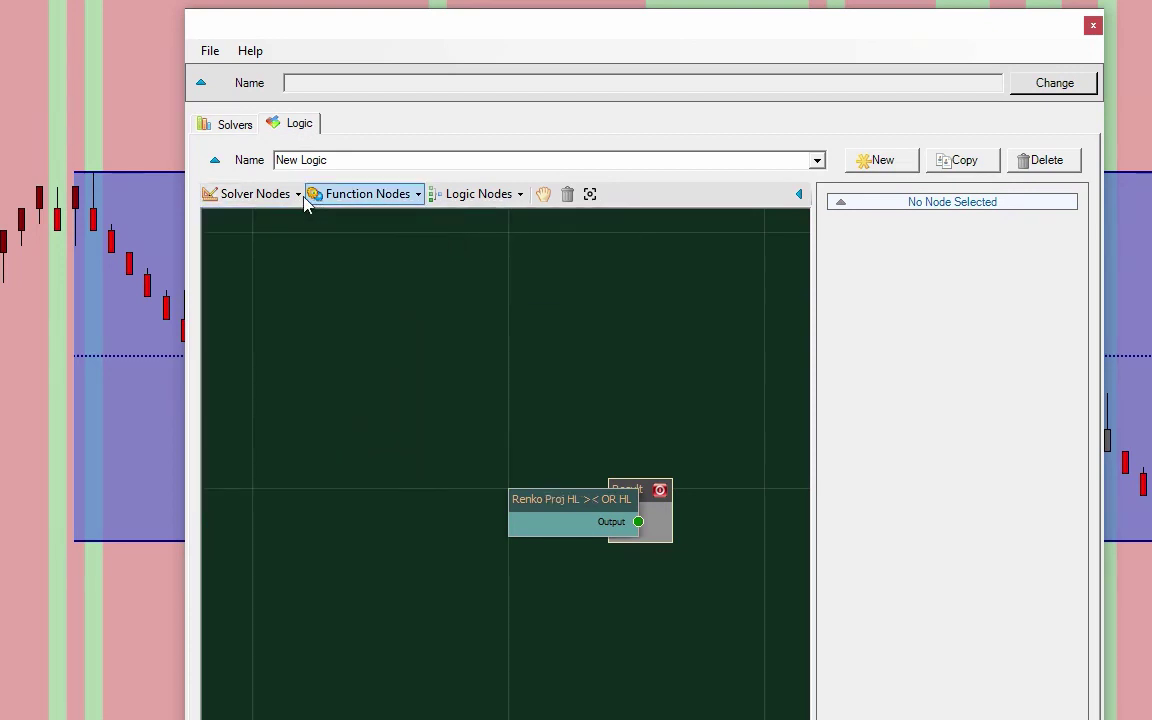
pyautogui.click(296, 195)
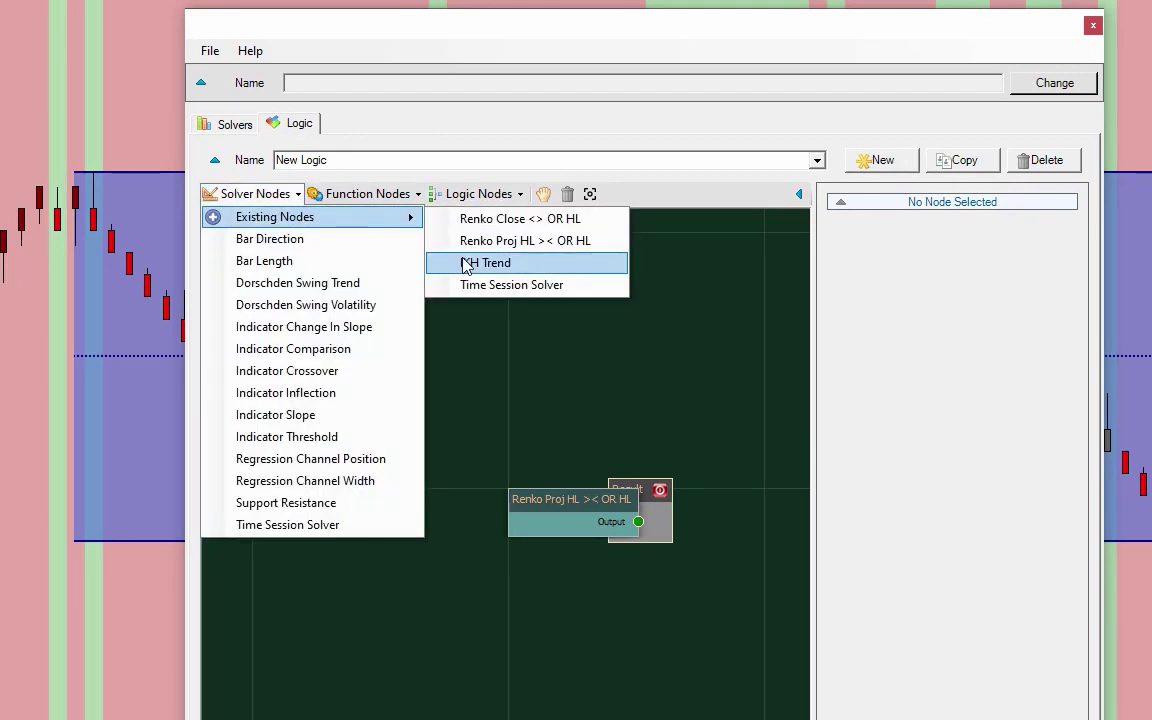
pyautogui.click(466, 262)
pyautogui.click(296, 194)
pyautogui.moveTo(310, 220)
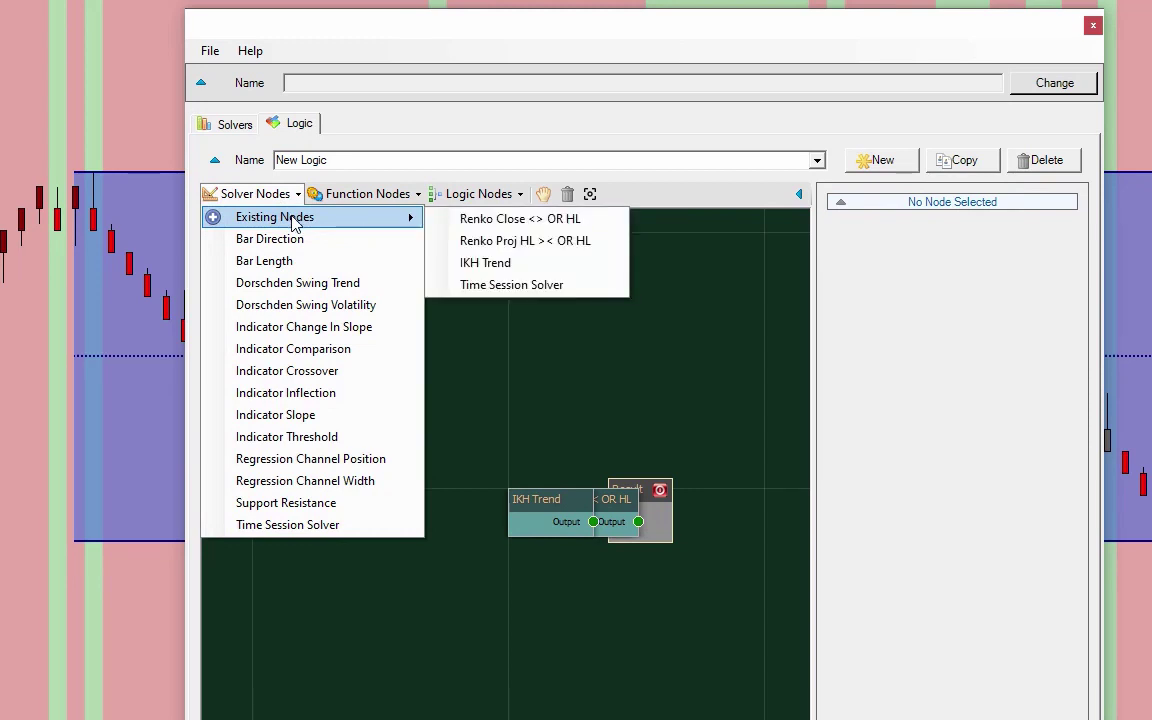
pyautogui.click(537, 286)
# - Arrange the solver nodes, insert an And node, and wire the solvers through it into Result
pyautogui.moveTo(568, 485); pyautogui.dragTo(445, 384)
pyautogui.moveTo(540, 503); pyautogui.dragTo(436, 458)
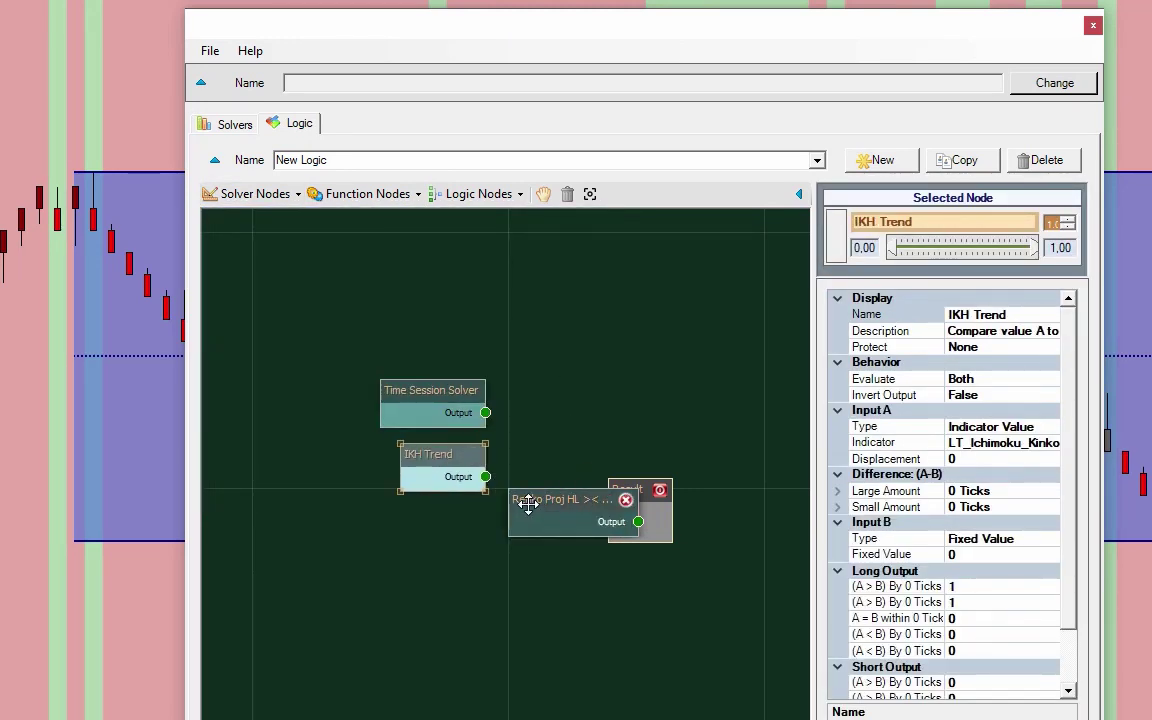
pyautogui.moveTo(522, 502); pyautogui.dragTo(378, 591)
pyautogui.moveTo(625, 486); pyautogui.dragTo(677, 453)
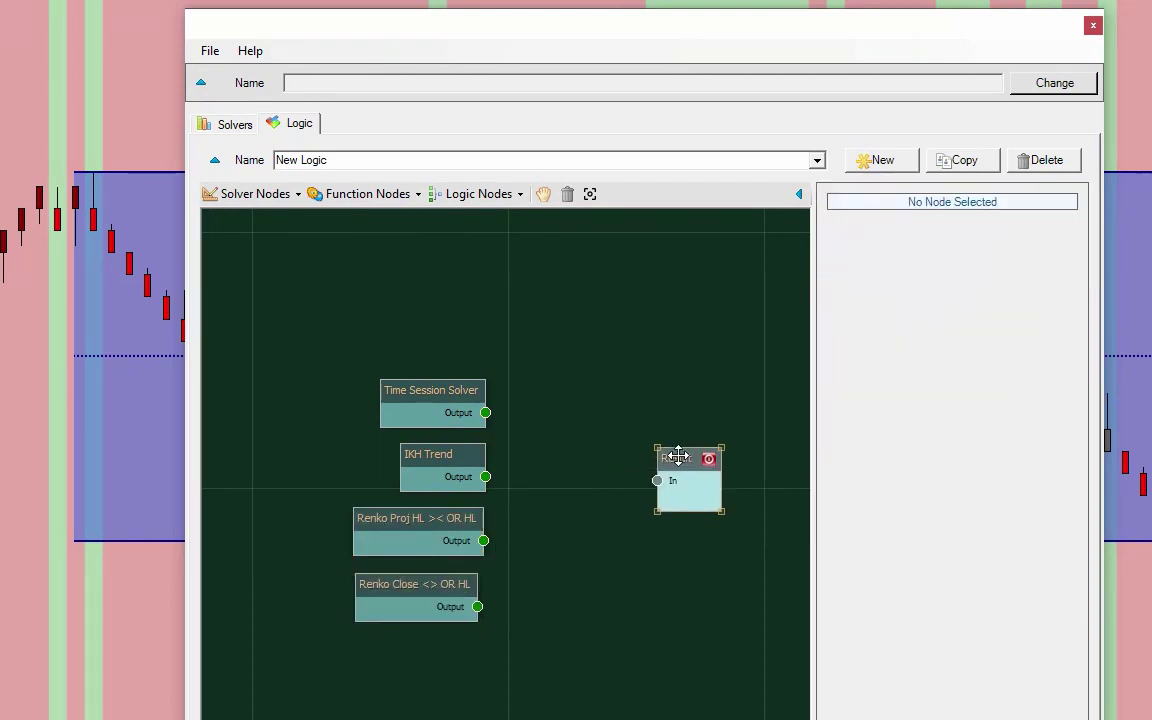
pyautogui.click(515, 196)
pyautogui.click(503, 260)
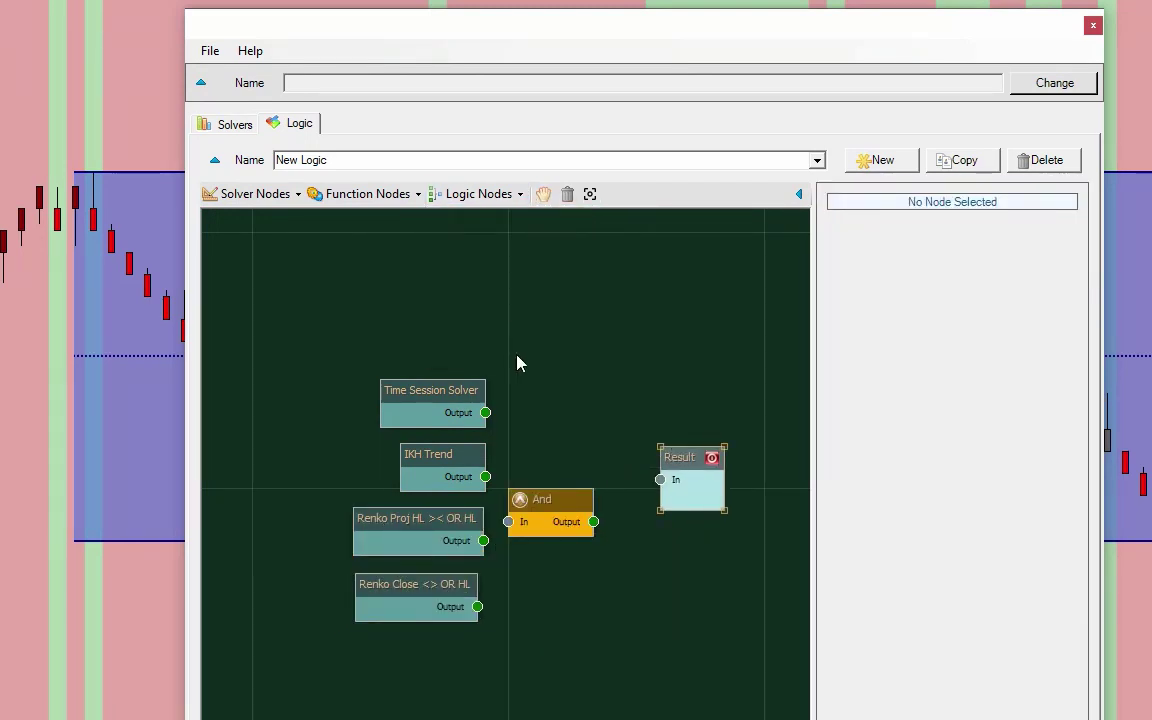
pyautogui.moveTo(549, 497); pyautogui.dragTo(571, 470)
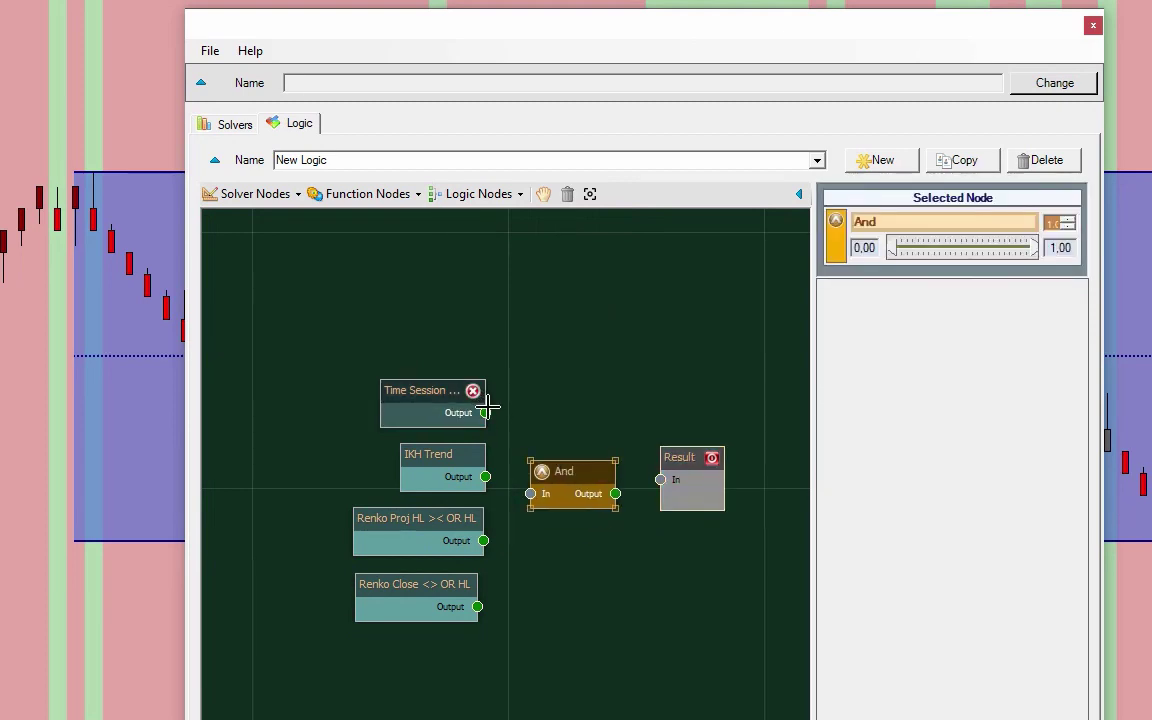
pyautogui.moveTo(485, 412); pyautogui.dragTo(520, 537)
pyautogui.moveTo(478, 606); pyautogui.dragTo(530, 541)
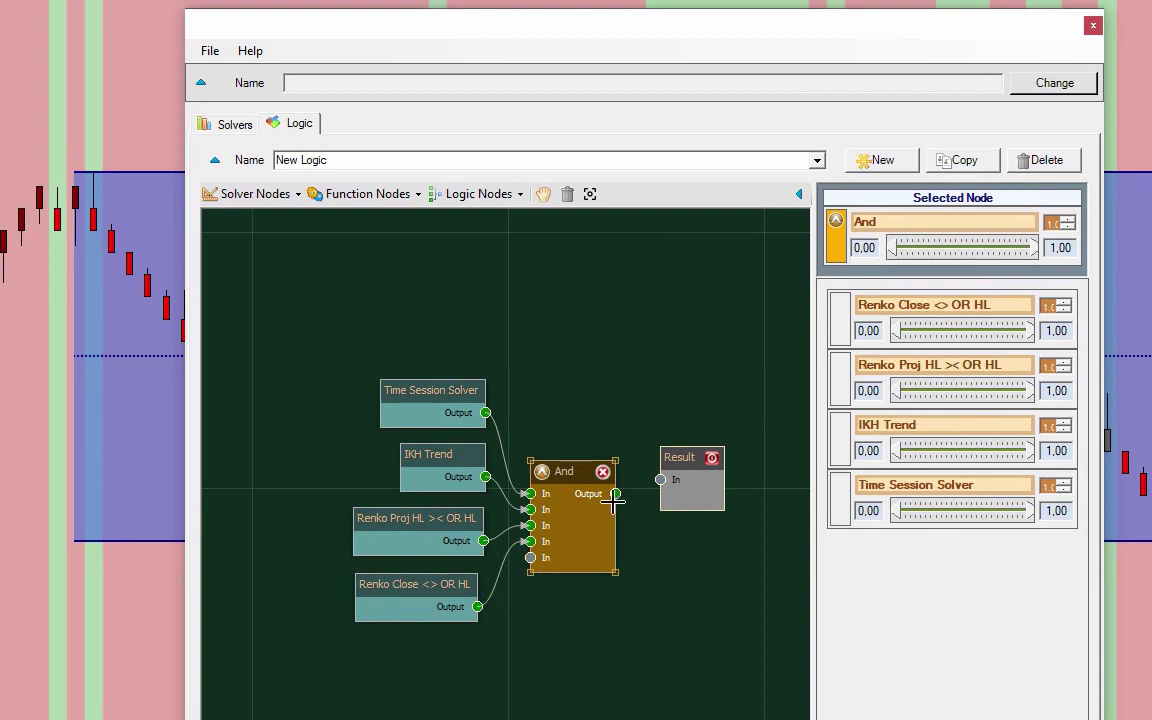
pyautogui.moveTo(615, 493); pyautogui.dragTo(690, 472)
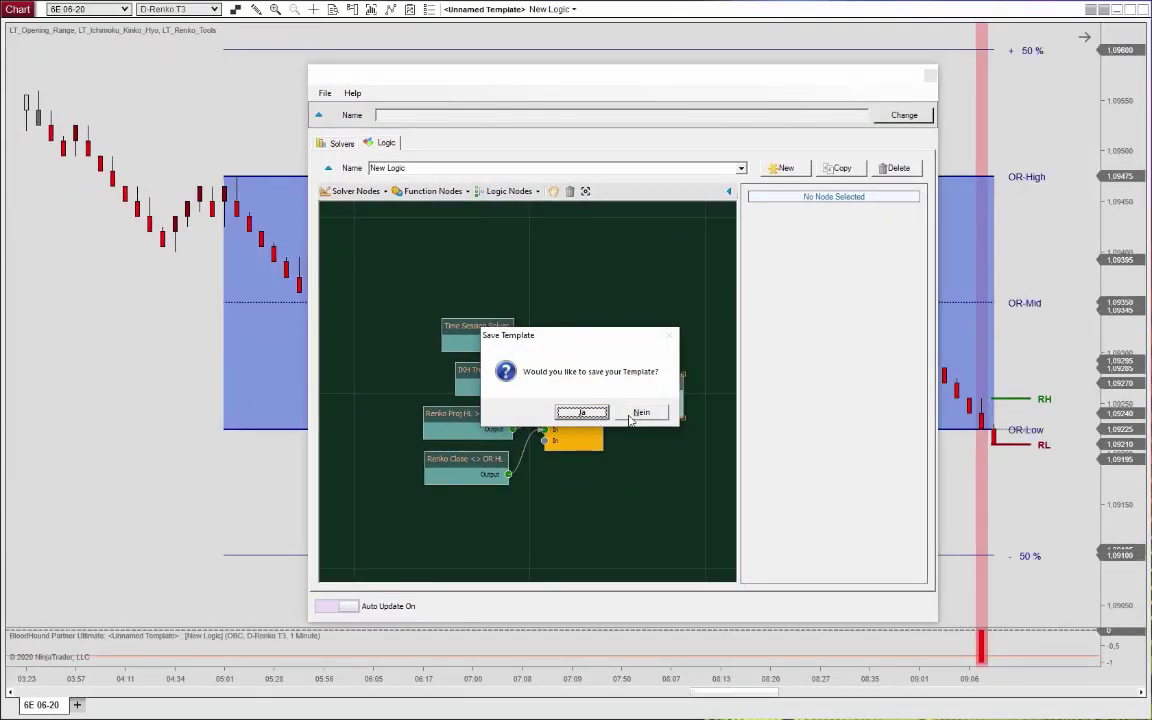
# - Decline saving the template (Nein) so BloodHound closes and the 6E D-Renko chart shows
pyautogui.click(630, 416)
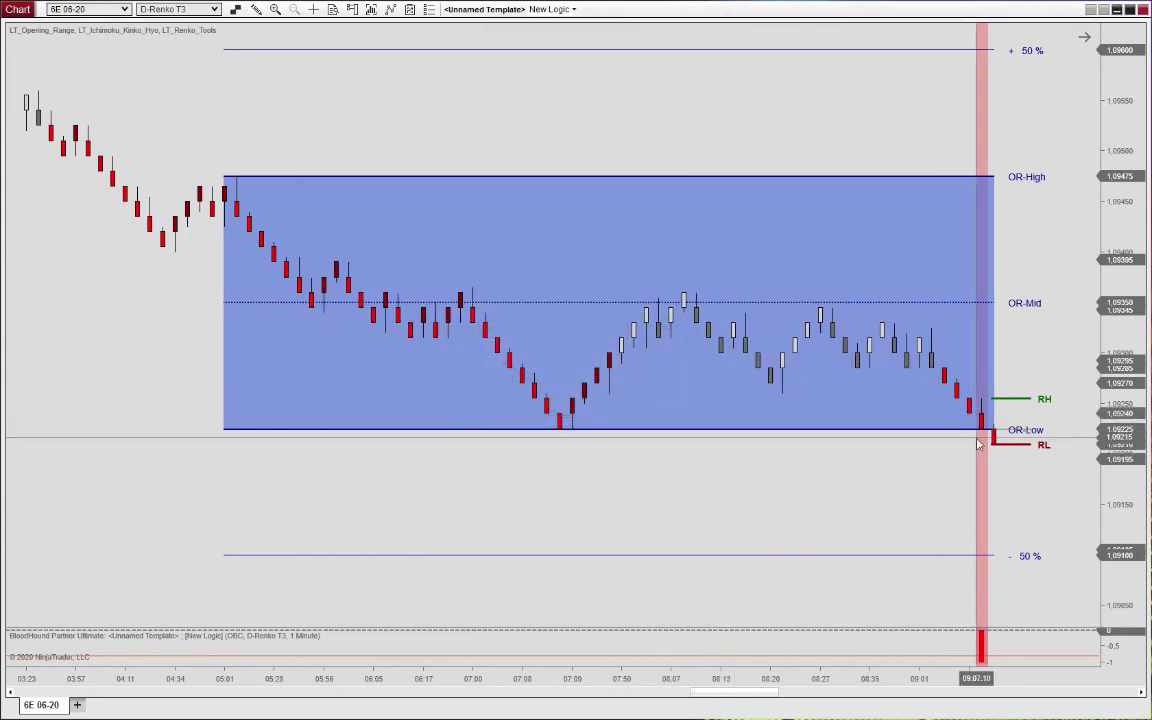